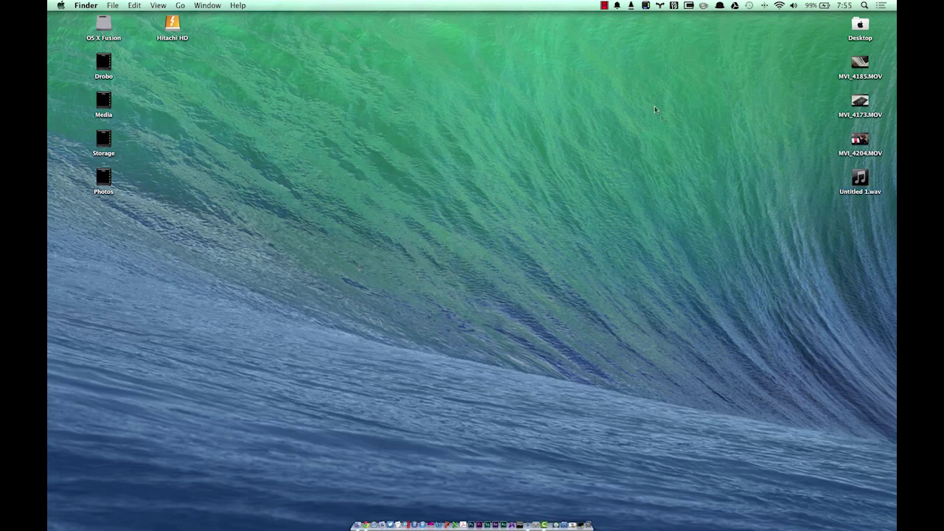
# Make a 'MacBook Pro Project' desktop folder and move the three MOV clips and Untitled 1.wav into it.
pyautogui.click(685, 110)
pyautogui.write('MacBook Pro Project')
pyautogui.press('Return')
pyautogui.click(733, 150)
pyautogui.moveTo(850, 242); pyautogui.dragTo(654, 105)
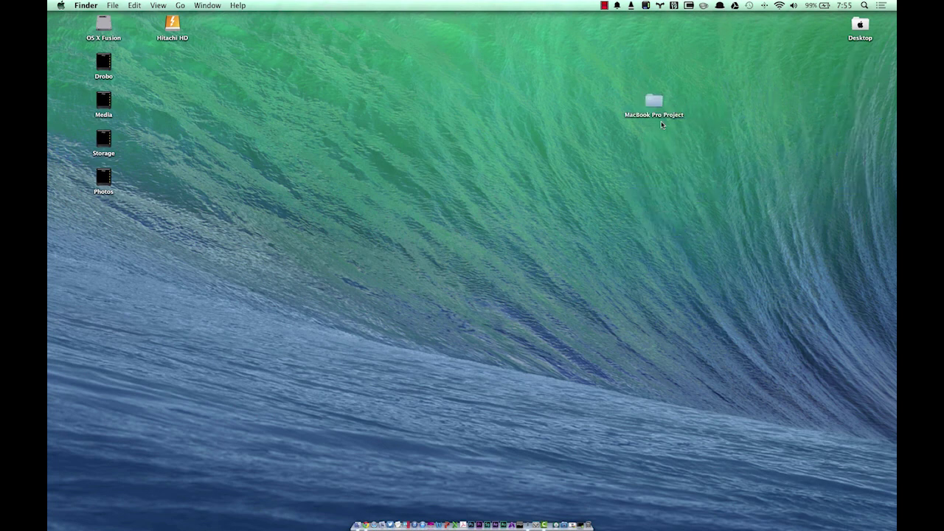
# Inside the MacBook Pro Project folder, create a subfolder named _Video.
pyautogui.doubleClick(658, 117)
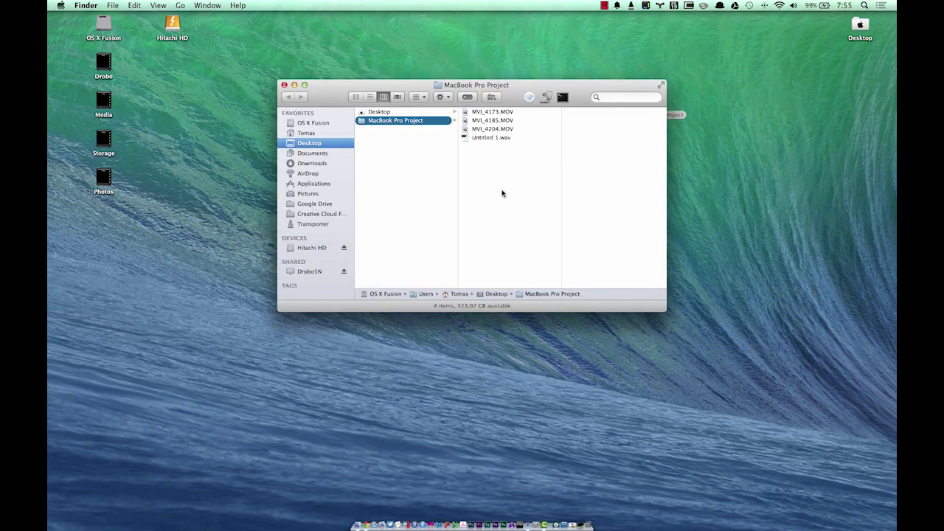
pyautogui.rightClick(500, 178)
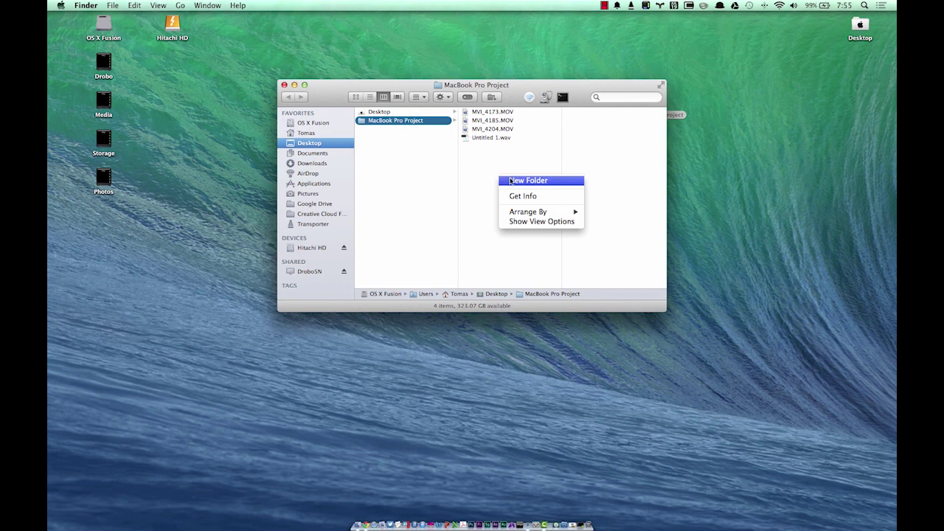
pyautogui.click(510, 181)
pyautogui.press('BackSpace')
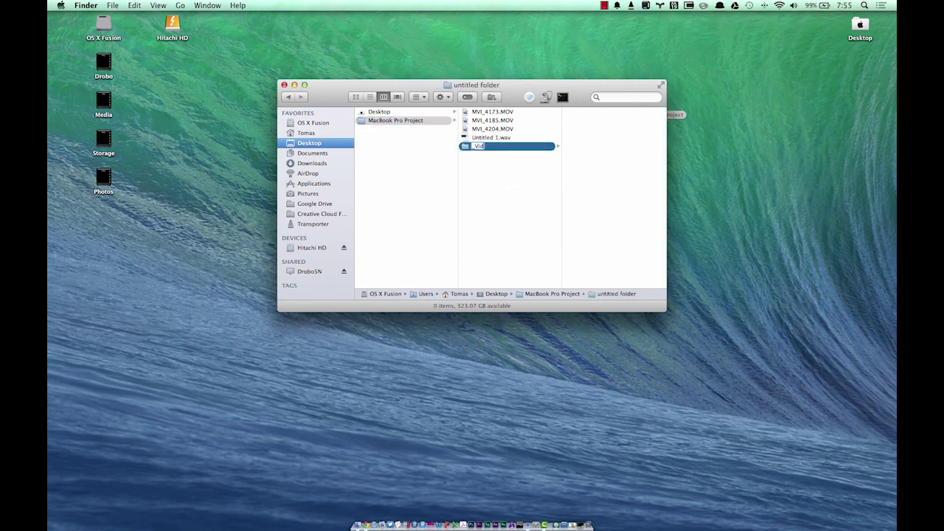
pyautogui.write('_Video')
pyautogui.press('Return')
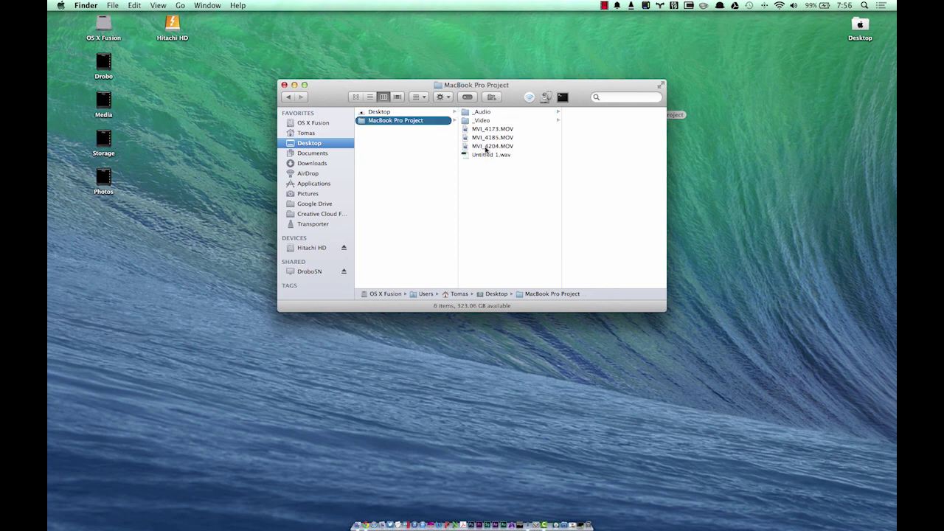
# Move the three MOV clips into _Video and check the contents of _Video and _Audio.
pyautogui.click(486, 147)
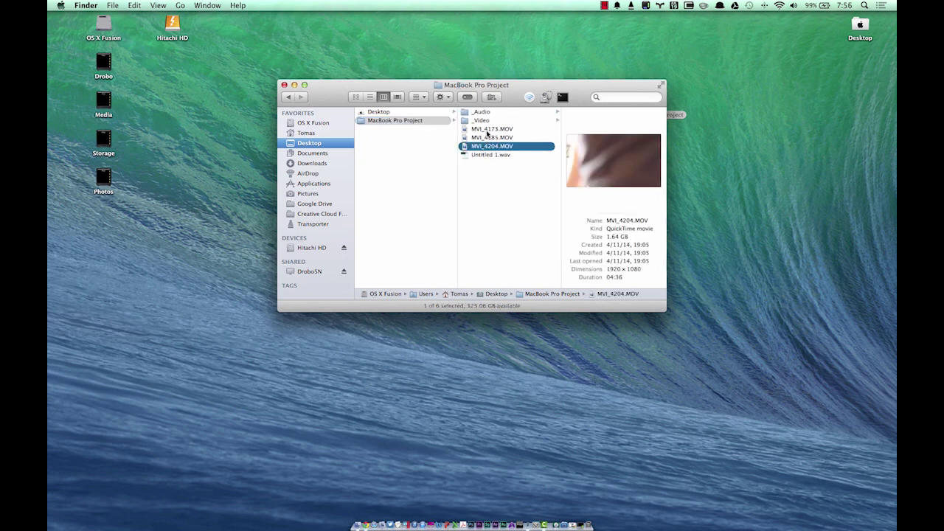
pyautogui.keyDown('shift'); pyautogui.click(486, 130); pyautogui.keyUp('shift')
pyautogui.moveTo(484, 131); pyautogui.dragTo(484, 115)
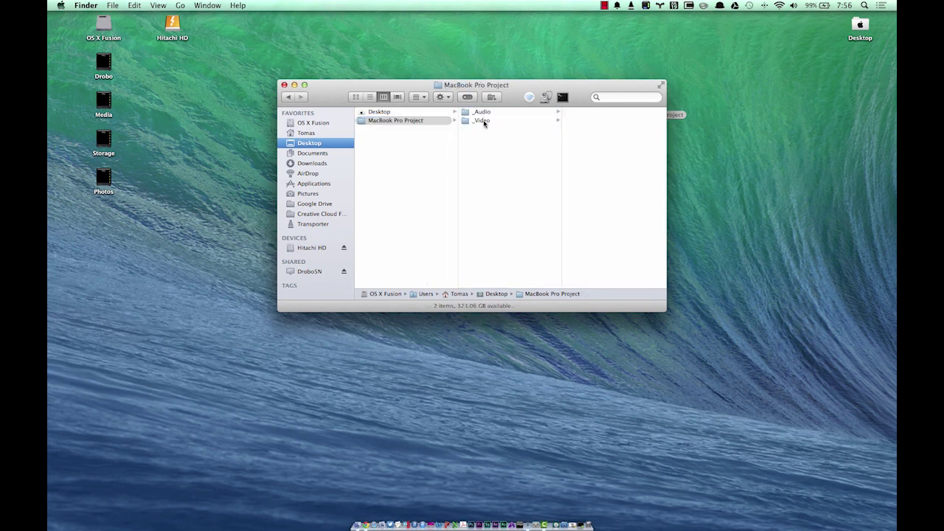
pyautogui.click(485, 112)
pyautogui.click(485, 121)
pyautogui.click(485, 113)
pyautogui.click(485, 121)
pyautogui.click(484, 113)
# Rename Untitled 1.wav to Thoughts.wav.
pyautogui.click(595, 113)
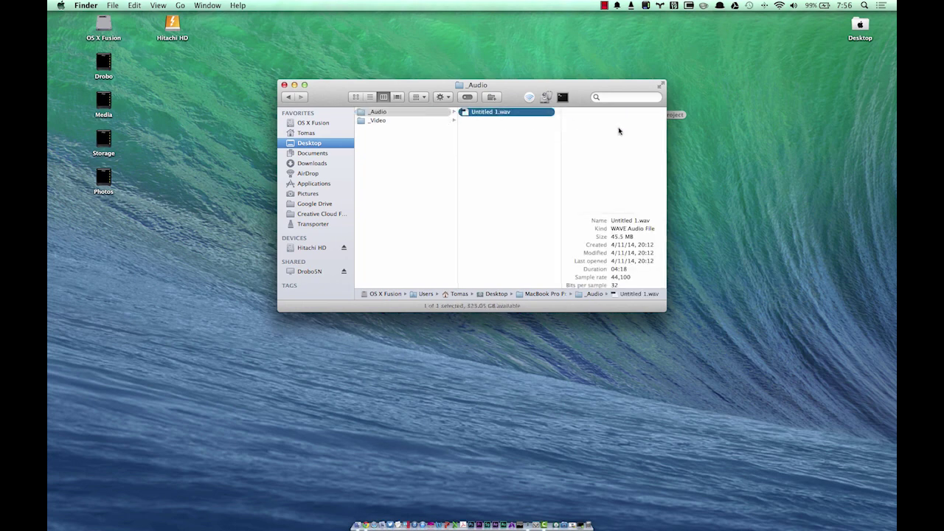
pyautogui.press('Return')
pyautogui.write('Thoughts')
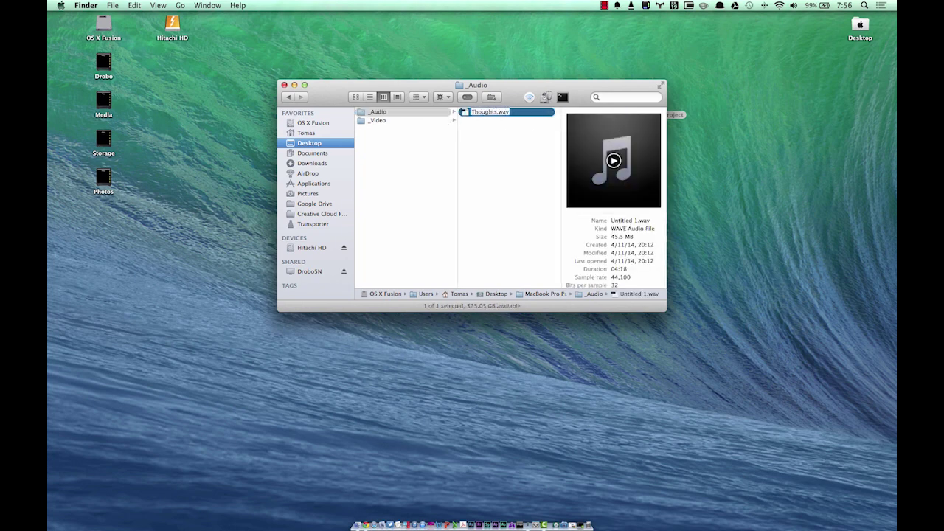
pyautogui.press('Return')
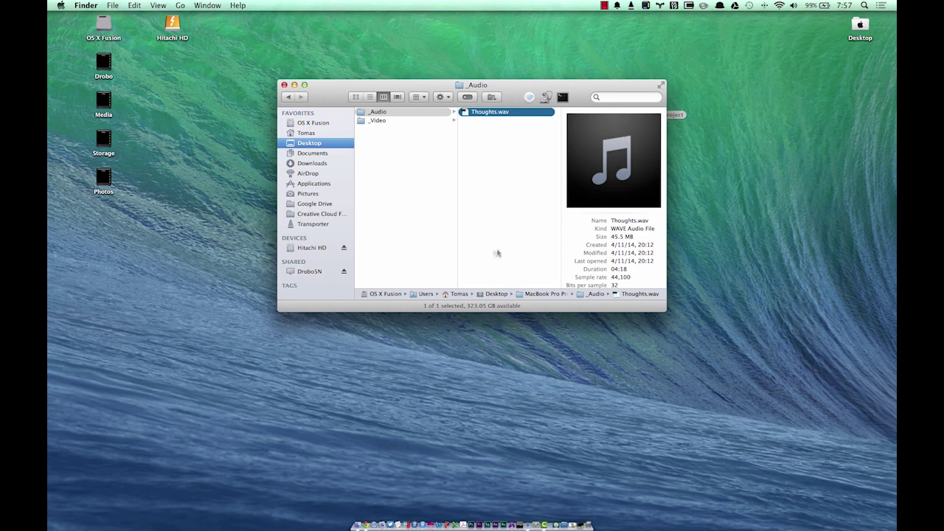
pyautogui.click(418, 228)
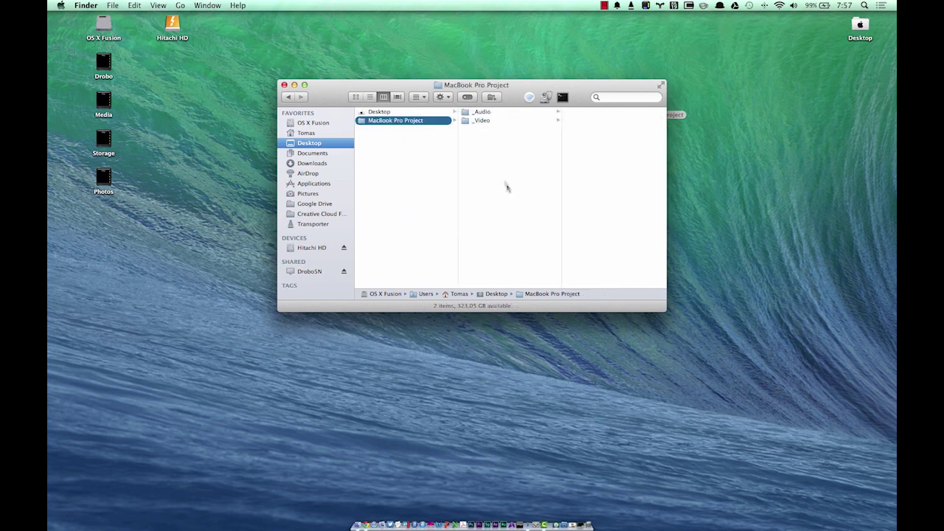
# Start a new Premiere project named MacBook Pro using the CUDA GPU acceleration renderer.
pyautogui.click(283, 85)
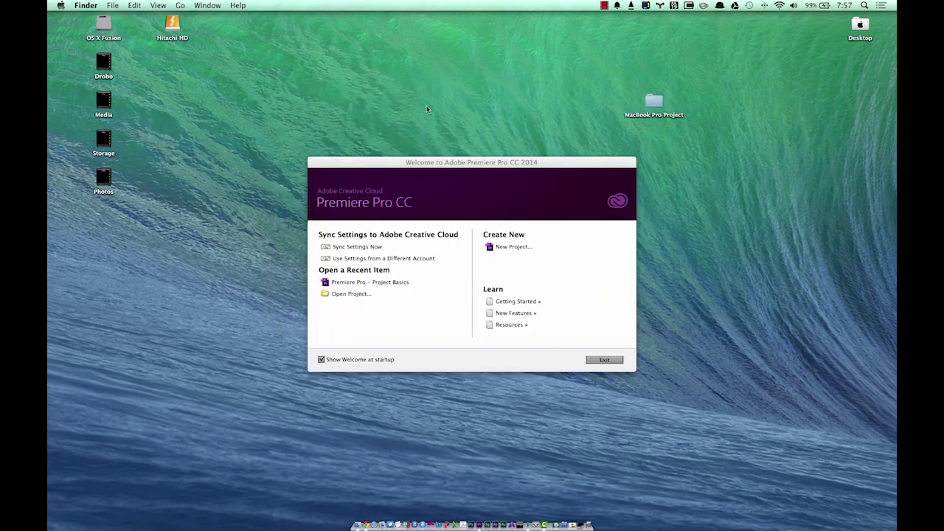
pyautogui.click(509, 248)
pyautogui.write('MacBook Pro')
pyautogui.click(494, 213)
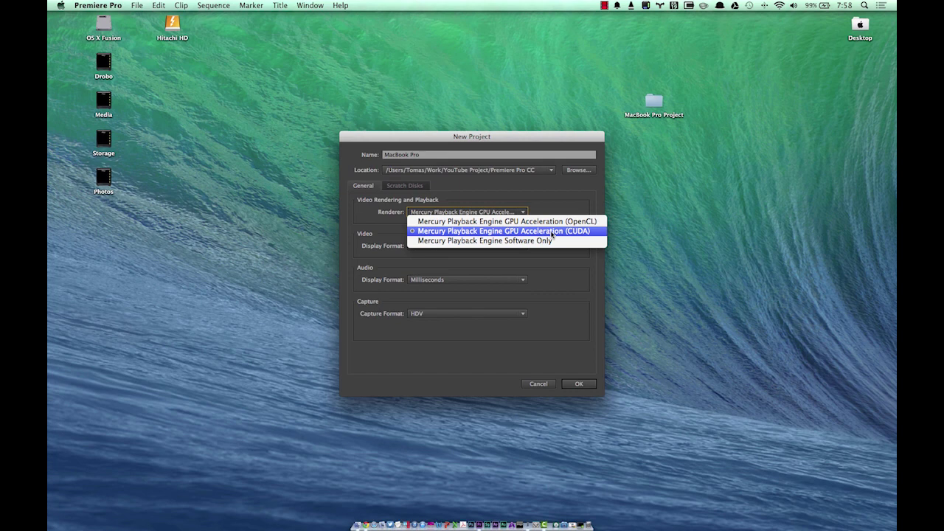
pyautogui.click(395, 226)
pyautogui.click(466, 213)
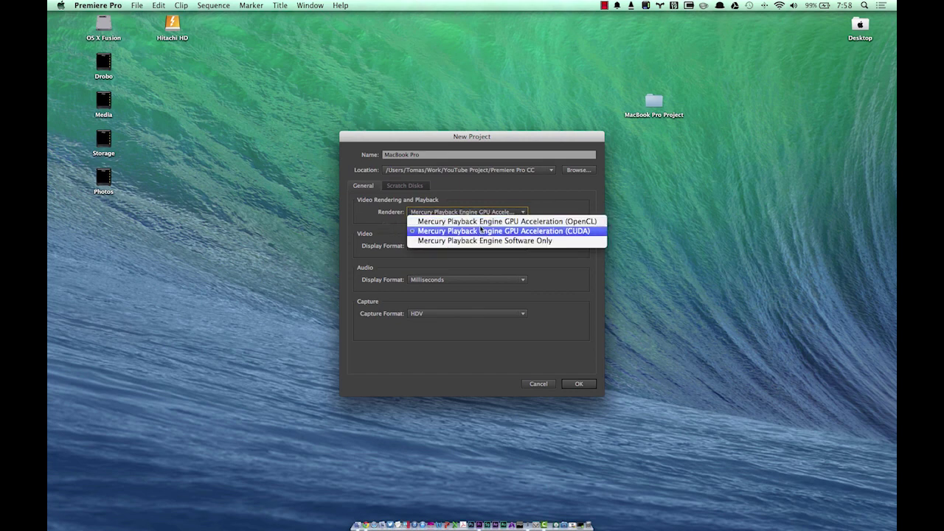
pyautogui.click(395, 225)
# Set Timecode video display, Milliseconds audio display and HDV capture, then create the project.
pyautogui.click(435, 247)
pyautogui.click(426, 253)
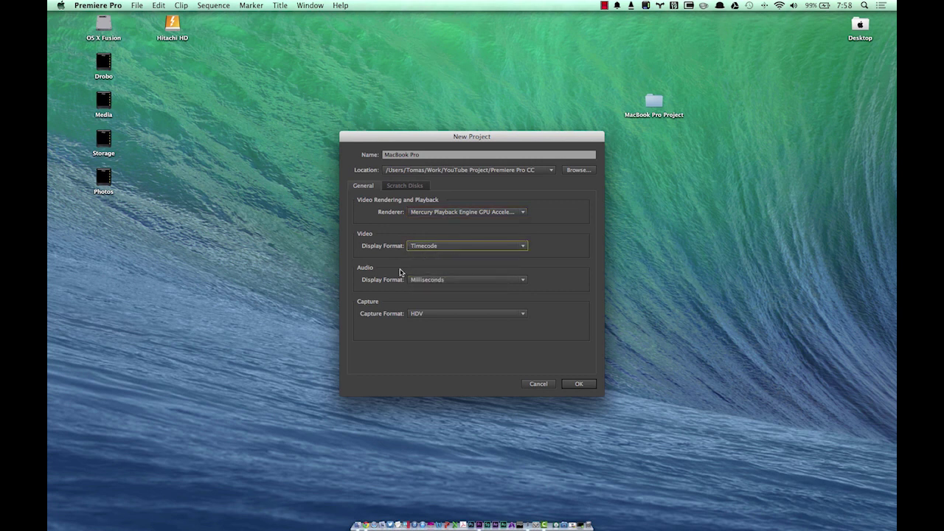
pyautogui.click(434, 279)
pyautogui.click(394, 288)
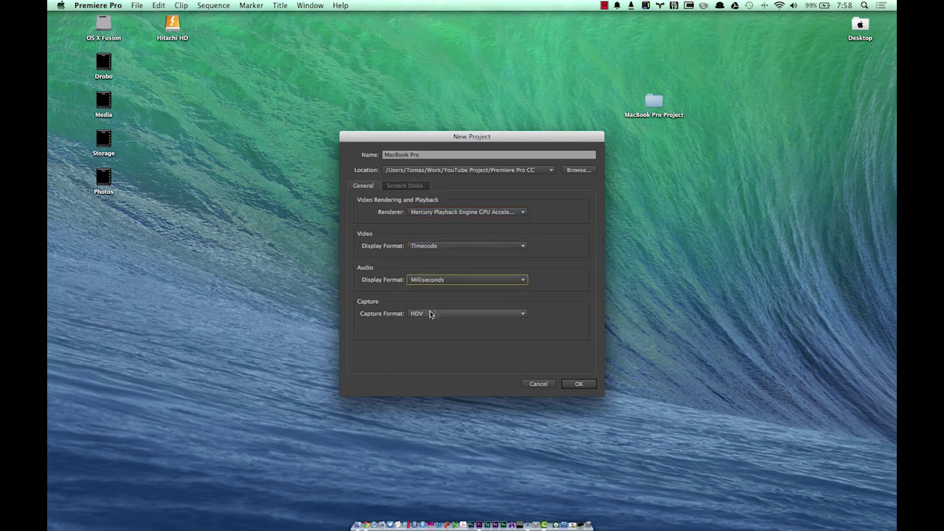
pyautogui.click(431, 314)
pyautogui.click(431, 323)
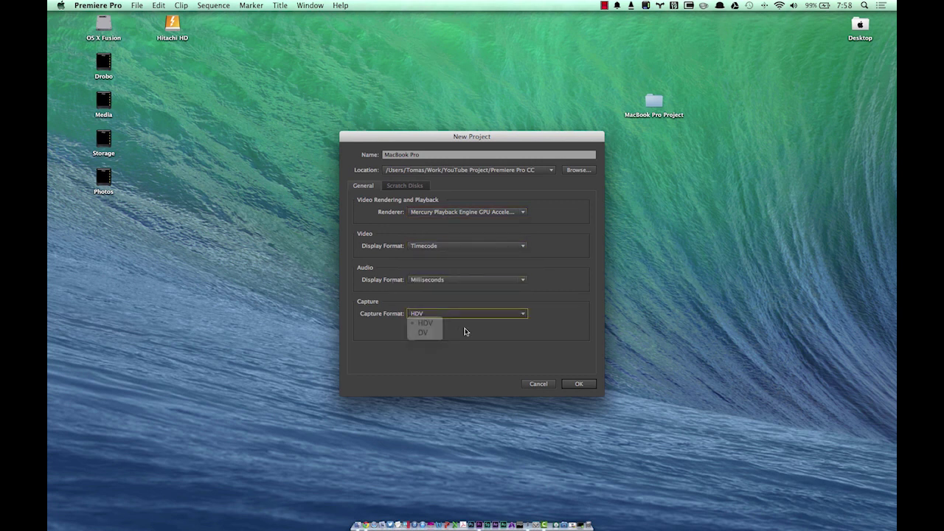
pyautogui.click(576, 385)
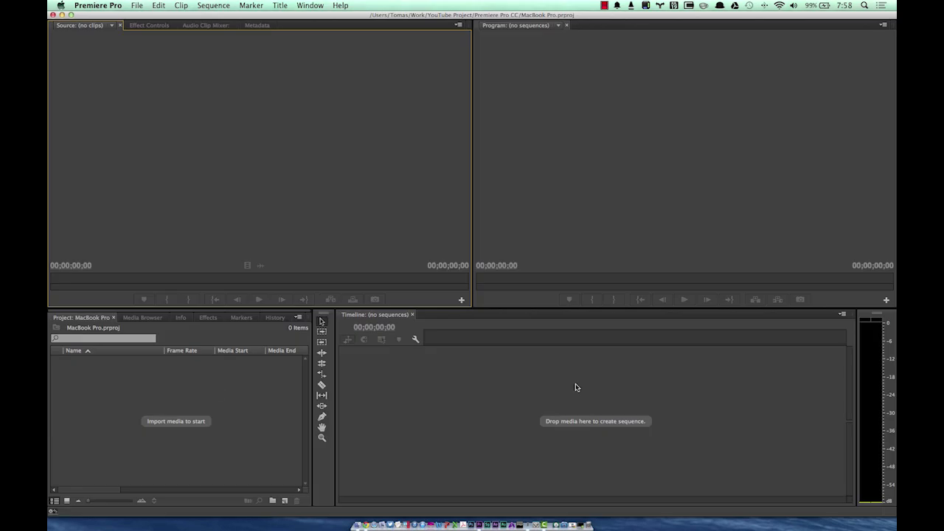
# Cycle through the Media Browser, Info, Effects, Markers and History panels, ending on Effect Controls and Effects.
pyautogui.click(506, 155)
pyautogui.click(137, 398)
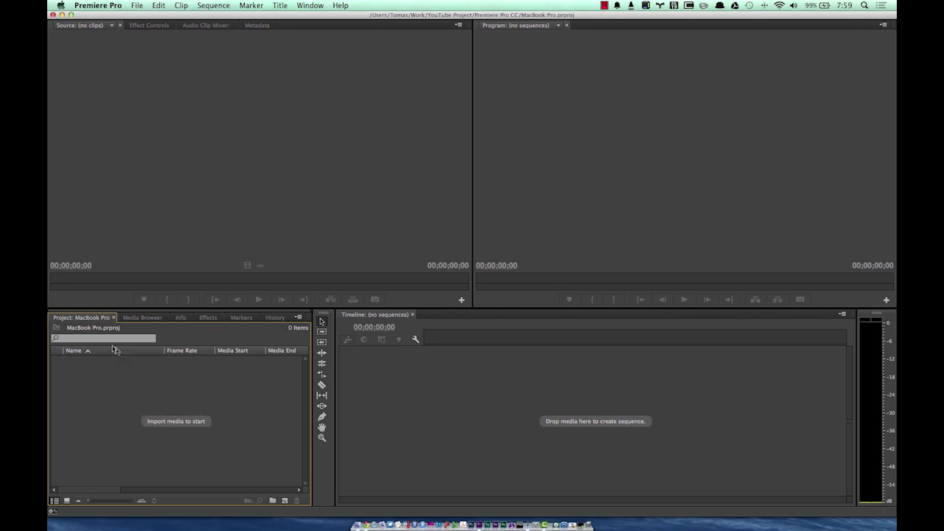
pyautogui.click(143, 317)
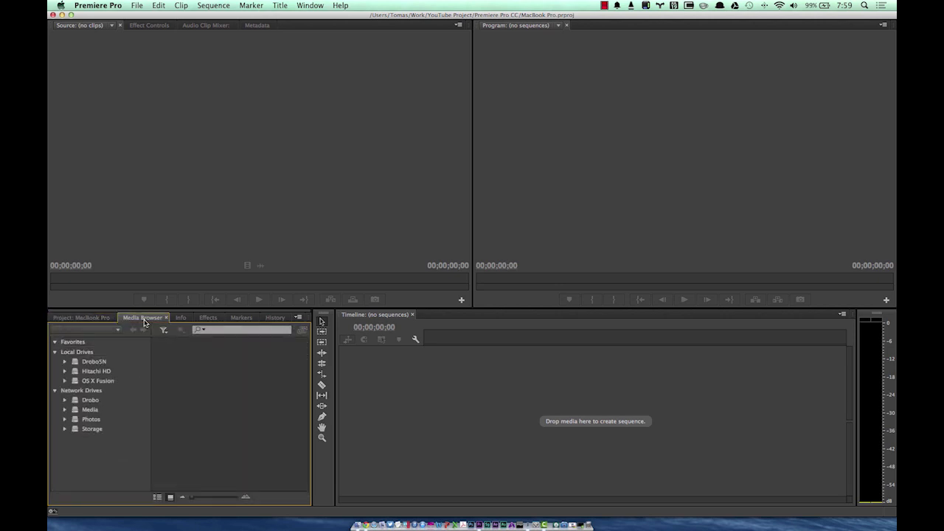
pyautogui.click(183, 319)
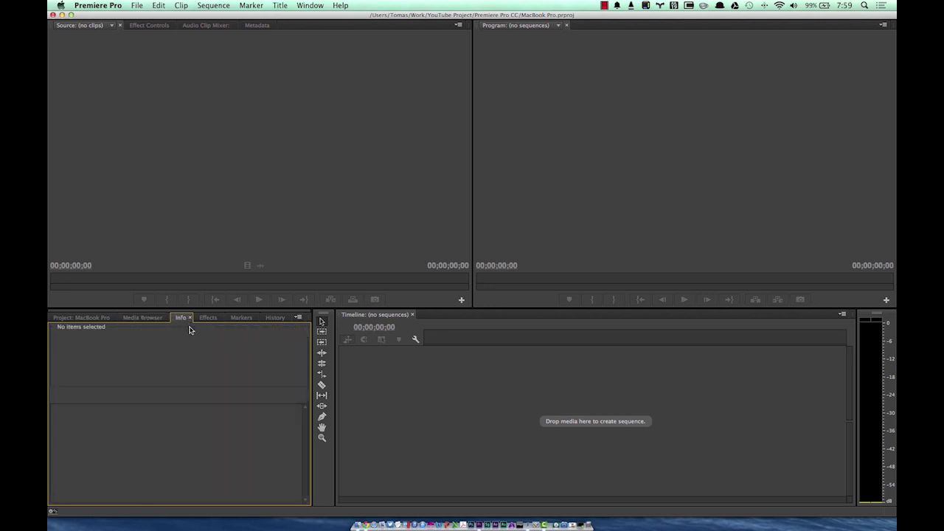
pyautogui.click(208, 318)
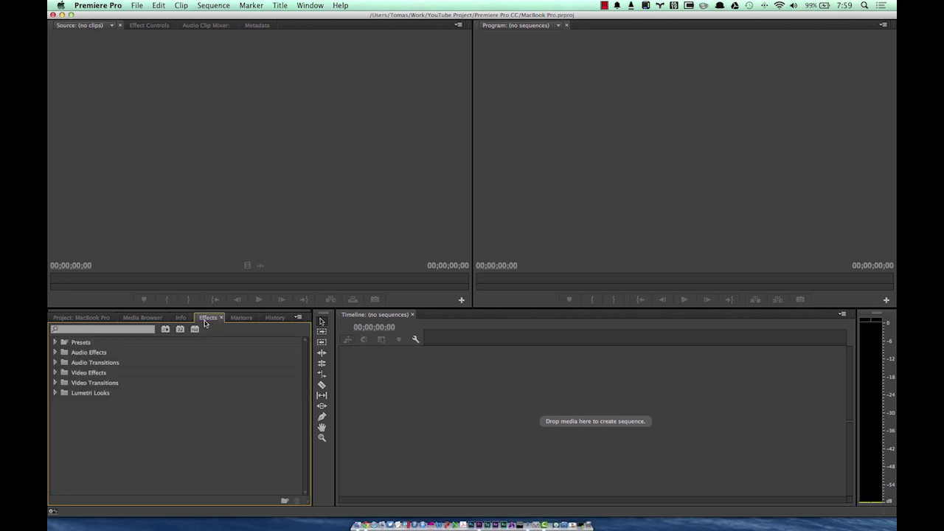
pyautogui.click(461, 399)
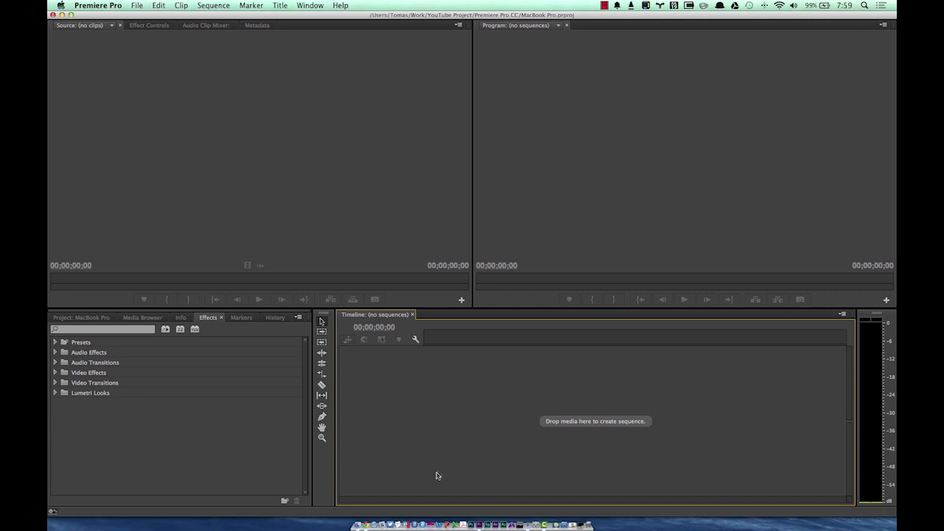
pyautogui.click(197, 456)
pyautogui.hotkey('ctrl', 'shift', '.')
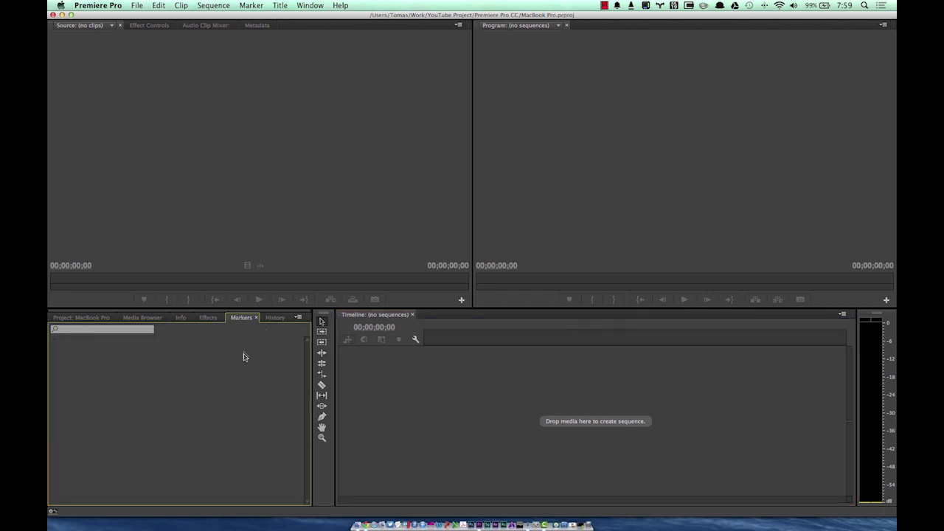
pyautogui.click(273, 318)
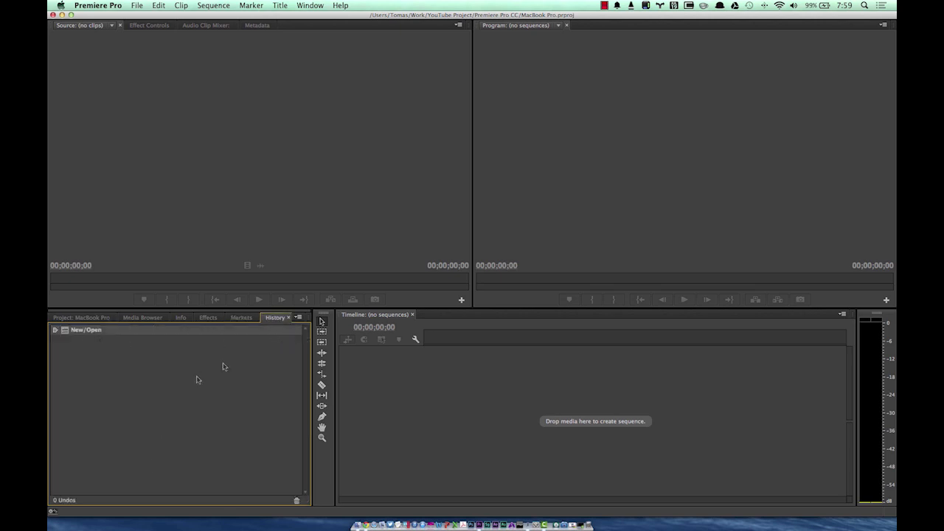
pyautogui.hotkey('alt', 'shift', '1')
# Switch through the Effects, Audio Clip Mixer, Metadata and Source panels, ending on the empty Project bin.
pyautogui.click(208, 317)
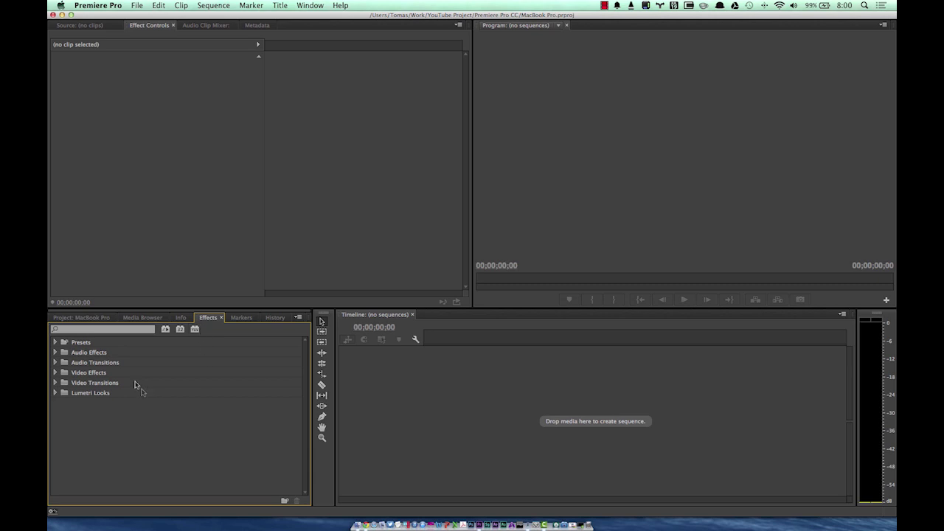
pyautogui.click(519, 394)
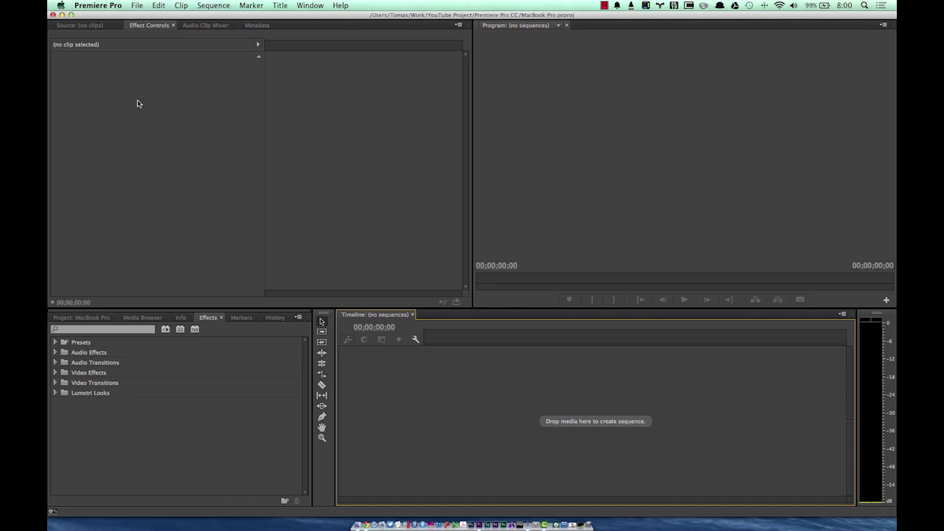
pyautogui.click(207, 25)
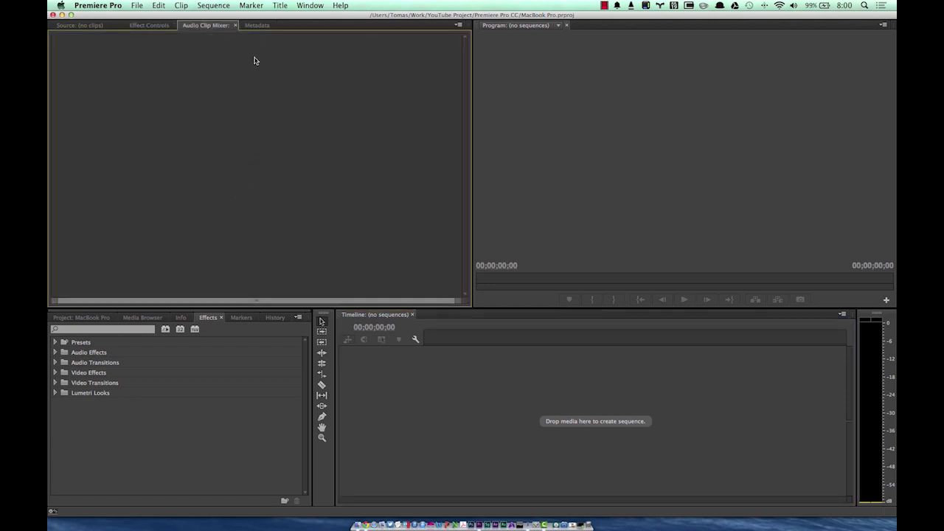
pyautogui.click(258, 26)
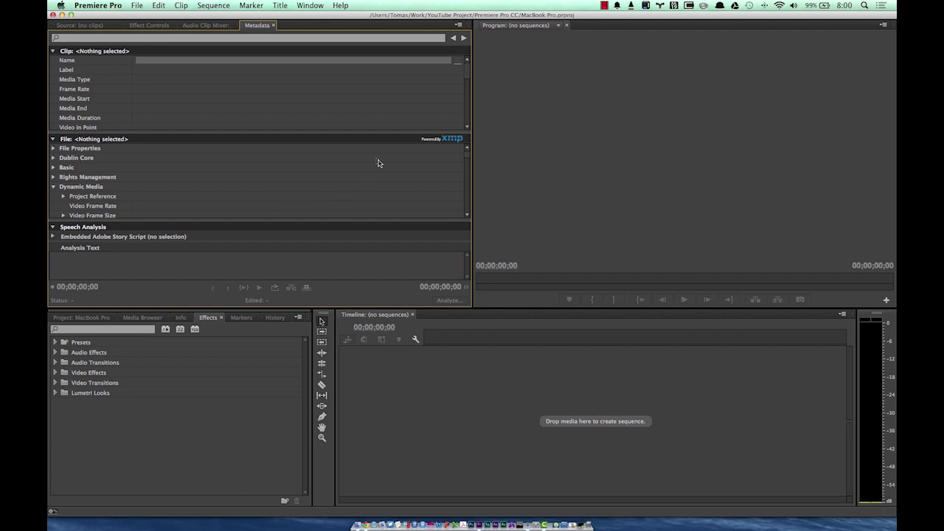
pyautogui.click(84, 26)
pyautogui.click(633, 234)
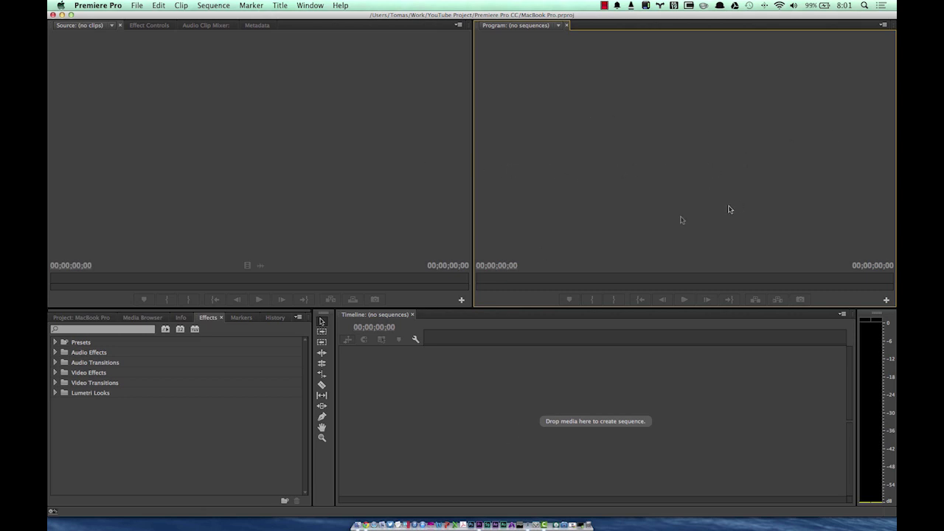
pyautogui.click(549, 388)
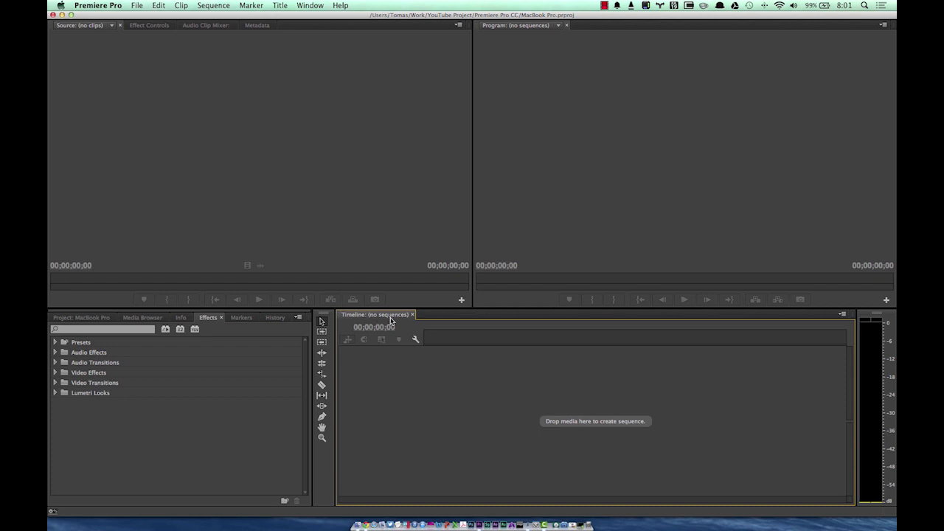
pyautogui.click(82, 317)
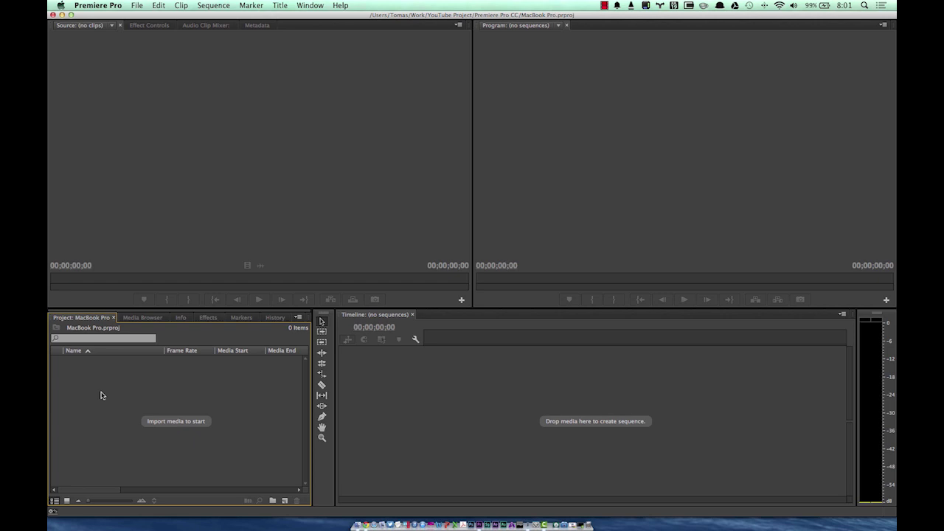
# Add two new bins to the project, named _Video and _Audio.
pyautogui.rightClick(100, 367)
pyautogui.click(131, 391)
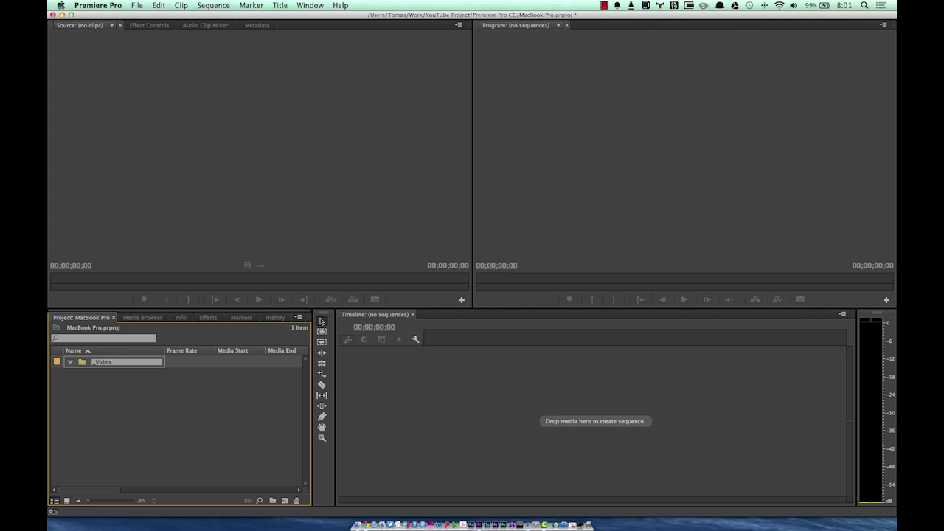
pyautogui.press('Tab')
pyautogui.rightClick(122, 391)
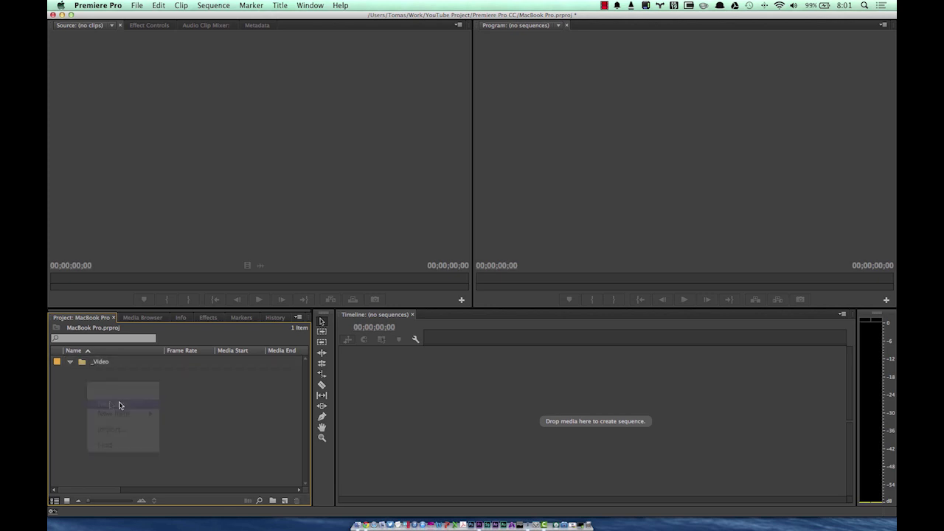
pyautogui.click(142, 410)
pyautogui.press('BackSpace')
pyautogui.write('_Audio')
pyautogui.press('Return')
# Add a third bin named _Channel File and collapse the bins.
pyautogui.rightClick(110, 409)
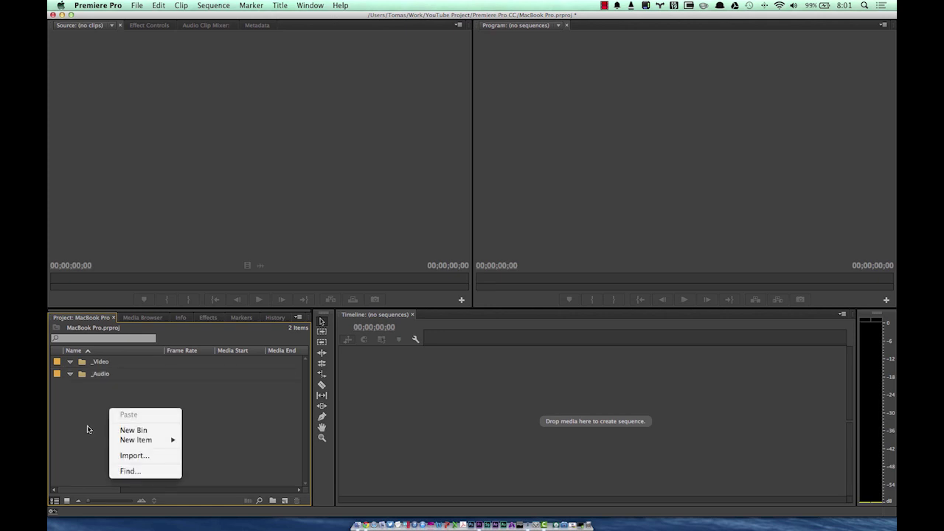
pyautogui.click(131, 430)
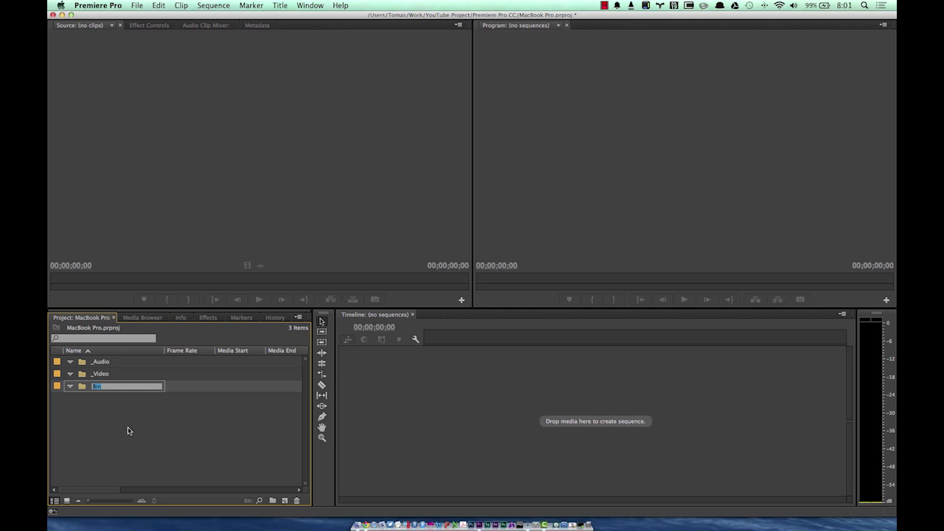
pyautogui.write('_Channel File')
pyautogui.click(190, 362)
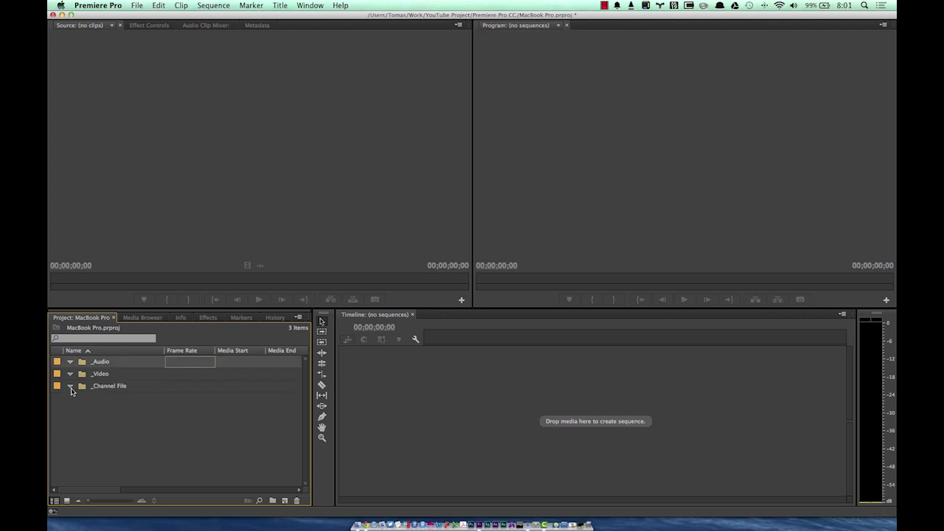
pyautogui.click(136, 421)
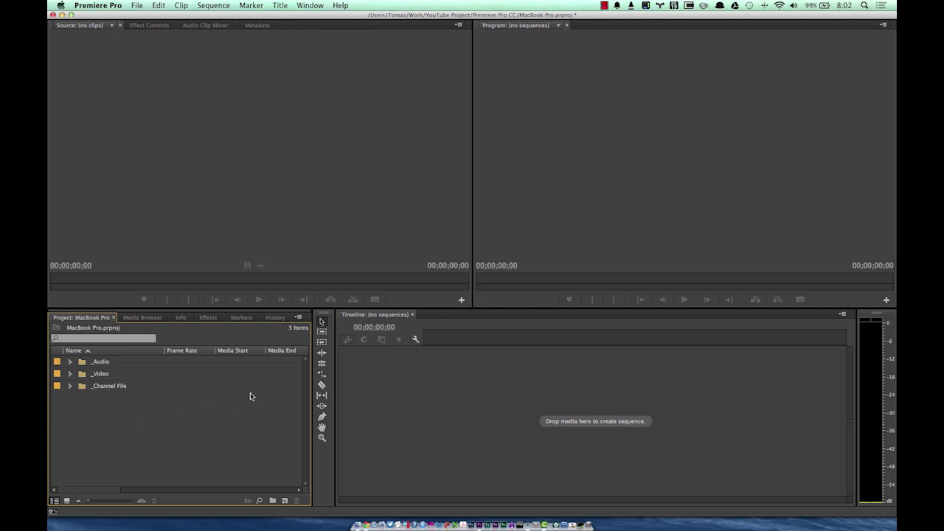
pyautogui.press('F11')
# Drag Thought.MOV, Undside.MOV and Upper.MOV from Finder's _Video folder into Premiere's _Video bin.
pyautogui.doubleClick(664, 98)
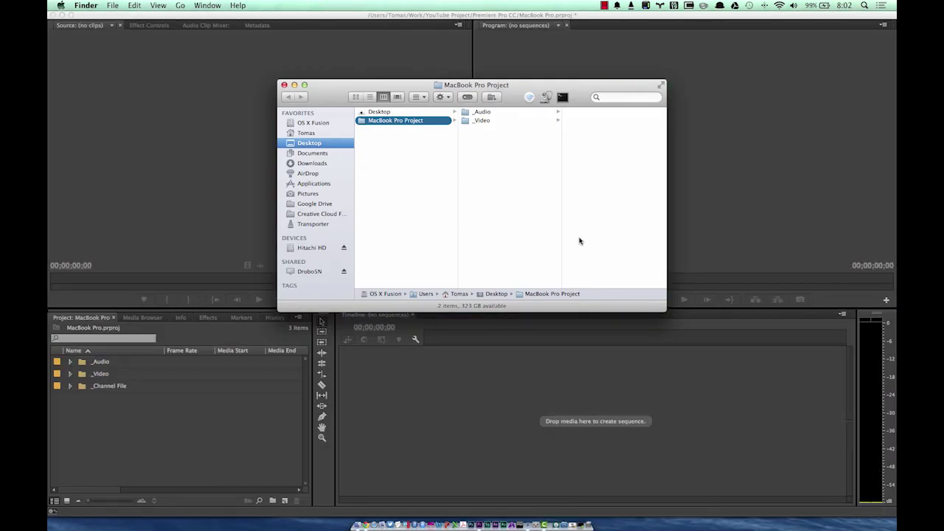
pyautogui.click(483, 120)
pyautogui.moveTo(609, 174); pyautogui.dragTo(96, 380)
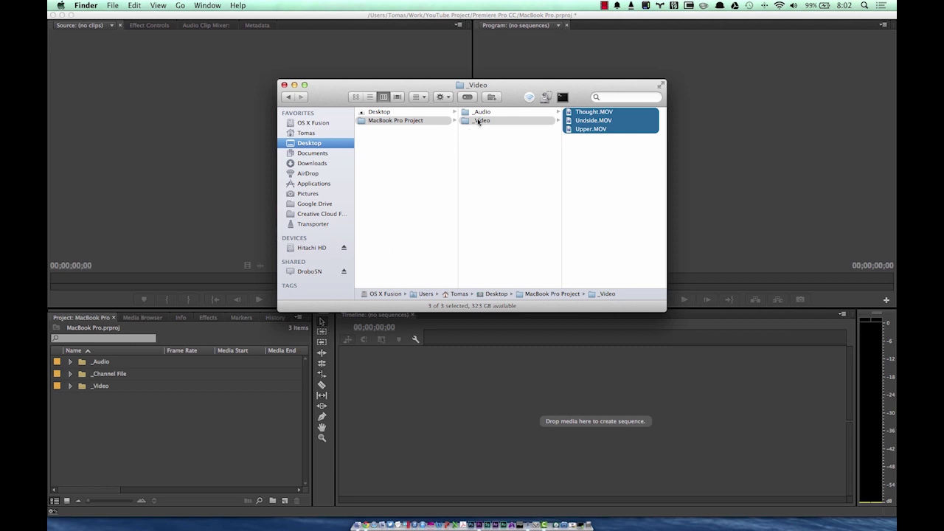
pyautogui.click(479, 112)
pyautogui.click(69, 387)
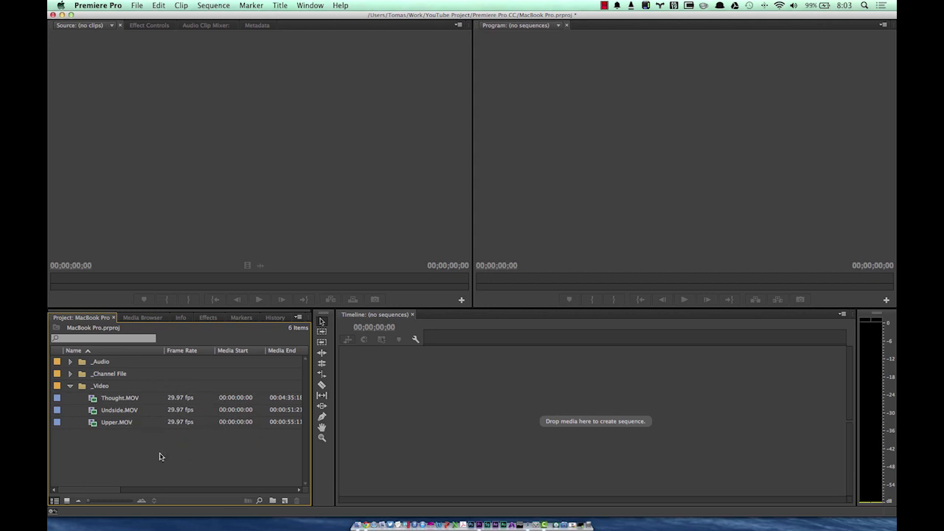
# Create a Digital SLR DSLR 1080p30 sequence named 'MacBook Pro Project'.
pyautogui.rightClick(139, 443)
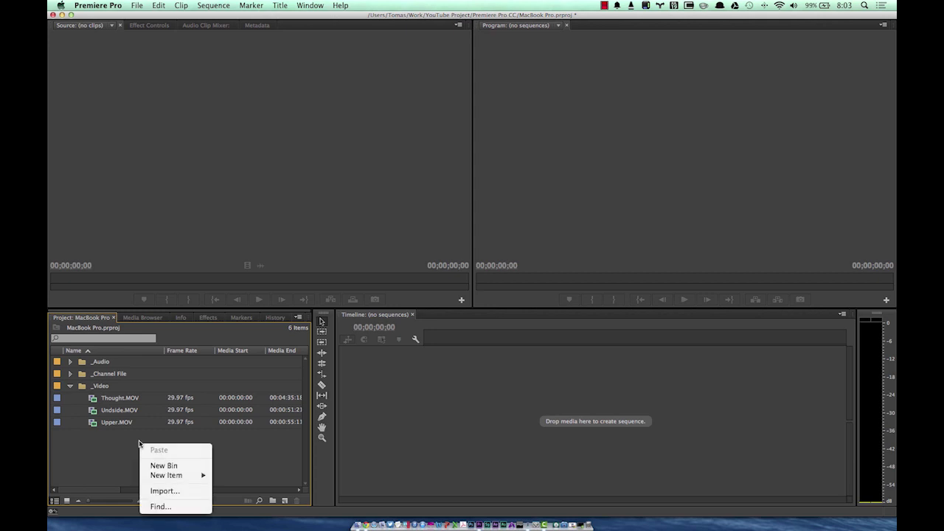
pyautogui.moveTo(170, 480)
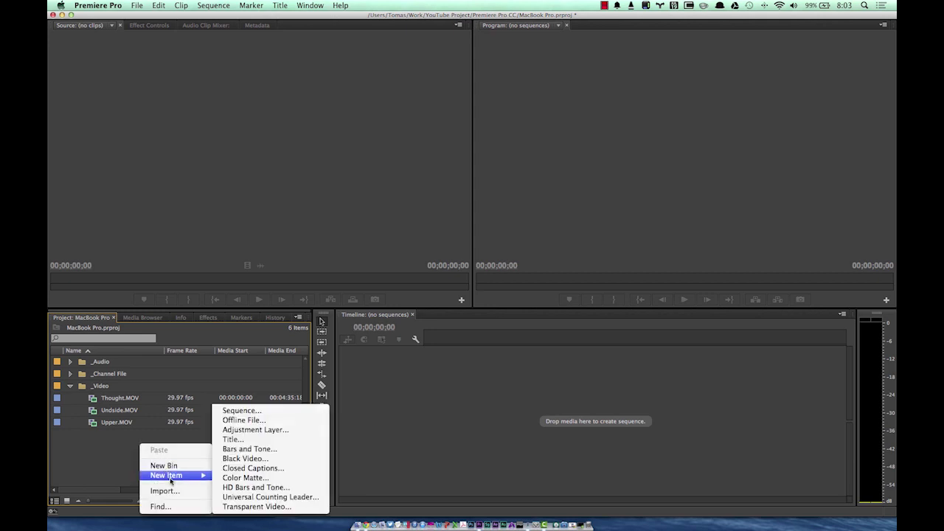
pyautogui.rightClick(126, 444)
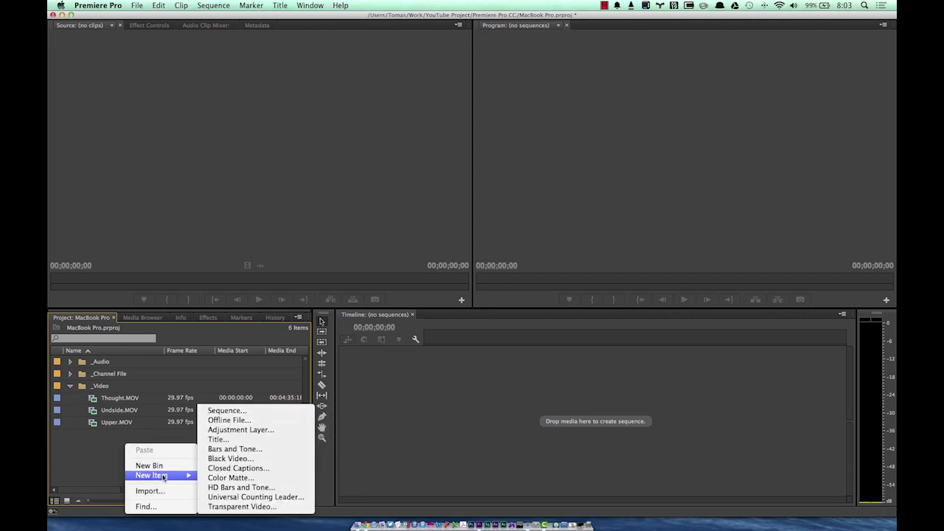
pyautogui.click(227, 410)
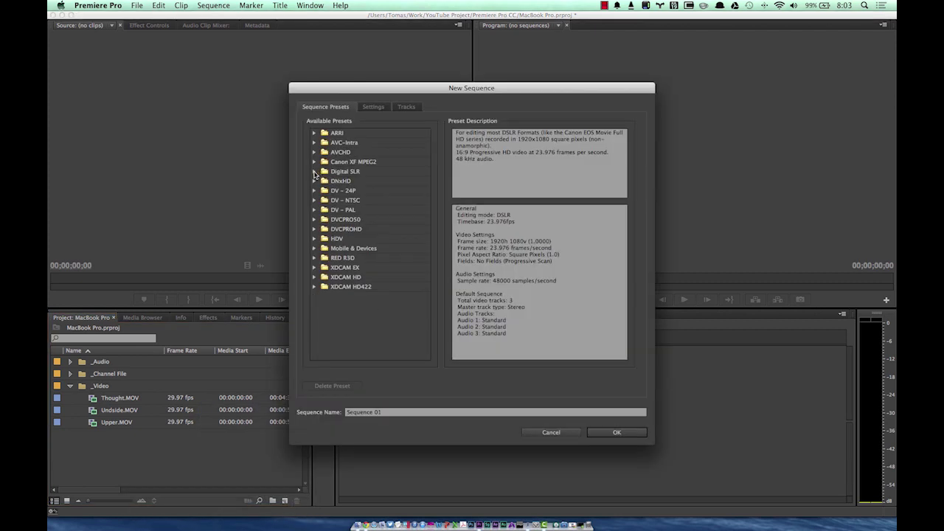
pyautogui.click(314, 172)
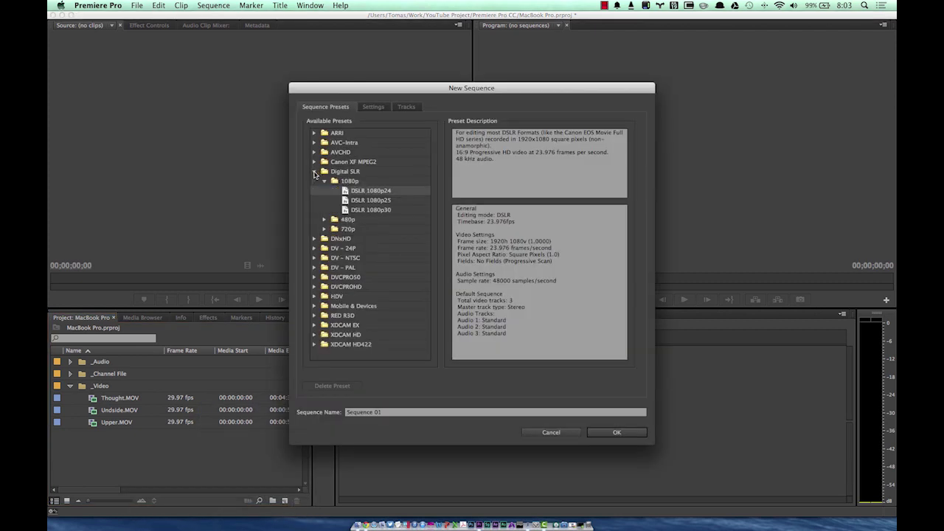
pyautogui.click(371, 211)
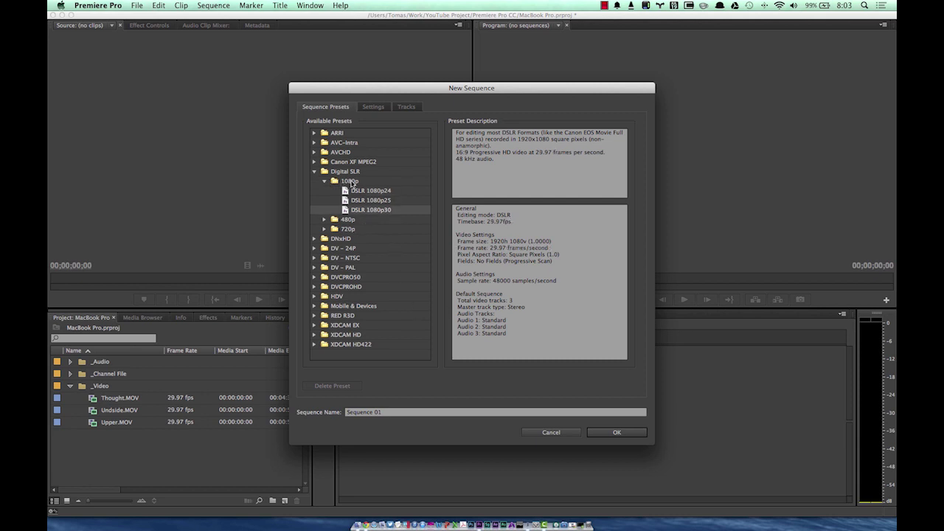
pyautogui.click(392, 413)
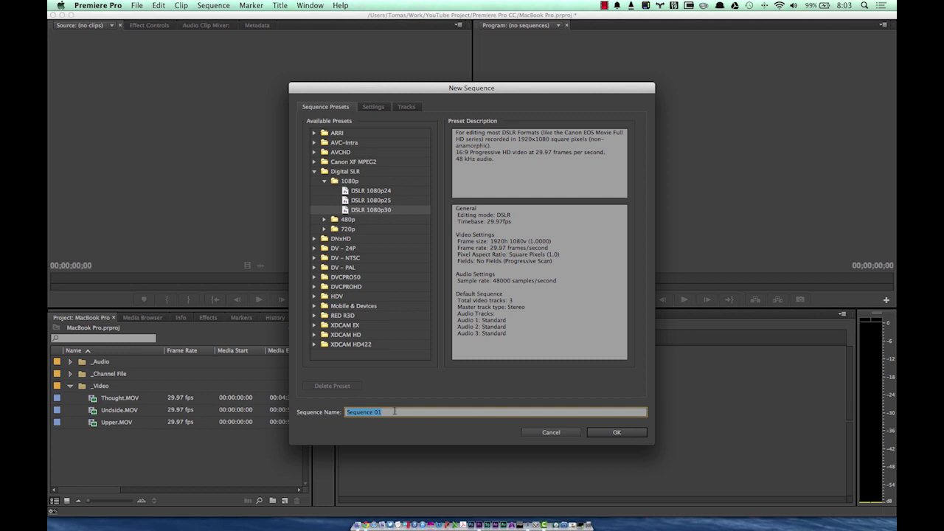
pyautogui.write('MacBook Pro Project')
pyautogui.click(617, 432)
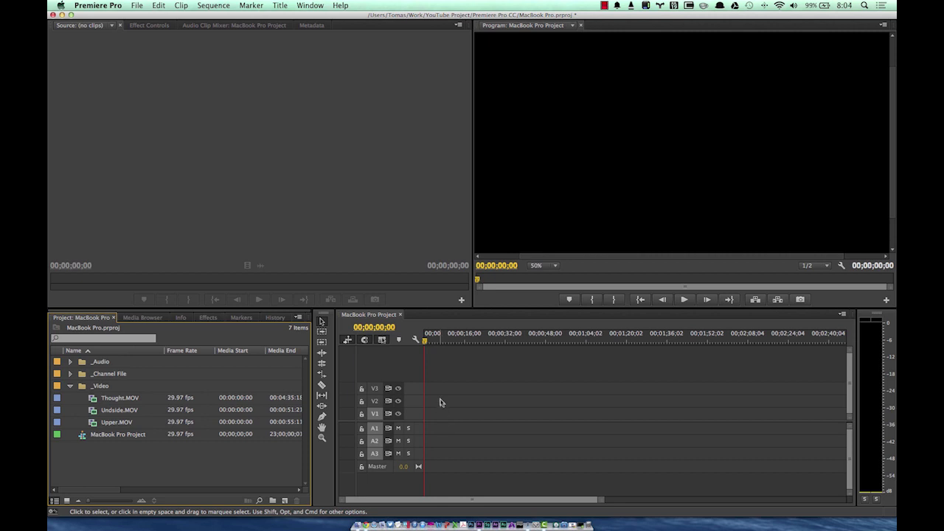
# Drag Thought.MOV from the expanded _Video bin onto the sequence's V1 and A1 tracks.
pyautogui.click(70, 386)
pyautogui.moveTo(118, 397); pyautogui.dragTo(179, 408)
pyautogui.click(70, 386)
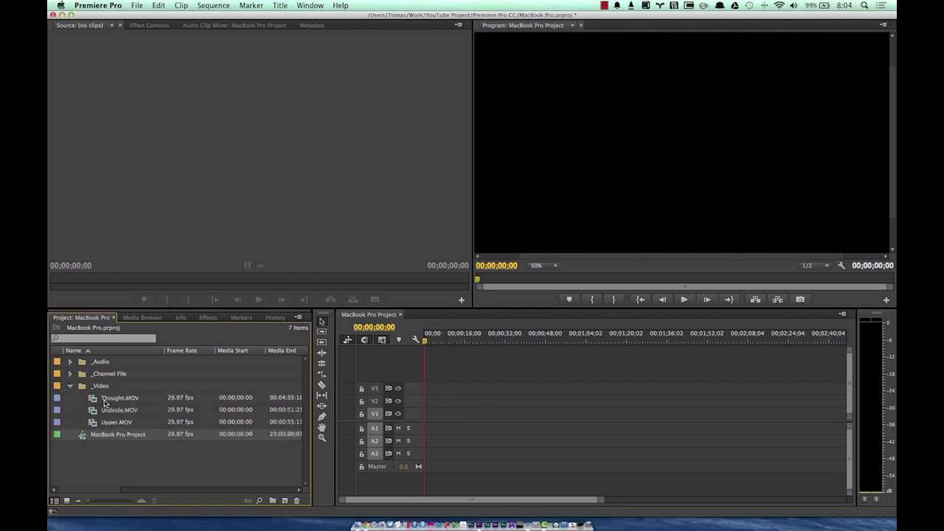
pyautogui.moveTo(118, 402); pyautogui.dragTo(507, 483)
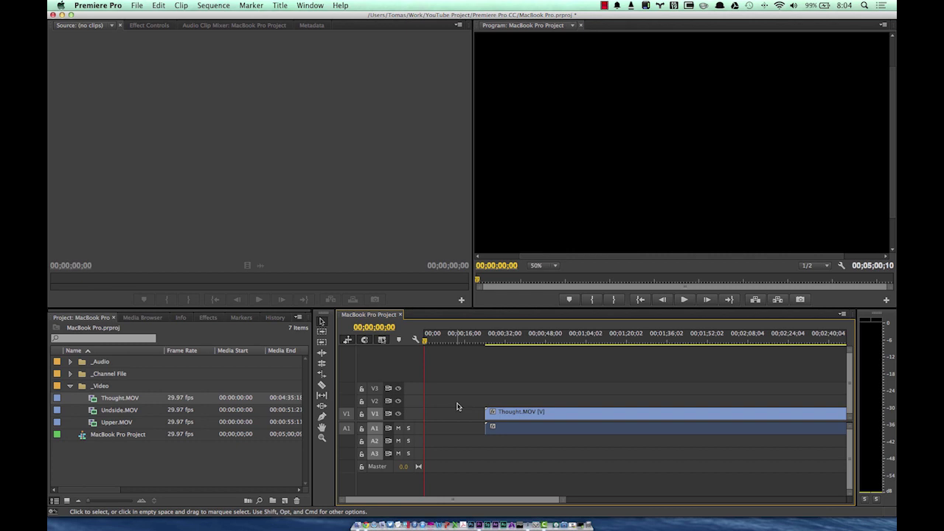
# Create a second sequence named Test from the DSLR 1080p24 preset.
pyautogui.rightClick(127, 444)
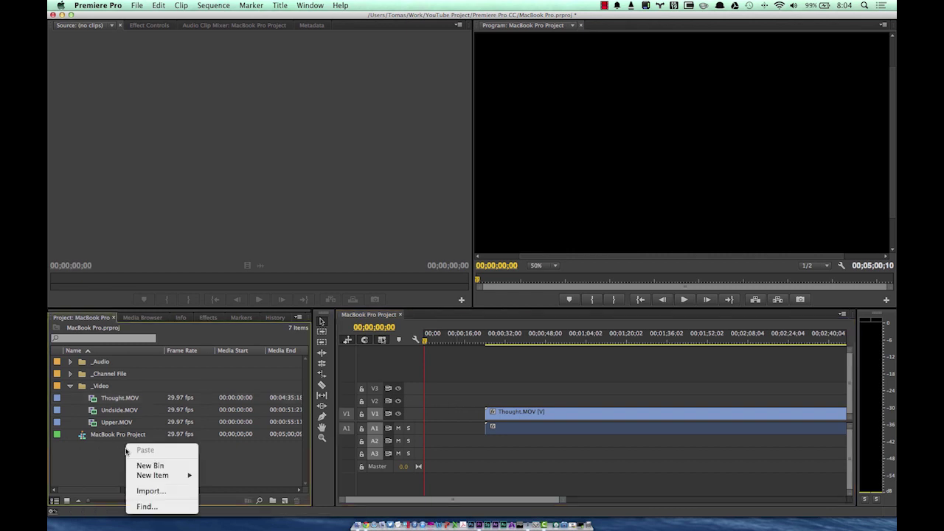
pyautogui.moveTo(156, 479)
pyautogui.click(246, 413)
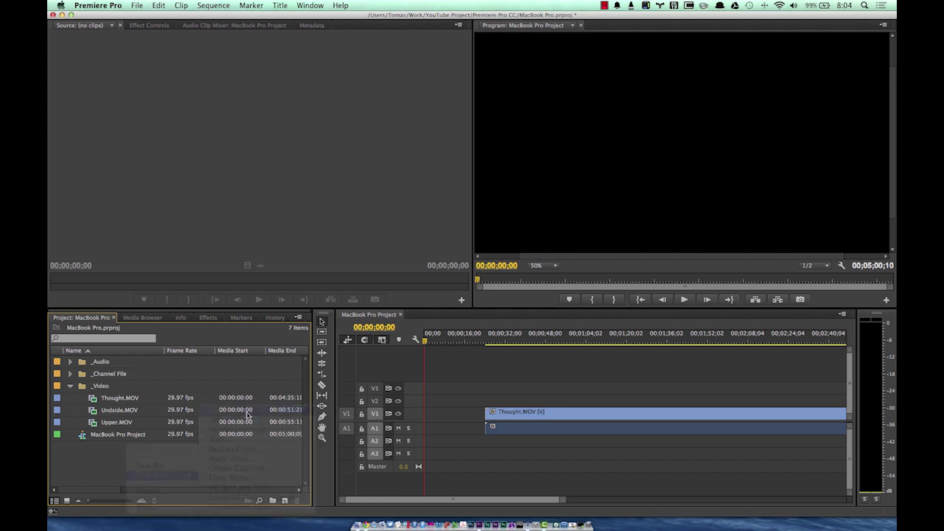
pyautogui.click(362, 191)
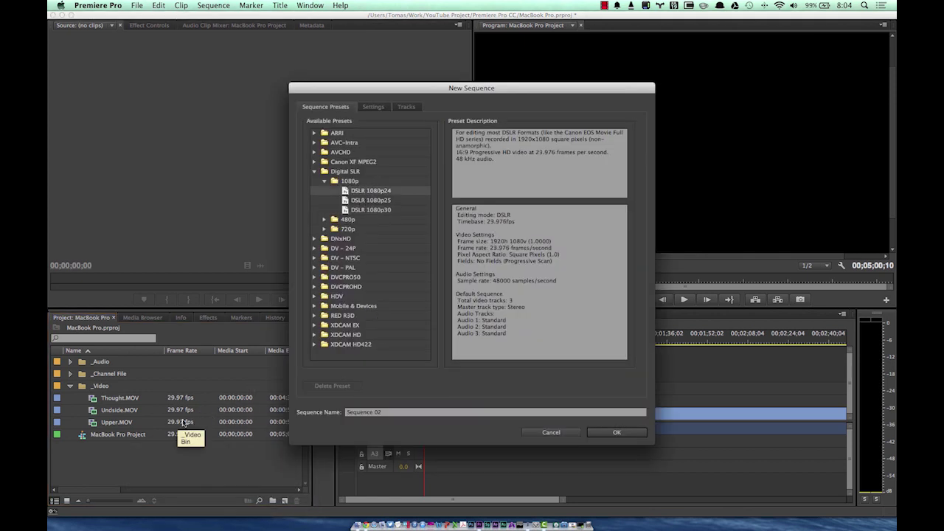
pyautogui.tripleClick(435, 412)
pyautogui.write('Test')
pyautogui.press('Return')
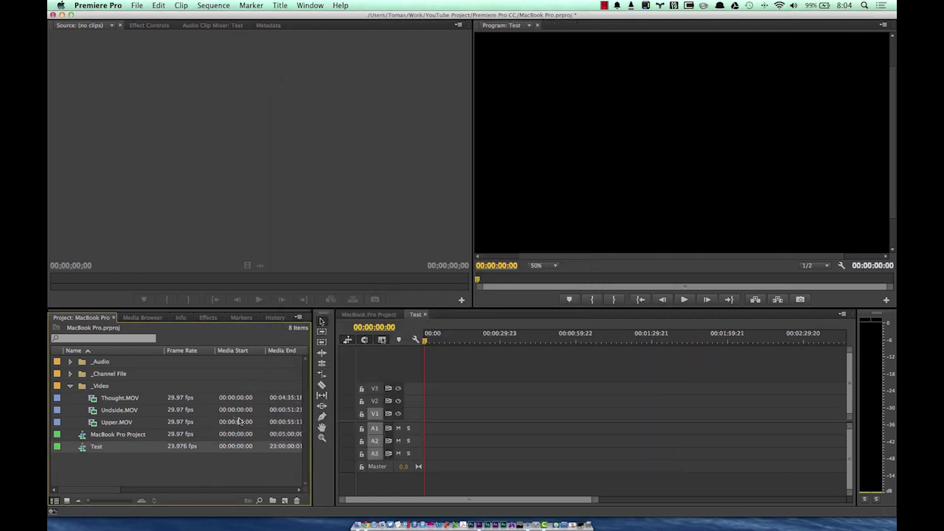
# Drop Thought.MOV into Test and change the sequence settings to match the 29.97 fps clip.
pyautogui.moveTo(115, 400); pyautogui.dragTo(458, 424)
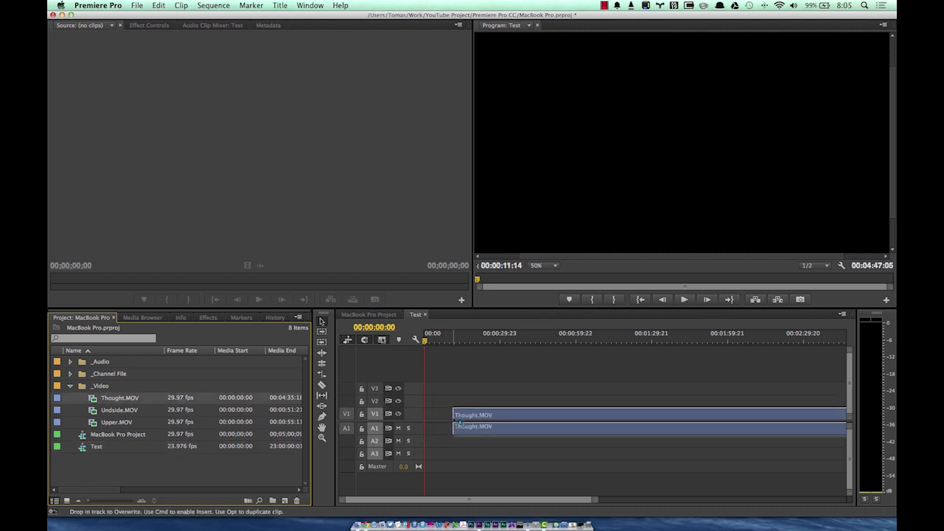
pyautogui.moveTo(459, 424); pyautogui.dragTo(459, 424)
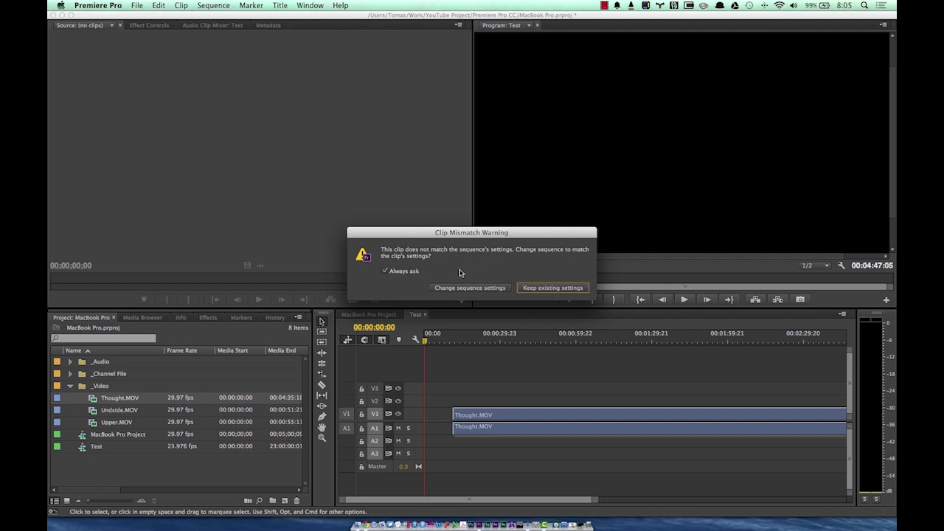
pyautogui.click(485, 292)
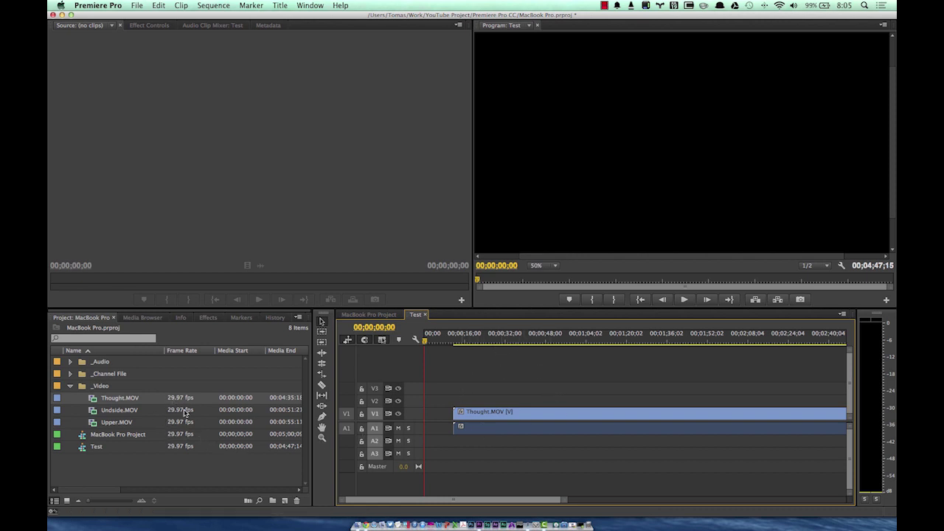
# Close and remove the Test sequence, expand the _Video bin and open Upper.MOV.
pyautogui.click(425, 314)
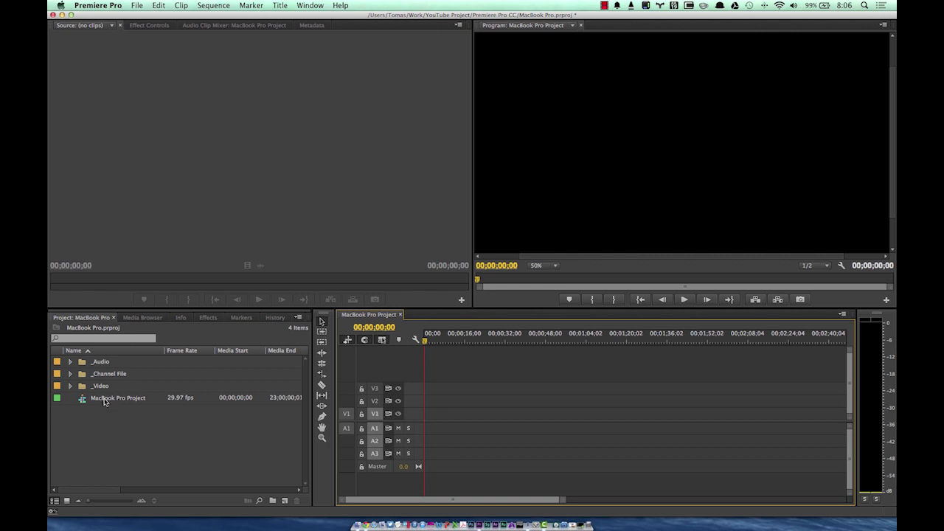
pyautogui.click(70, 386)
pyautogui.doubleClick(145, 423)
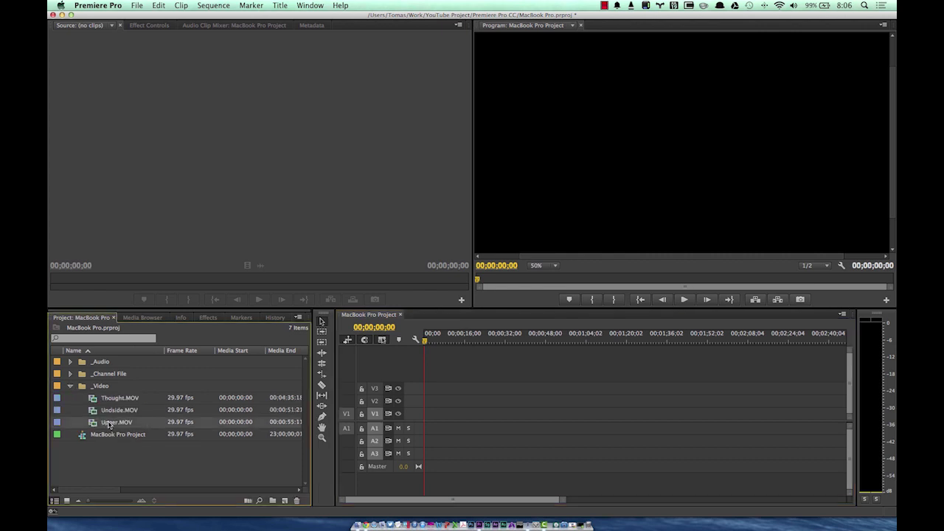
# Mark Upper.MOV in at 12:24 and out at 18:21, a 00:00:05:28 portion.
pyautogui.click(194, 286)
pyautogui.moveTo(194, 286); pyautogui.dragTo(148, 281)
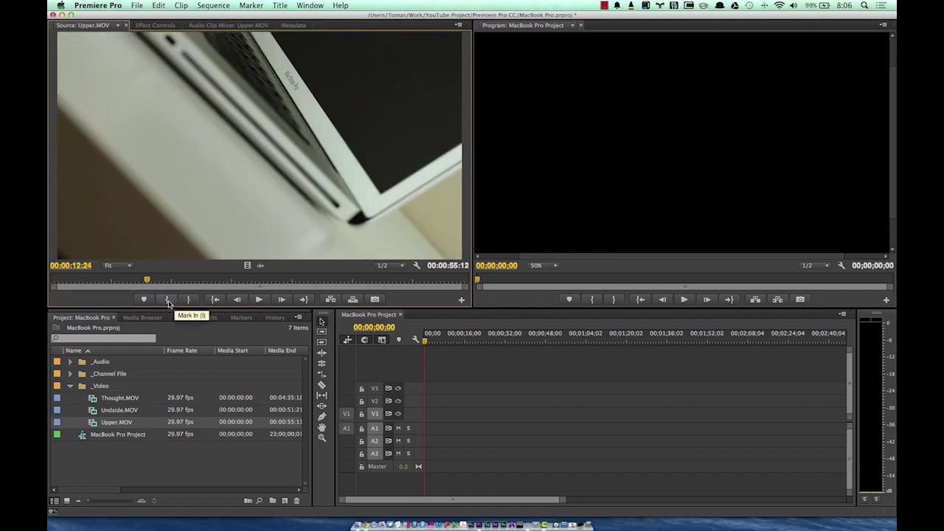
pyautogui.click(168, 299)
pyautogui.press('space')
pyautogui.press('space')
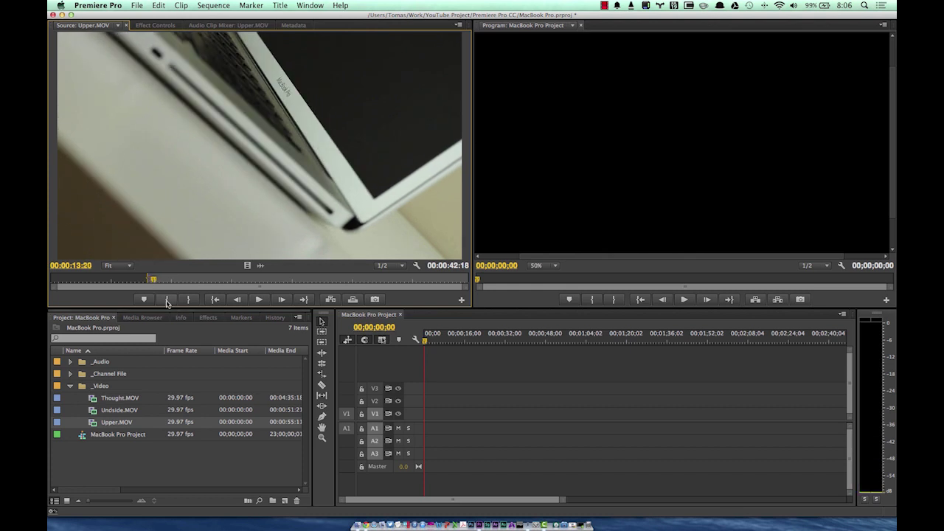
pyautogui.moveTo(155, 283); pyautogui.dragTo(189, 283)
pyautogui.press('o')
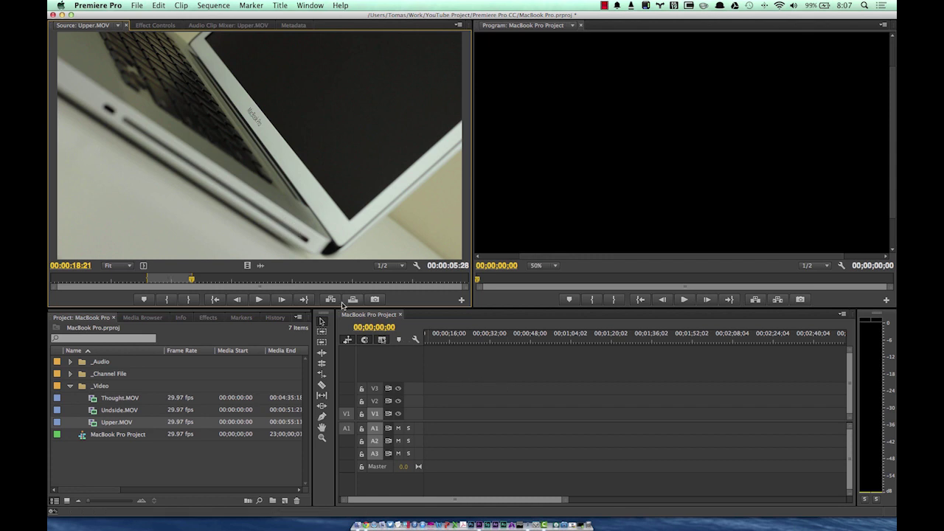
# Add the marked Upper.MOV portion to V1 of the sequence.
pyautogui.moveTo(246, 265); pyautogui.dragTo(447, 413)
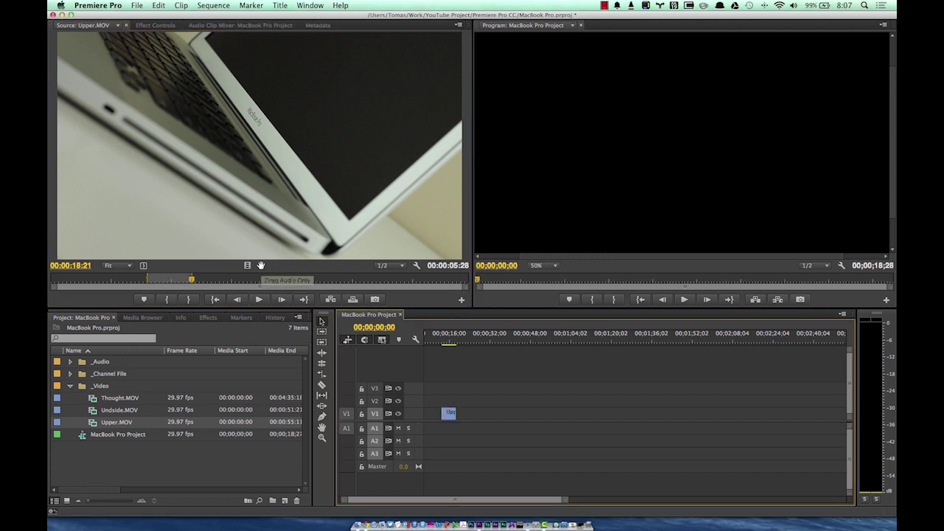
pyautogui.moveTo(263, 265); pyautogui.dragTo(480, 430)
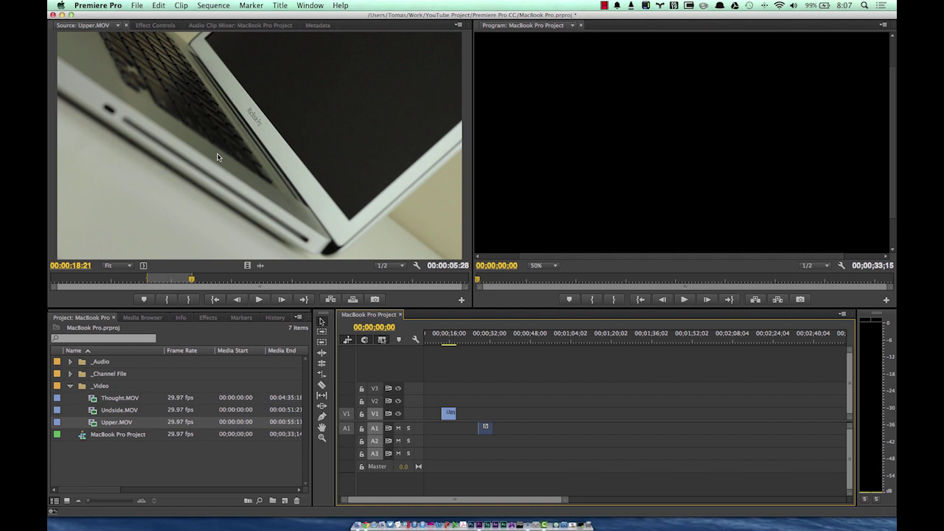
pyautogui.moveTo(216, 155); pyautogui.dragTo(529, 422)
pyautogui.scroll(1, 521, 428)
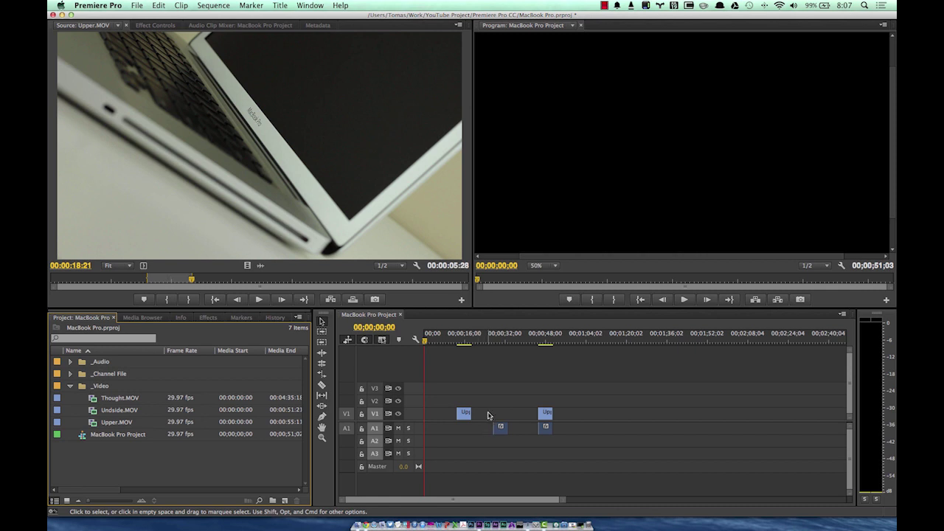
# Ripple Delete the gap before the Upper clip, then load Thought.MOV for preview.
pyautogui.click(439, 417)
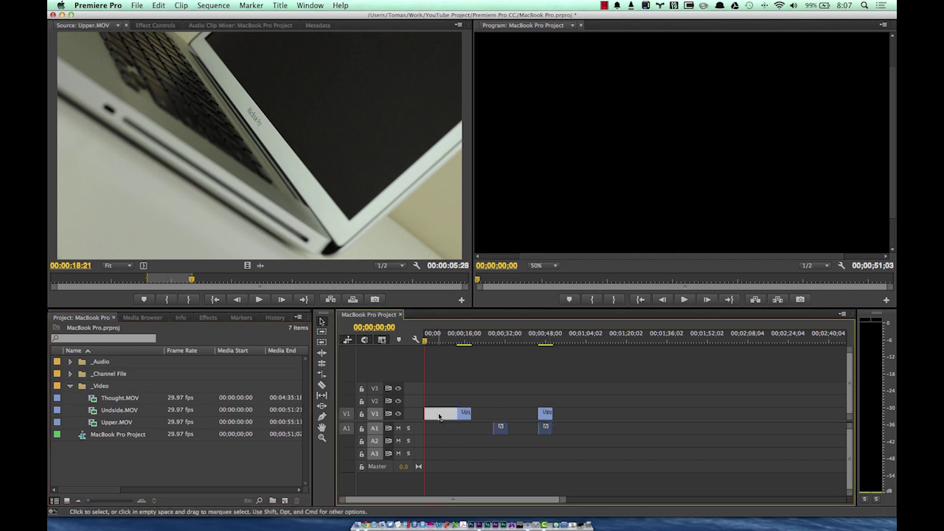
pyautogui.rightClick(435, 416)
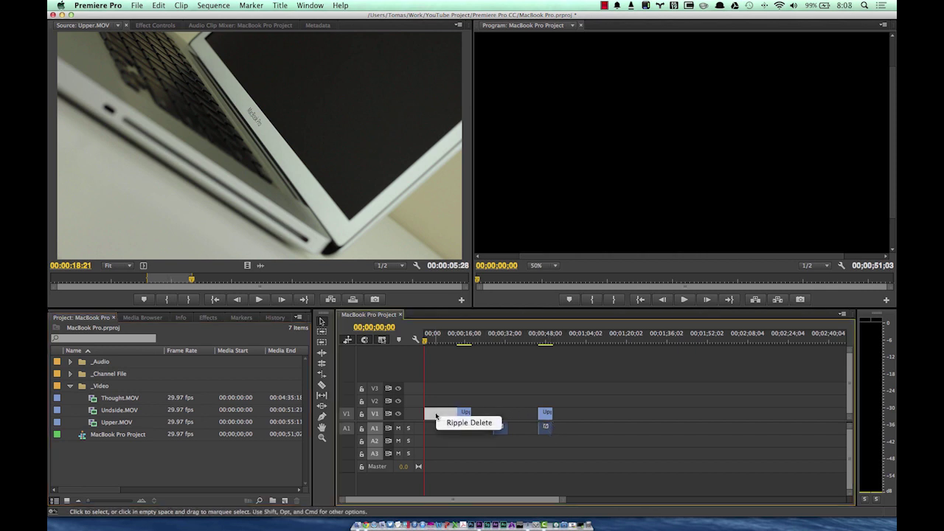
pyautogui.click(467, 421)
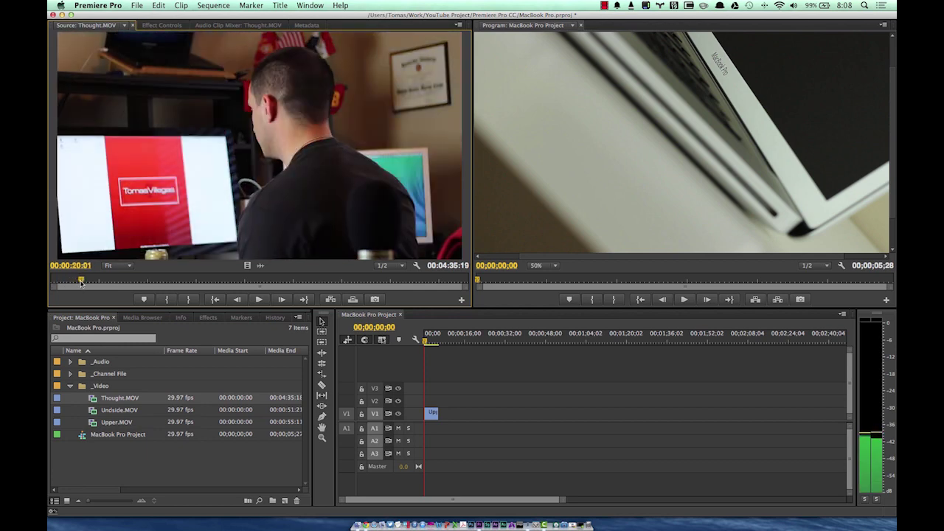
pyautogui.moveTo(81, 282)
pyautogui.mouseDown()
pyautogui.moveTo(91, 285)
pyautogui.moveTo(81, 289)
pyautogui.mouseUp()
# Mark Thought.MOV in at 00;00;19;21 and add its video after the Upper clip on V1.
pyautogui.press('space')
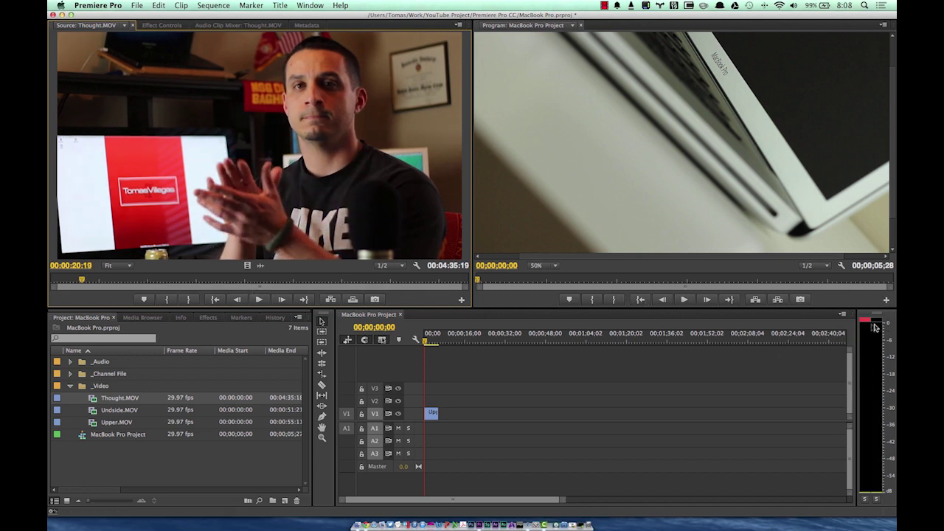
pyautogui.press('Left')
pyautogui.press('Left')
pyautogui.press('Left')
pyautogui.press('Left')
pyautogui.press('Left')
pyautogui.press('Left')
pyautogui.press('Left')
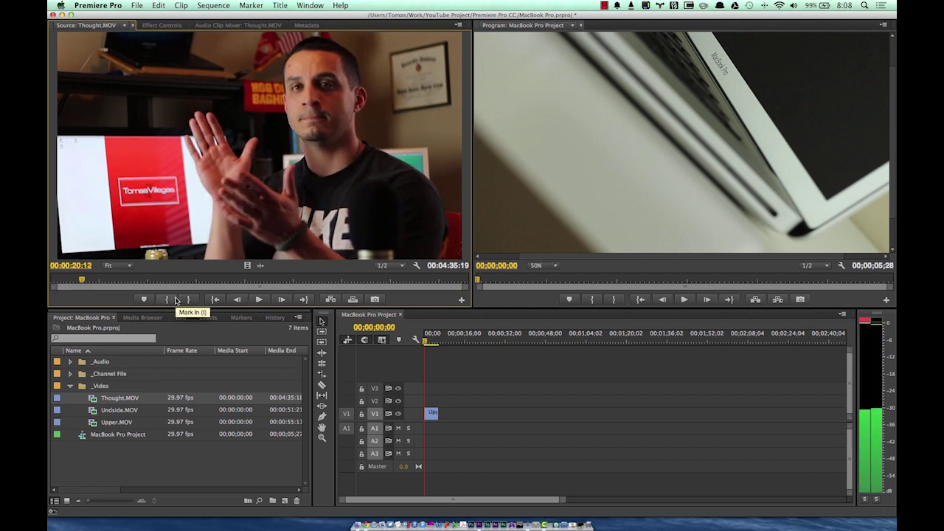
pyautogui.press('Left')
pyautogui.press('Left')
pyautogui.press('Left')
pyautogui.press('Left')
pyautogui.press('Left')
pyautogui.press('Left')
pyautogui.press('Left')
pyautogui.press('Left')
pyautogui.press('Left')
pyautogui.press('Left')
pyautogui.press('Left')
pyautogui.press('Left')
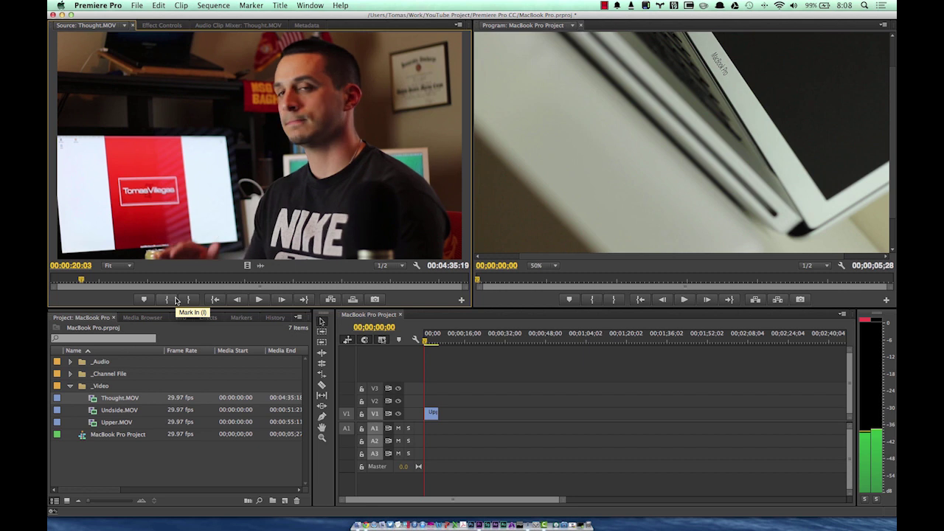
pyautogui.press('Left')
pyautogui.press('Left')
pyautogui.press('Left')
pyautogui.press('Left')
pyautogui.press('Left')
pyautogui.press('Left')
pyautogui.press('Left')
pyautogui.press('Left')
pyautogui.press('Left')
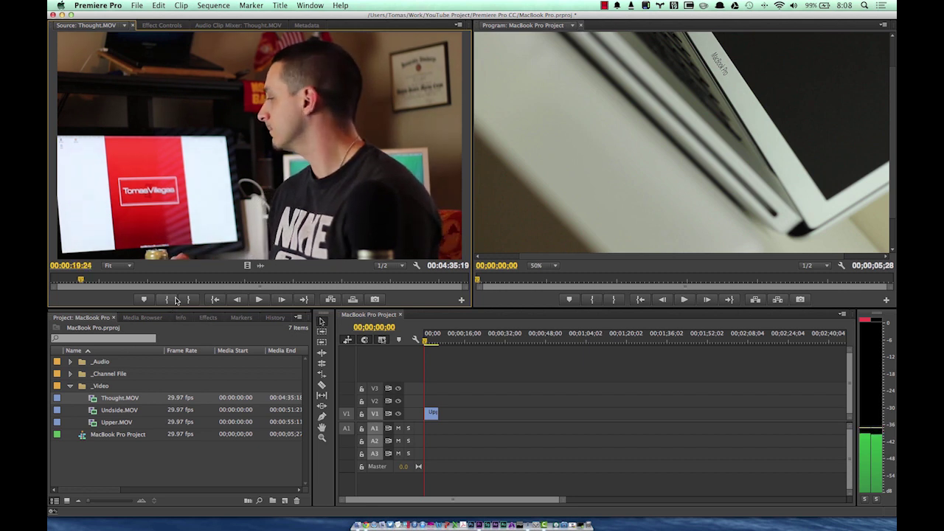
pyautogui.click(172, 299)
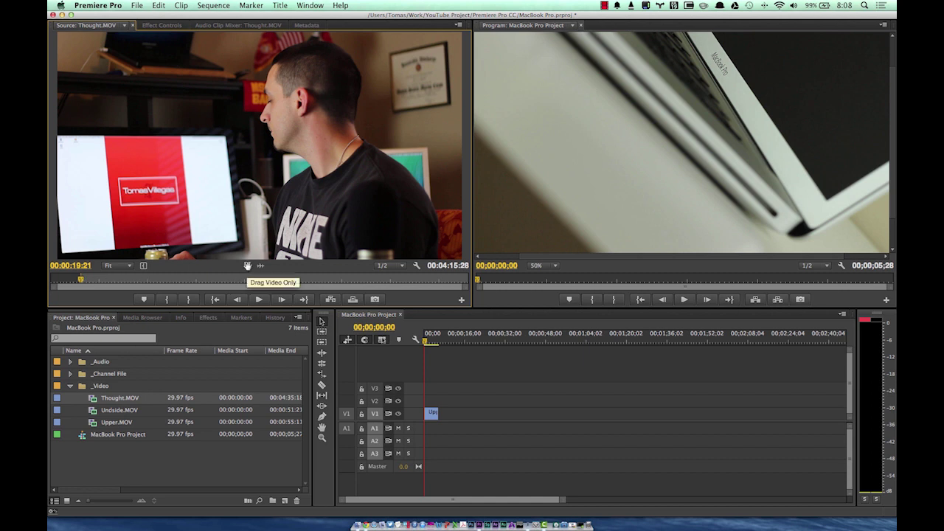
pyautogui.moveTo(248, 265); pyautogui.dragTo(457, 417)
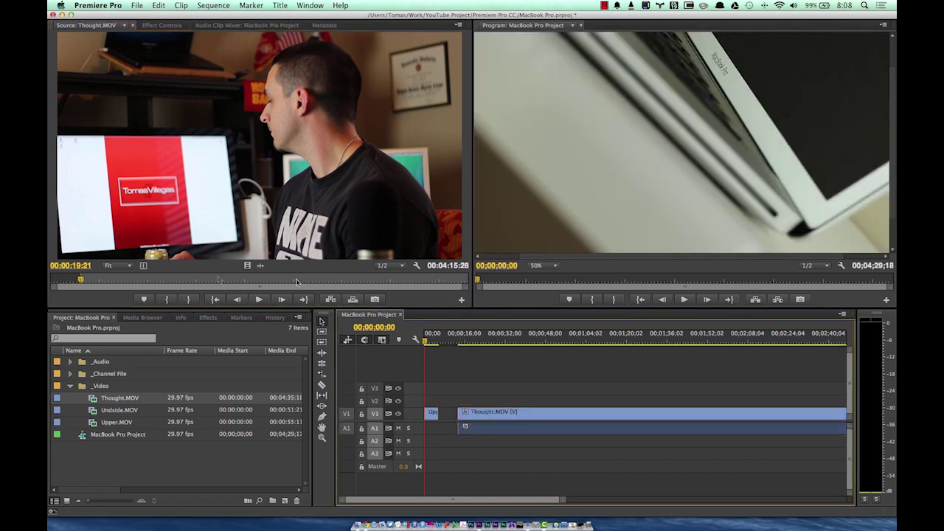
# Place Thoughts.wav from the _Audio bin on A2 and enlarge both audio tracks.
pyautogui.click(70, 361)
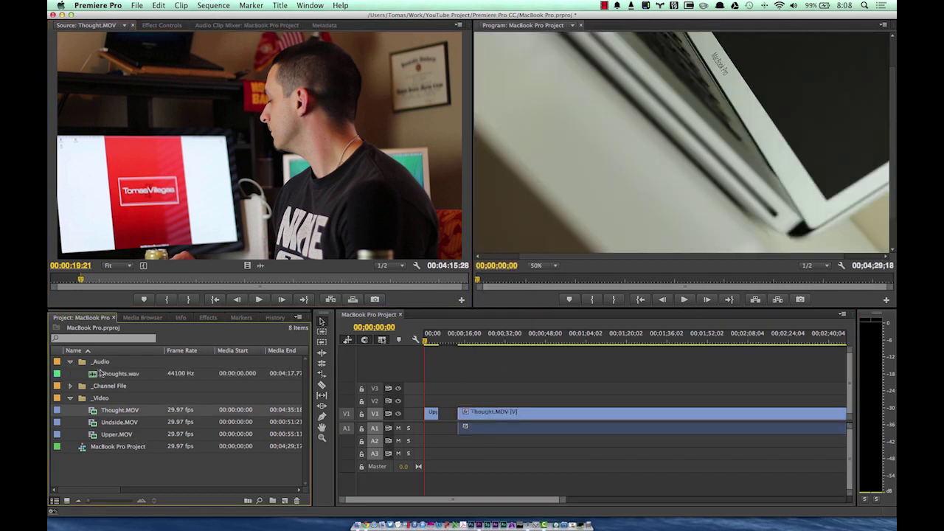
pyautogui.moveTo(110, 378); pyautogui.dragTo(463, 440)
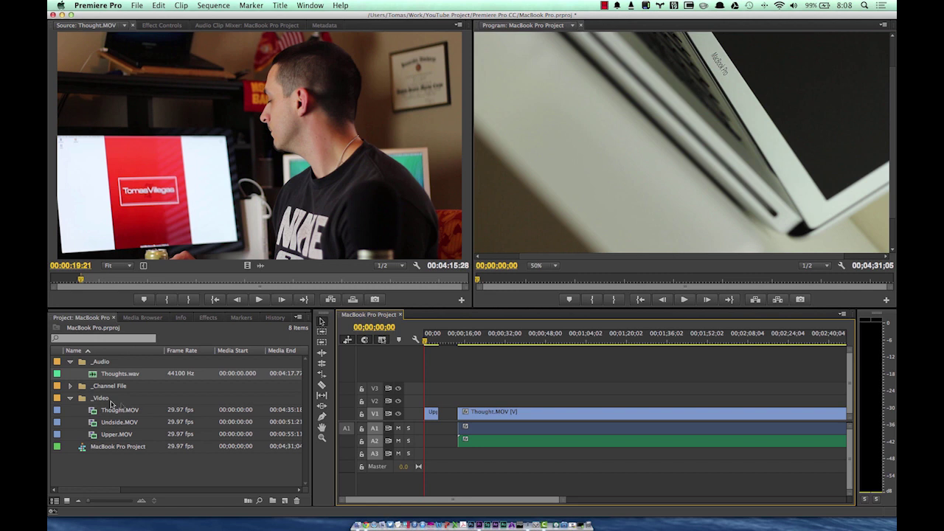
pyautogui.doubleClick(408, 441)
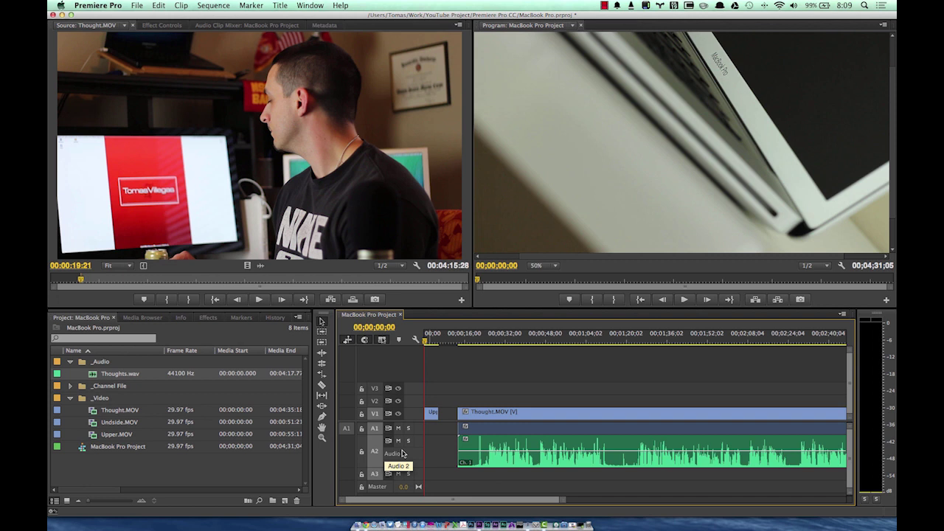
pyautogui.doubleClick(400, 431)
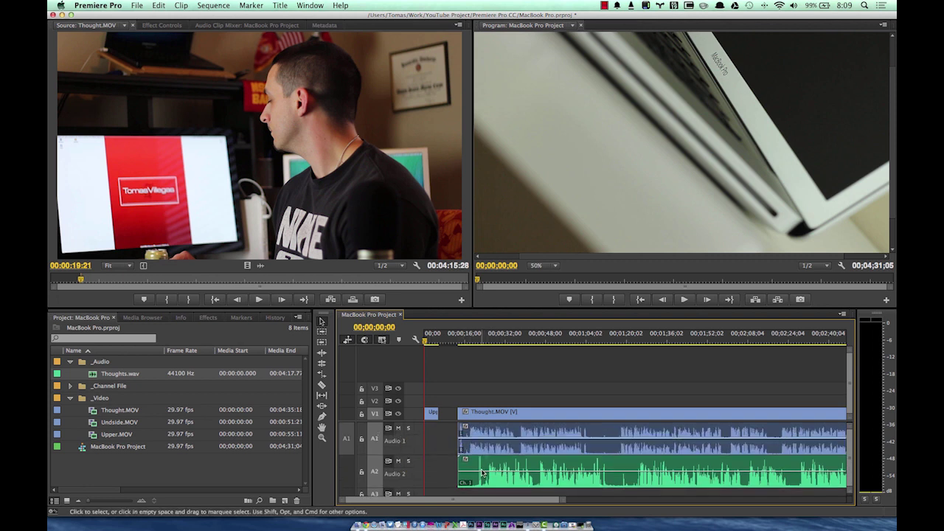
# Slide Thoughts.wav until its waveform lines up with the camera audio on A1.
pyautogui.moveTo(514, 469); pyautogui.dragTo(462, 466)
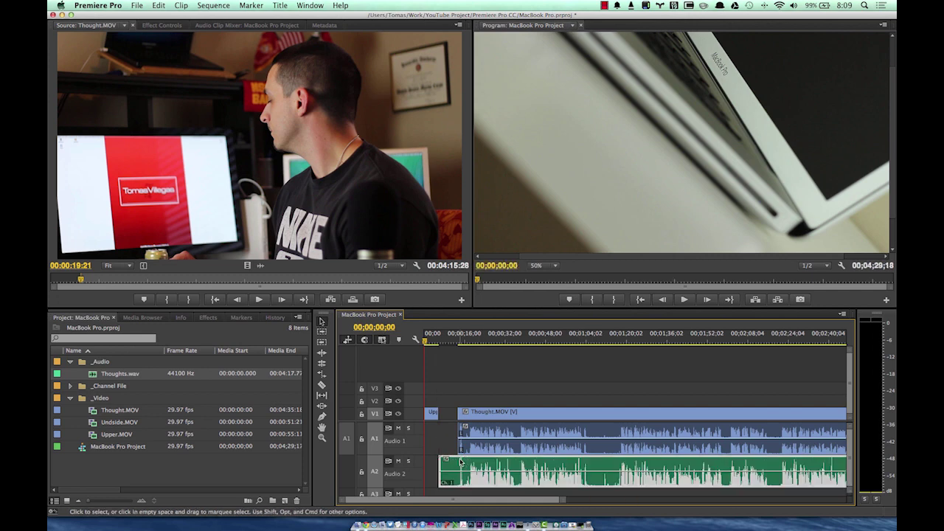
pyautogui.scroll(10, 460, 463)
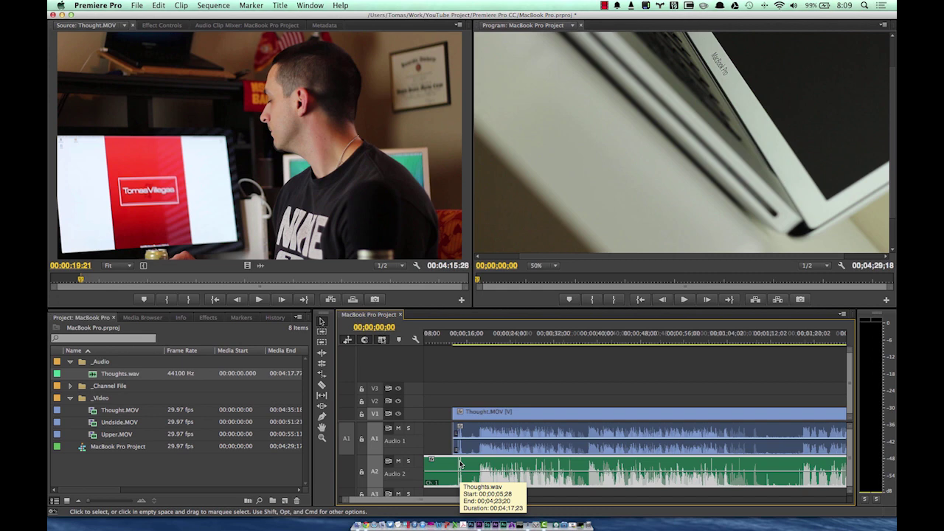
pyautogui.hscroll(2, 585, 466)
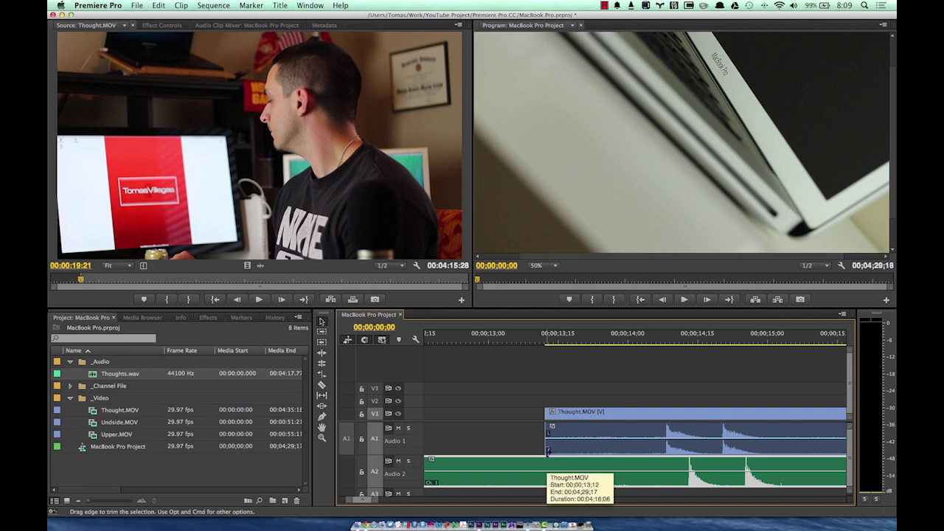
pyautogui.moveTo(629, 466); pyautogui.dragTo(604, 468)
pyautogui.moveTo(615, 470)
pyautogui.mouseDown()
pyautogui.moveTo(655, 473)
pyautogui.moveTo(613, 470)
pyautogui.mouseUp()
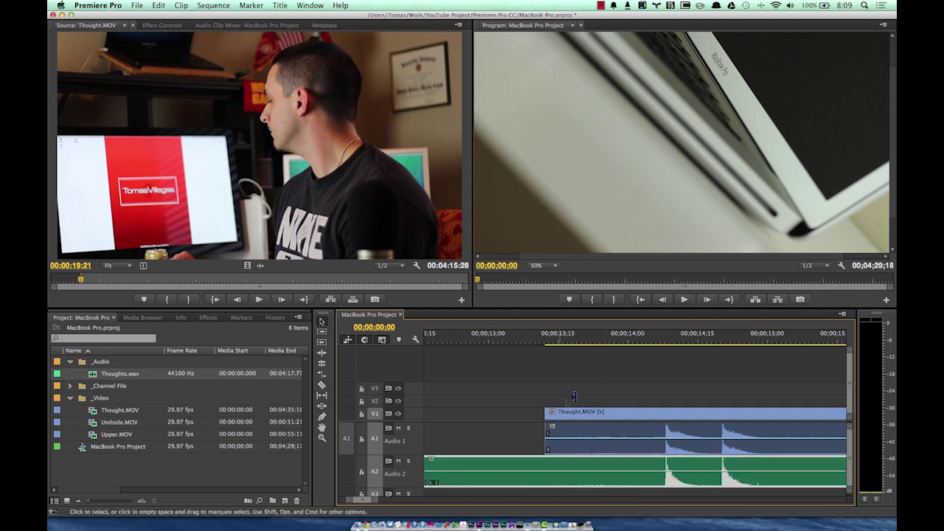
# Play from 00;00;13;07, muting A1 and A2 alternately to check the sync.
pyautogui.click(523, 338)
pyautogui.press('space')
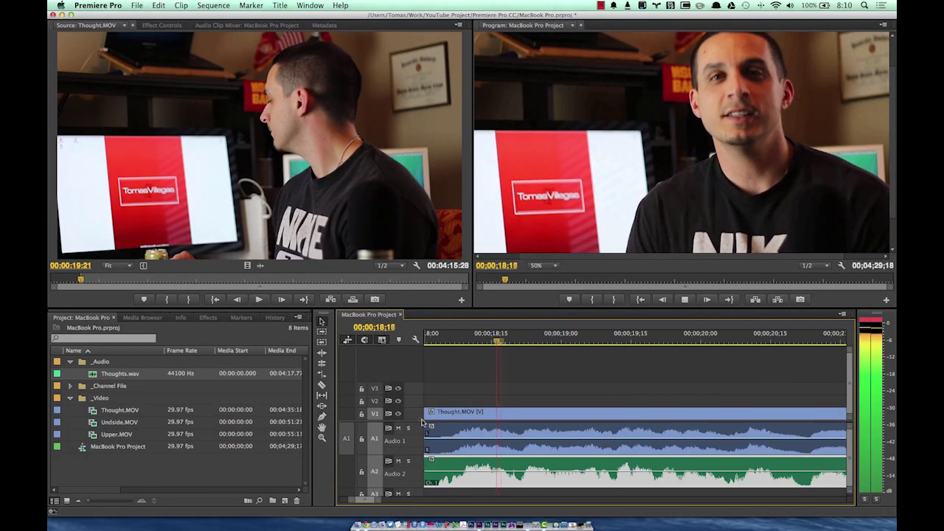
pyautogui.click(398, 429)
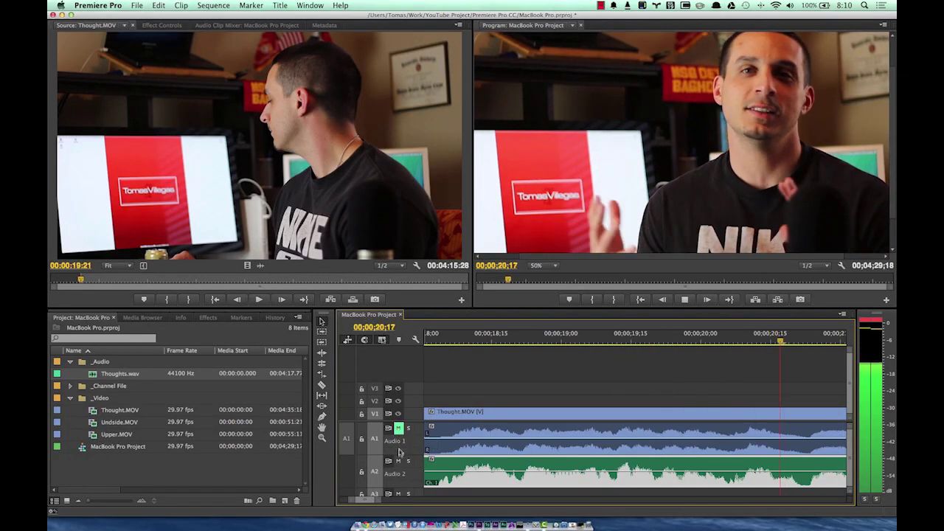
pyautogui.click(399, 461)
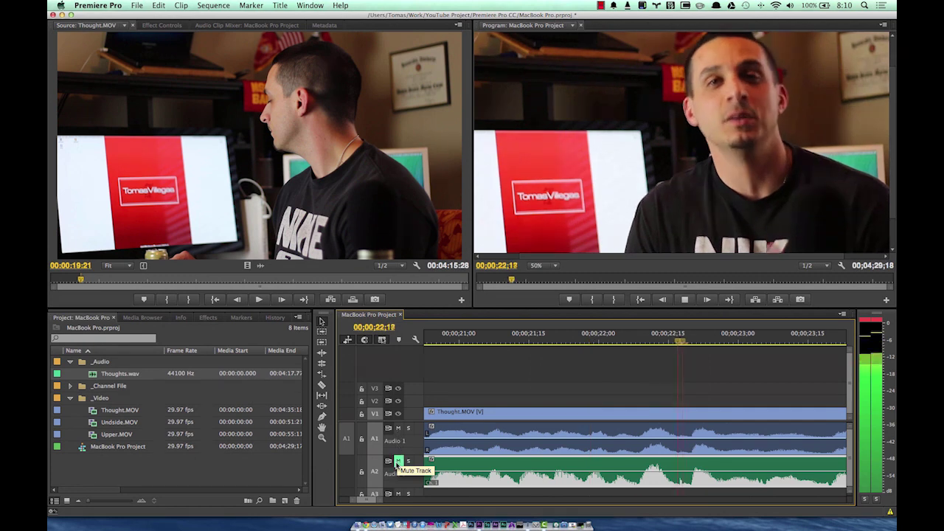
pyautogui.click(398, 461)
pyautogui.click(397, 429)
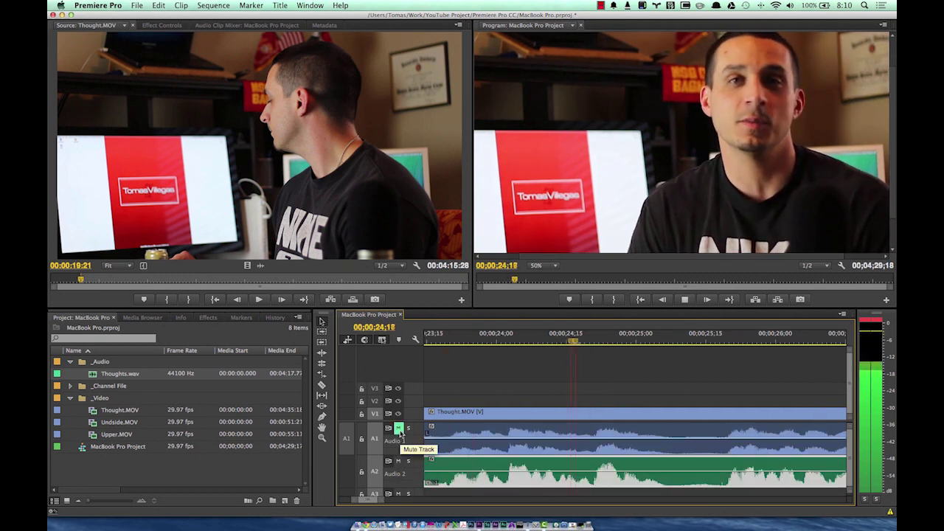
pyautogui.click(398, 428)
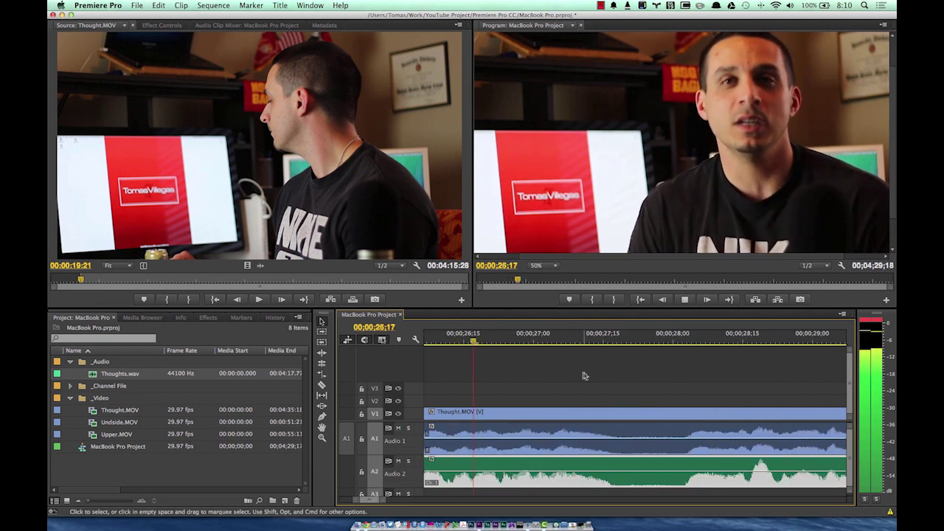
pyautogui.press('space')
# Enlarge the V1 track with thumbnails and select the interview's linked clips.
pyautogui.scroll(5, 531, 382)
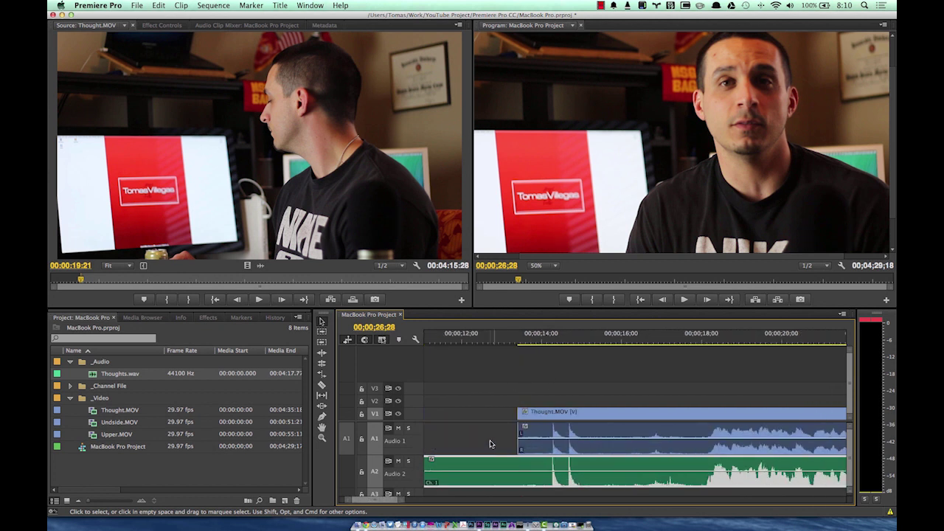
pyautogui.doubleClick(413, 417)
pyautogui.click(606, 473)
pyautogui.click(608, 435)
pyautogui.click(601, 480)
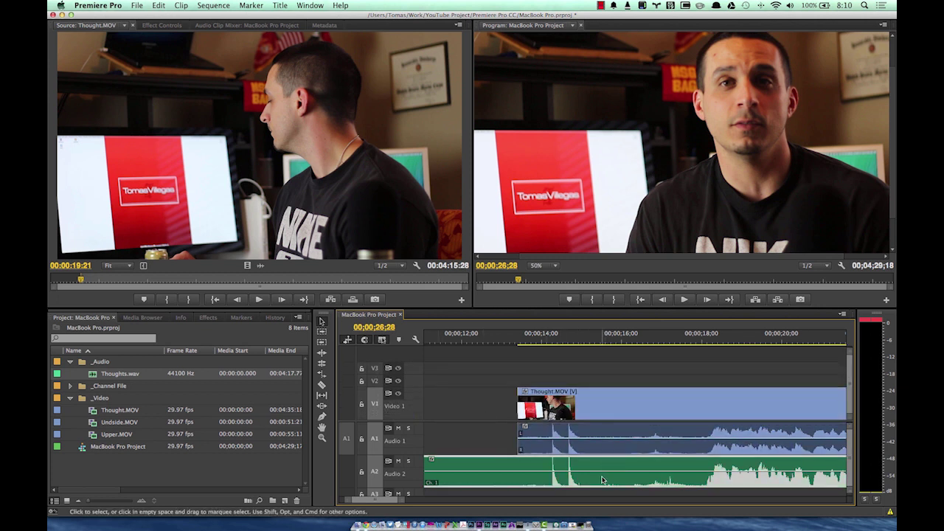
pyautogui.click(609, 432)
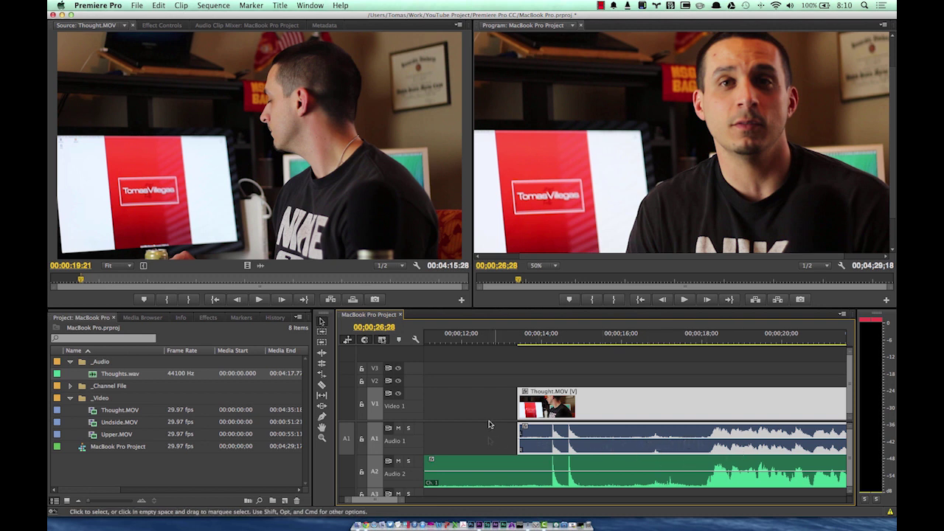
pyautogui.rightClick(612, 418)
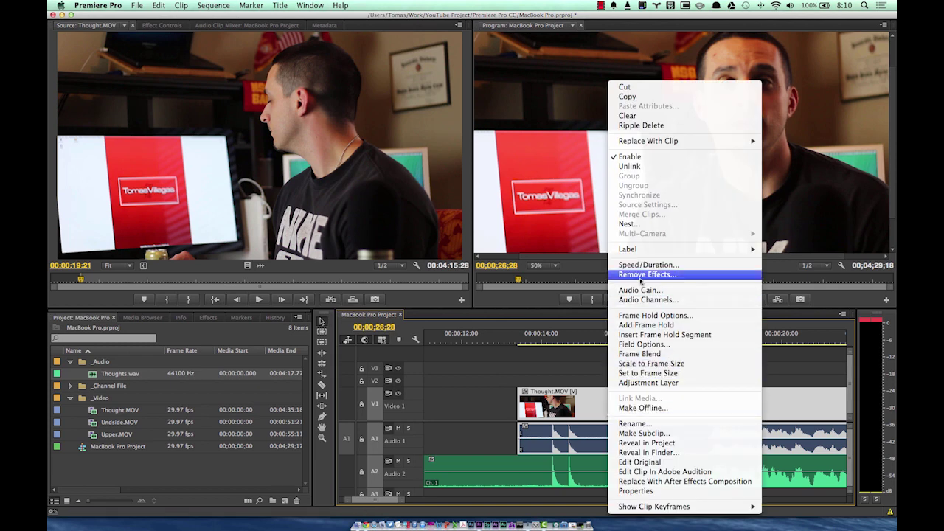
# Unlink the interview clip and delete its camera audio, then undo the deletion.
pyautogui.click(630, 166)
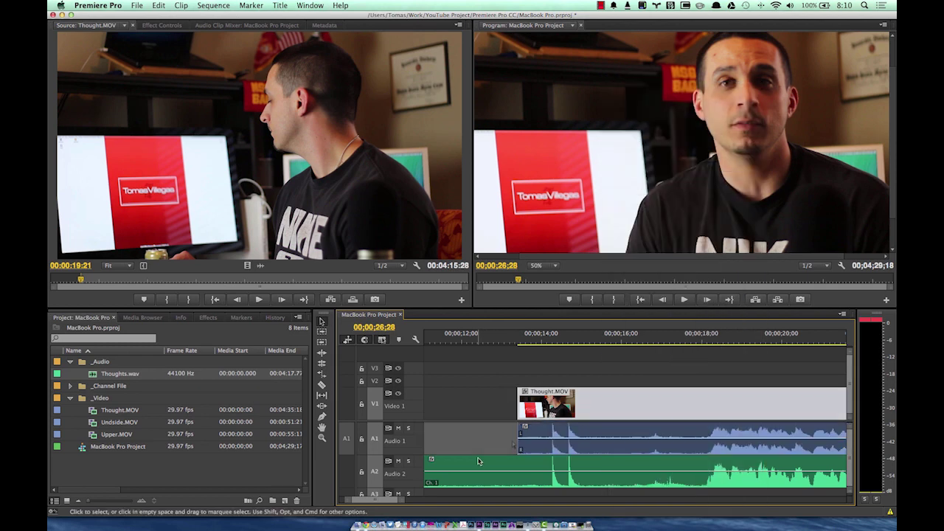
pyautogui.click(599, 401)
pyautogui.click(601, 435)
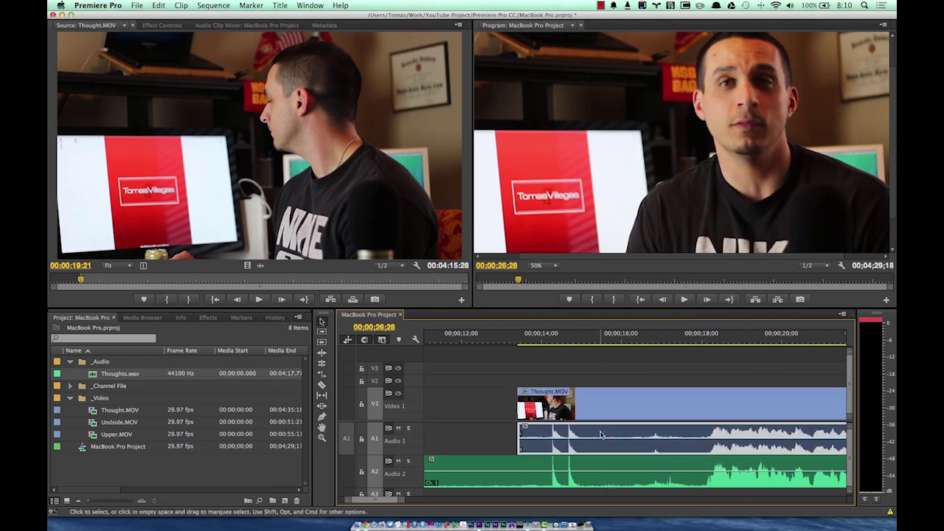
pyautogui.press('Delete')
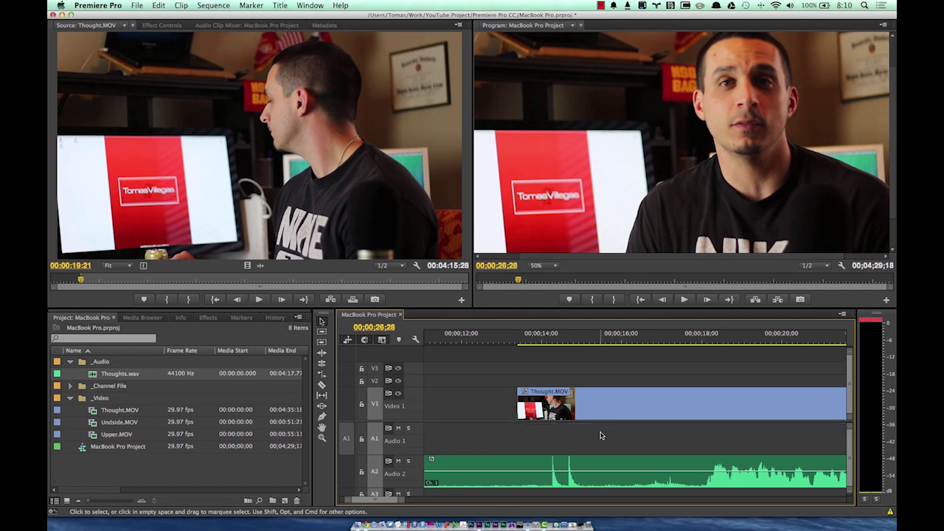
pyautogui.press('super+z')
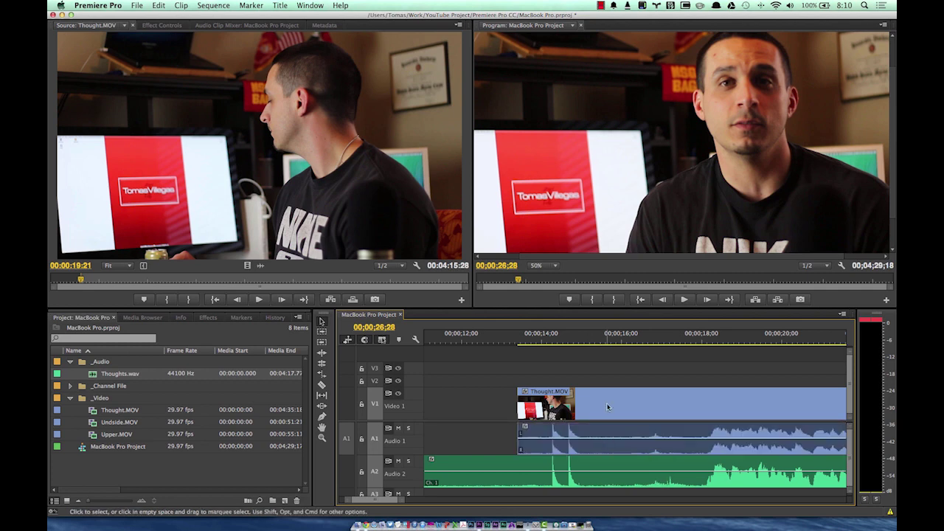
# Retry unlinking Thought.MOV, delete the selected clips, then undo again.
pyautogui.rightClick(606, 402)
pyautogui.click(611, 400)
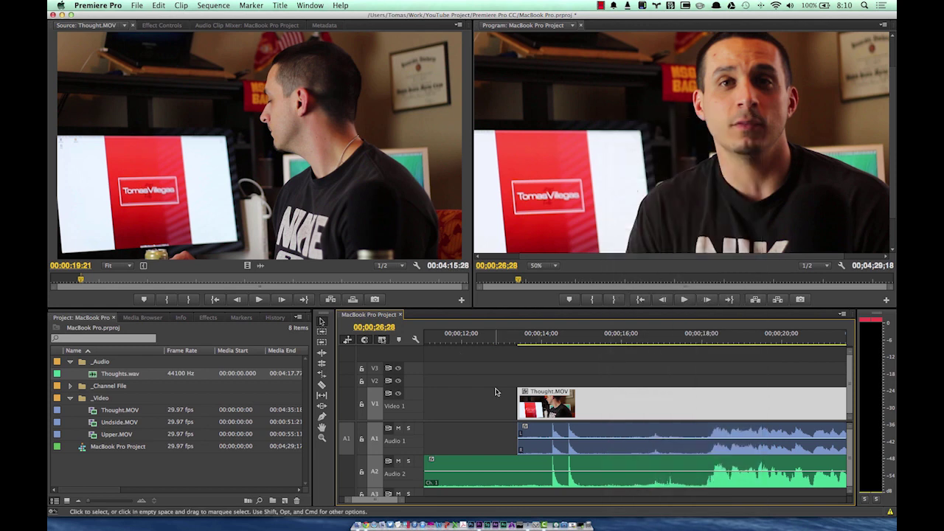
pyautogui.rightClick(612, 399)
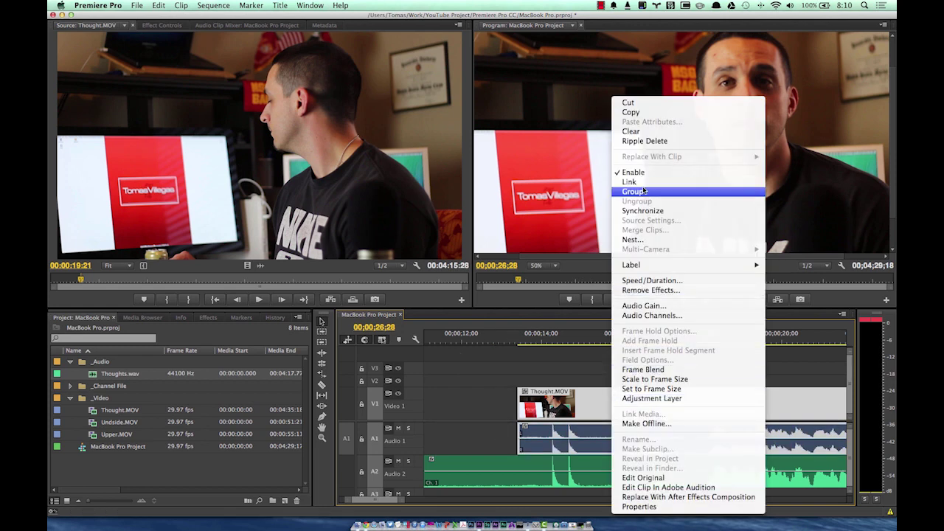
pyautogui.click(643, 183)
pyautogui.click(475, 413)
pyautogui.click(642, 412)
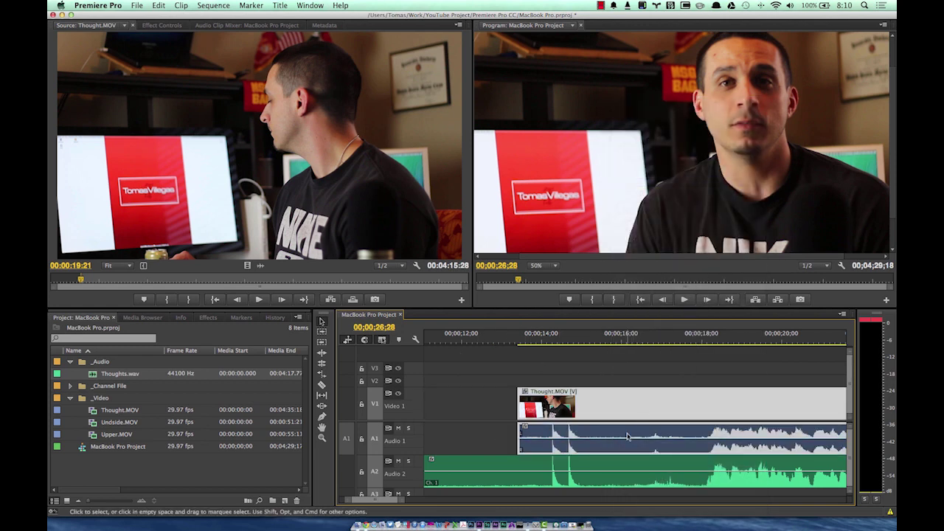
pyautogui.press('Delete')
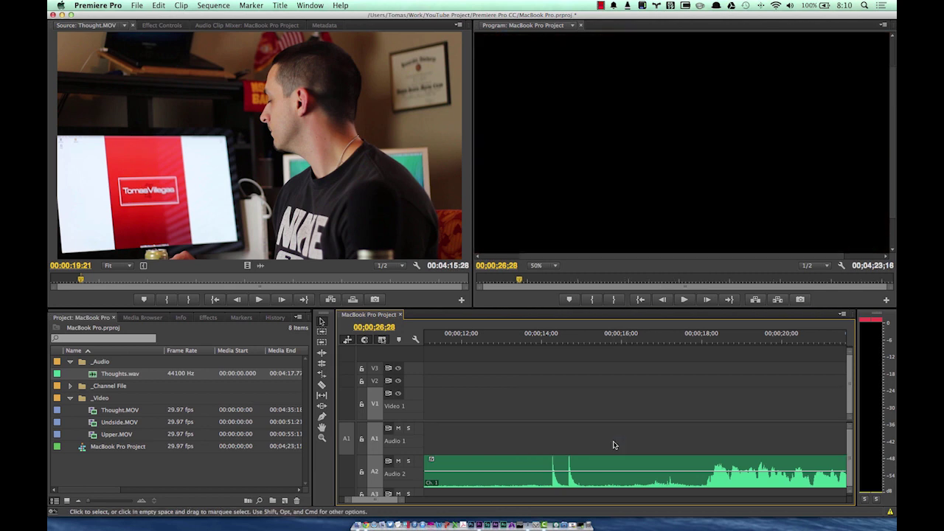
pyautogui.press('super+z')
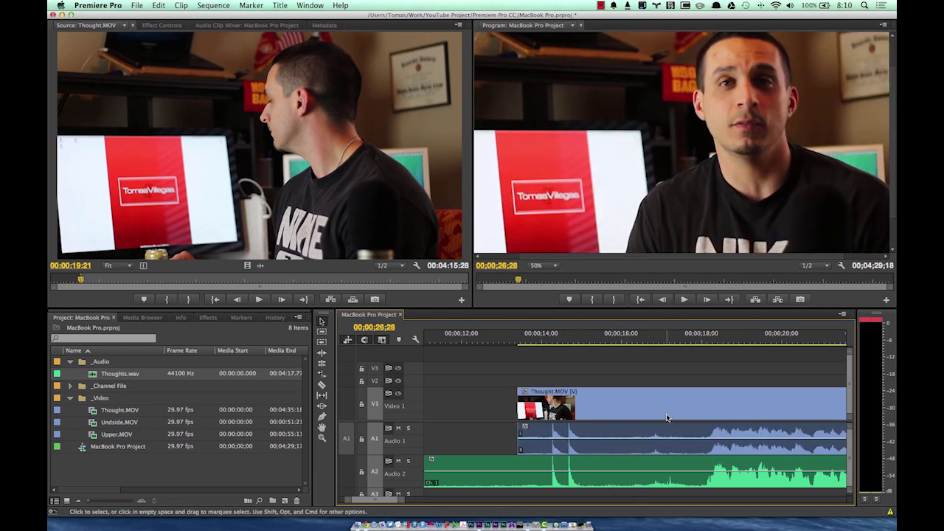
# Unlink Thought.MOV once more and delete its camera audio from Audio 1.
pyautogui.rightClick(608, 406)
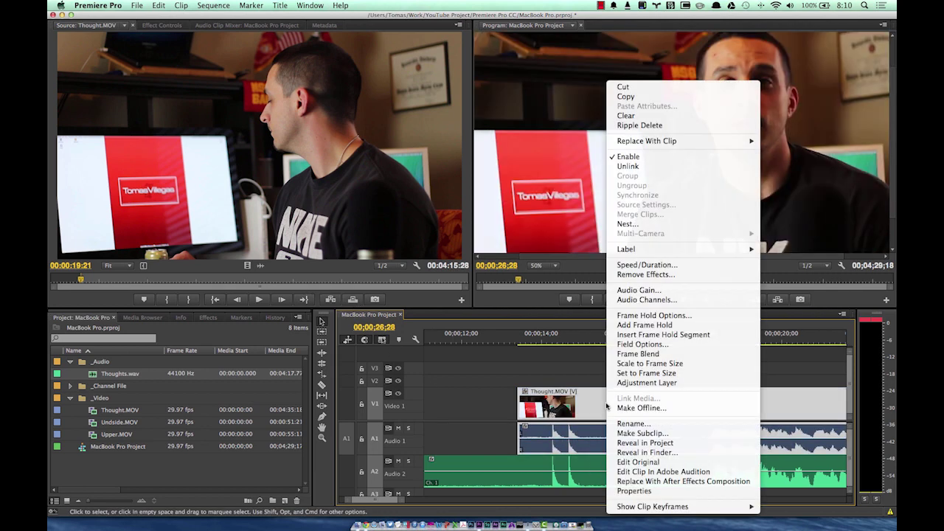
pyautogui.click(627, 166)
pyautogui.click(605, 435)
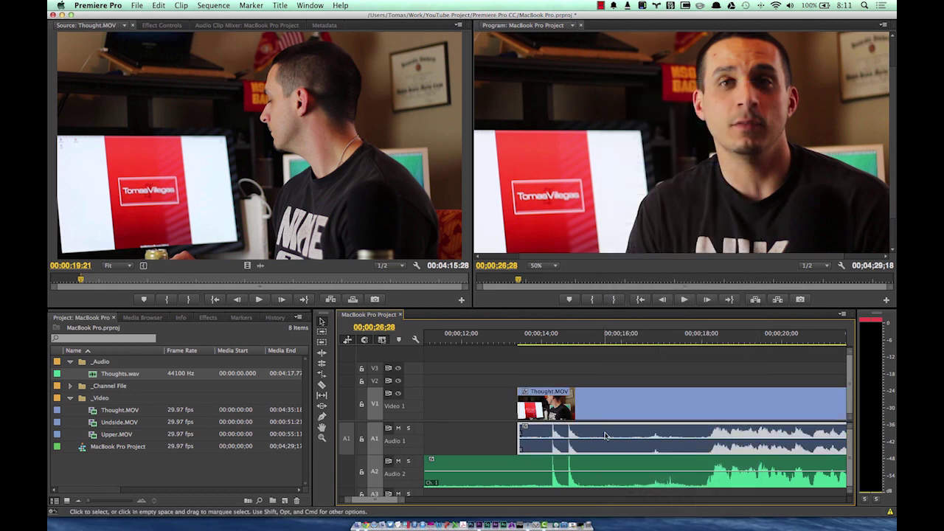
pyautogui.press('Delete')
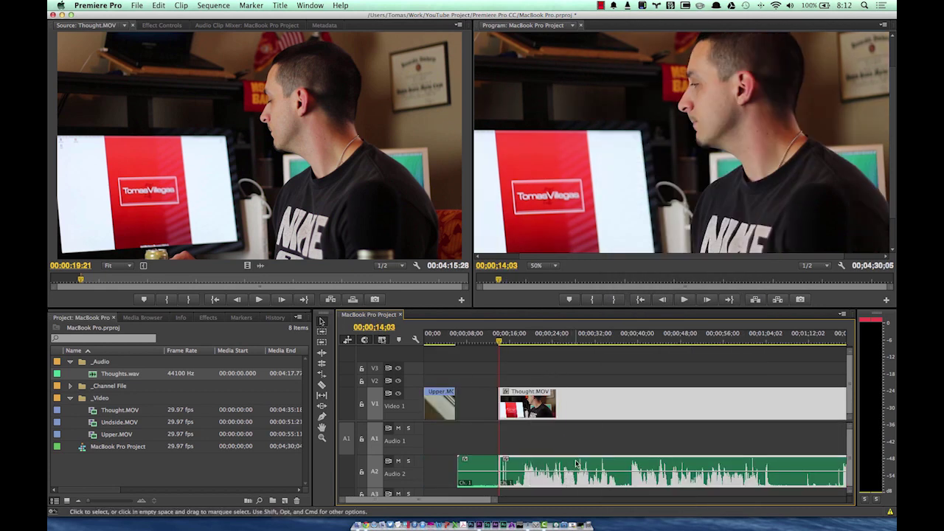
# Relink the Thought.MOV clip and delete the short clip on Audio 2.
pyautogui.rightClick(578, 457)
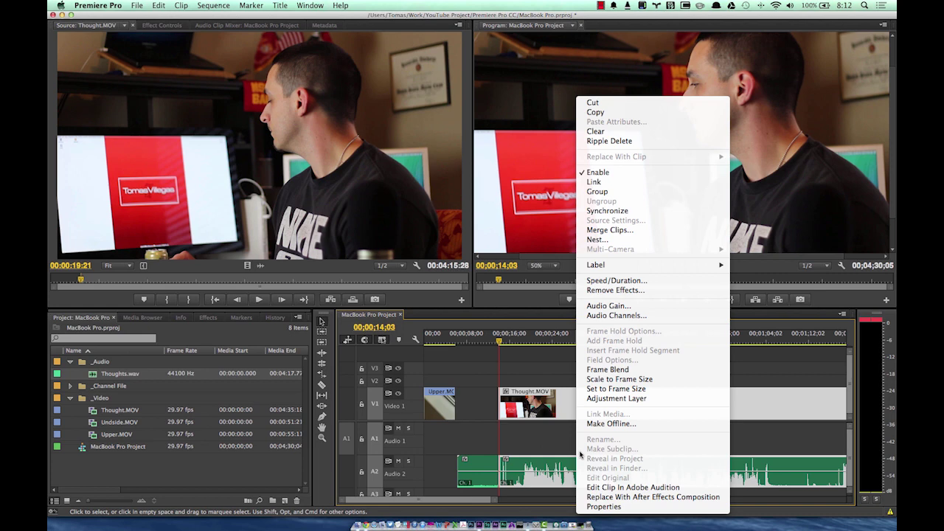
pyautogui.click(598, 181)
pyautogui.click(474, 440)
pyautogui.click(474, 470)
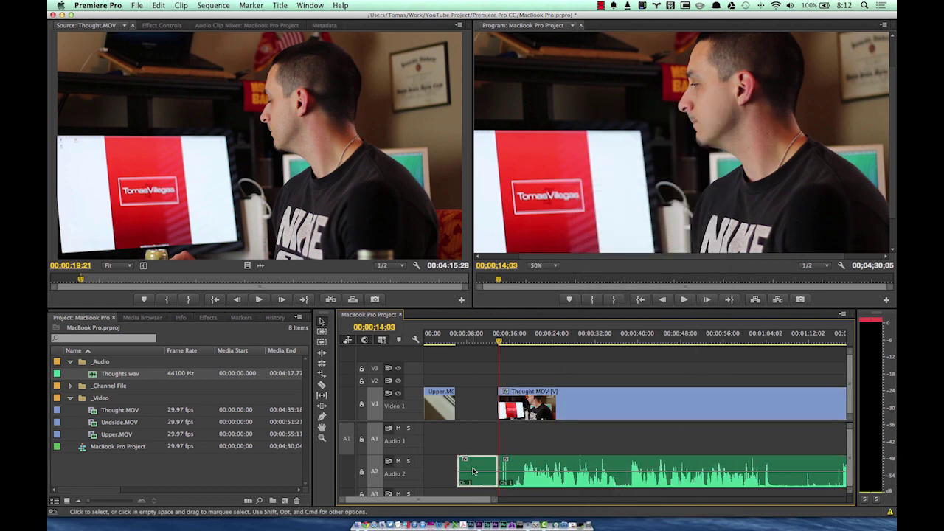
pyautogui.press('Delete')
# Move Thoughts.wav up to Audio 1, close the gap before Thought.MOV and review playback.
pyautogui.moveTo(570, 460); pyautogui.dragTo(583, 443)
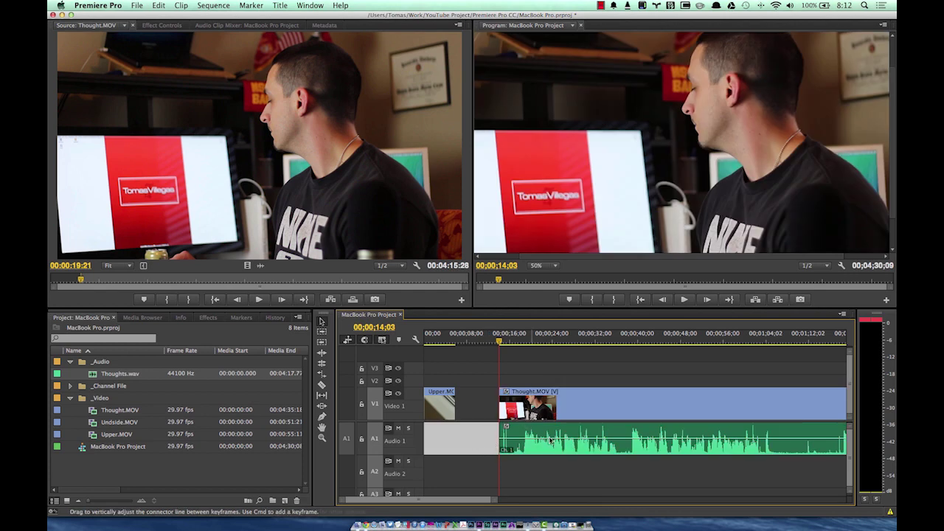
pyautogui.click(478, 411)
pyautogui.press('Delete')
pyautogui.press('Up')
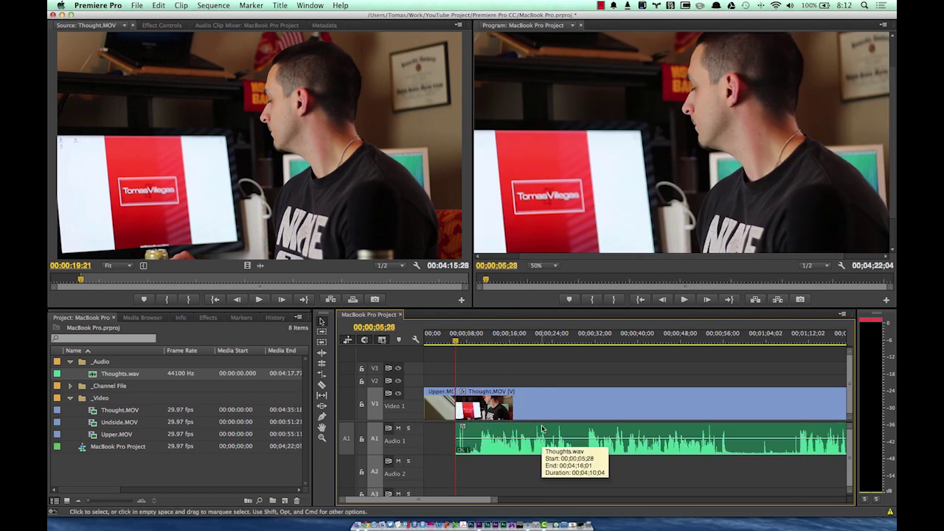
pyautogui.press('space')
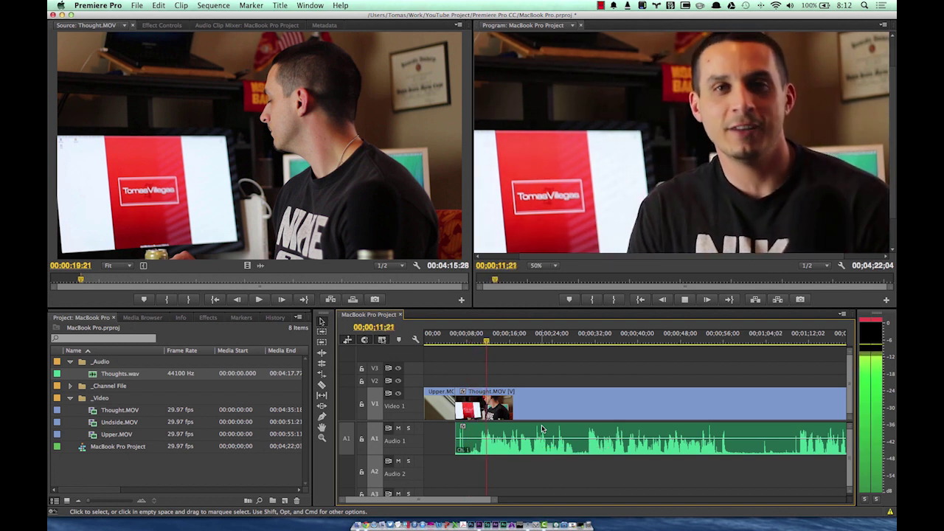
pyautogui.press('space')
pyautogui.click(70, 362)
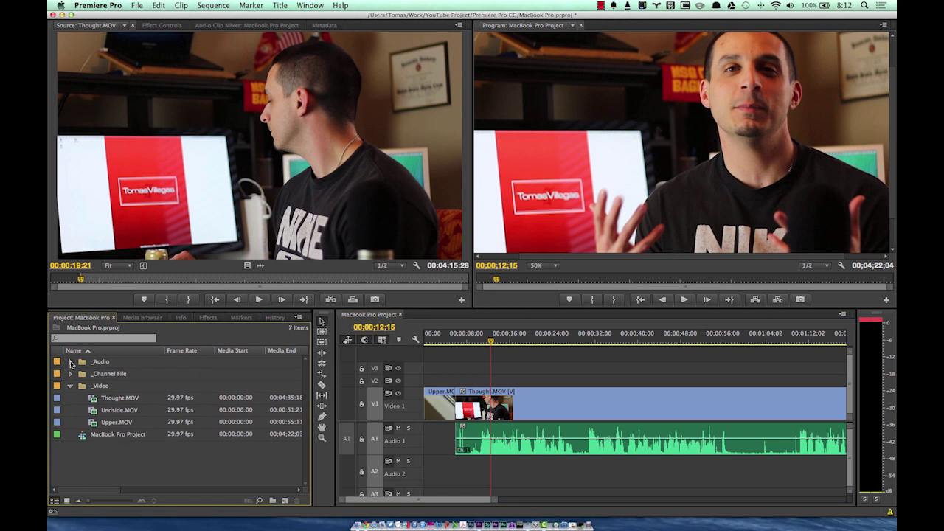
# Switch to the Effects panel and browse the Presets and audio effect folders.
pyautogui.click(71, 386)
pyautogui.click(208, 317)
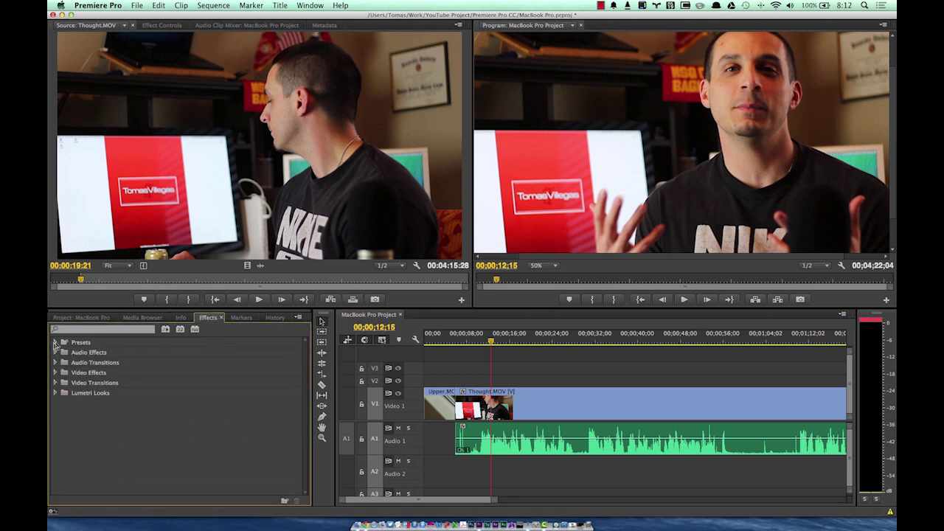
pyautogui.click(55, 343)
pyautogui.click(55, 343)
pyautogui.click(55, 362)
pyautogui.click(57, 353)
pyautogui.click(56, 353)
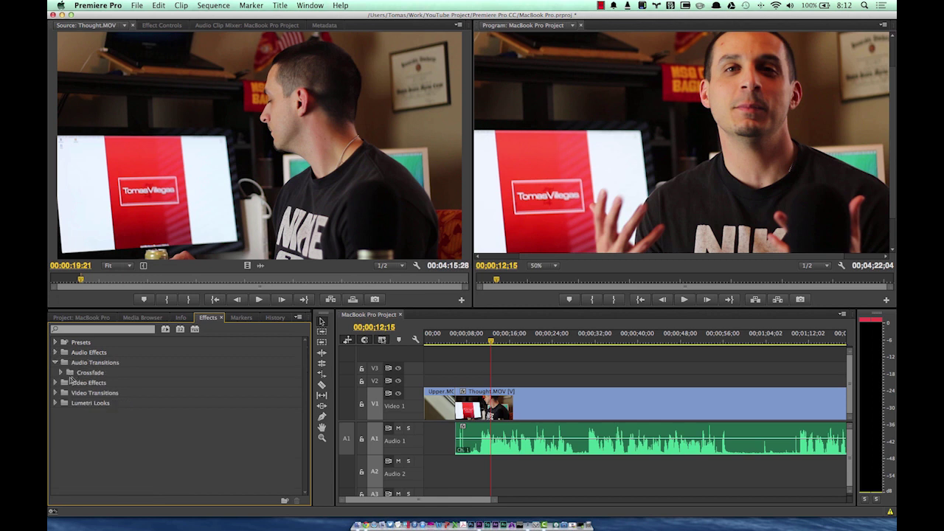
pyautogui.click(56, 362)
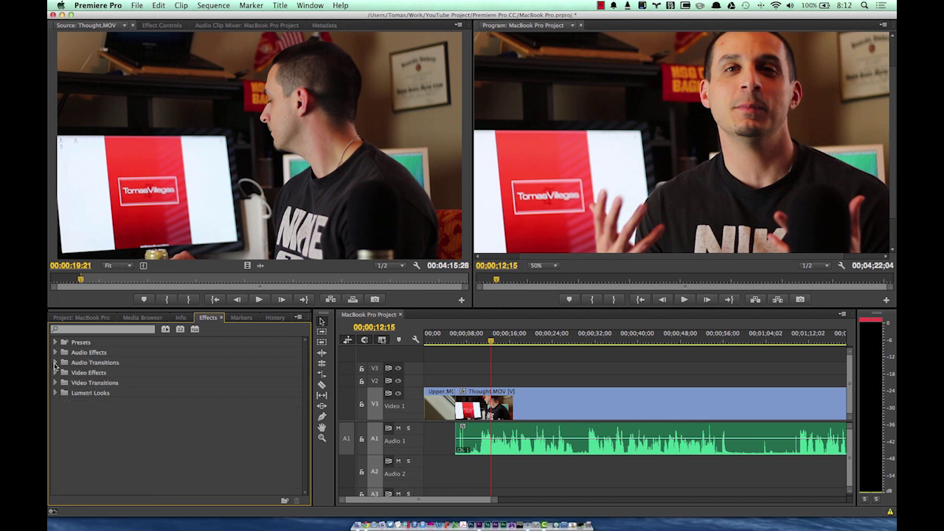
# Browse the Crossfade transitions, then search the Effects panel for 'cr'.
pyautogui.click(55, 362)
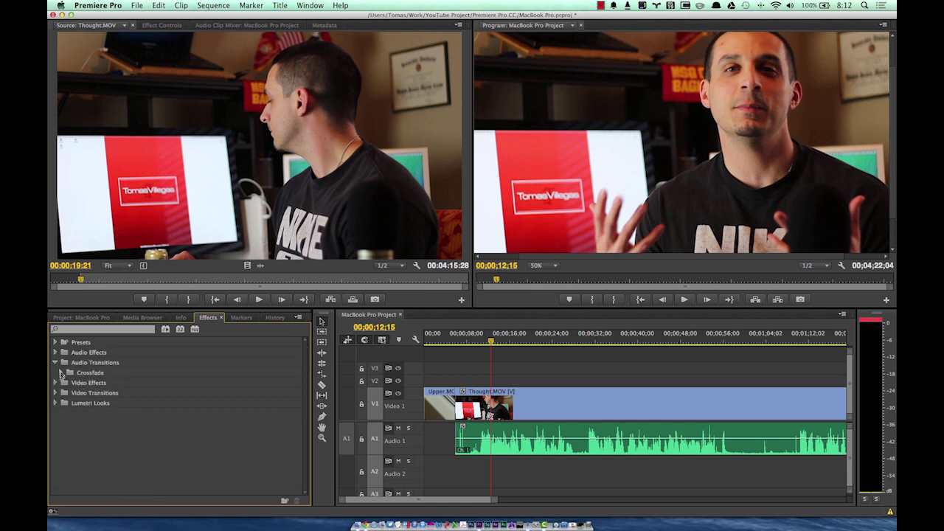
pyautogui.click(62, 372)
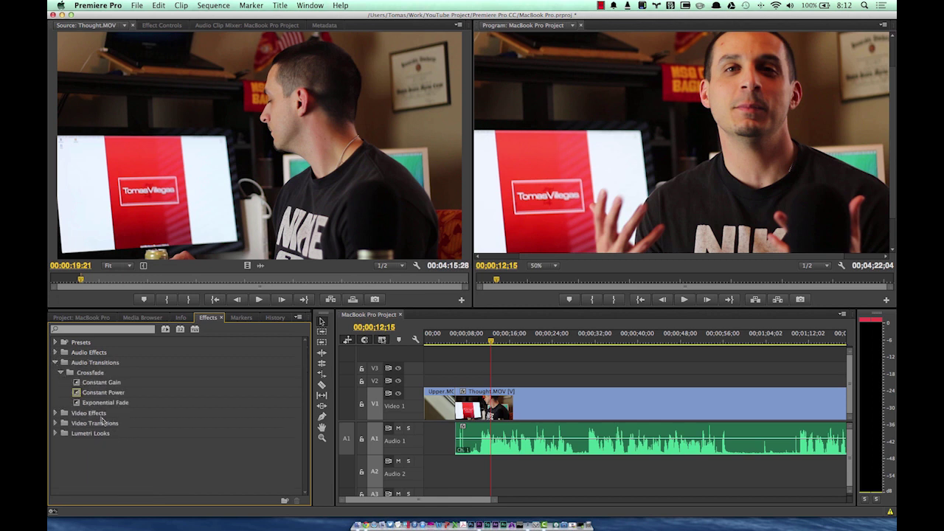
pyautogui.click(61, 373)
pyautogui.click(55, 362)
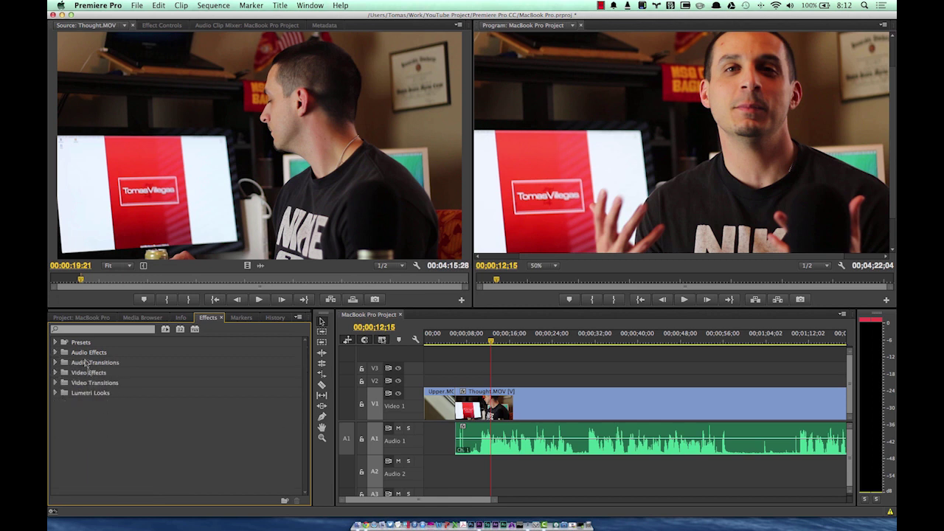
pyautogui.click(71, 331)
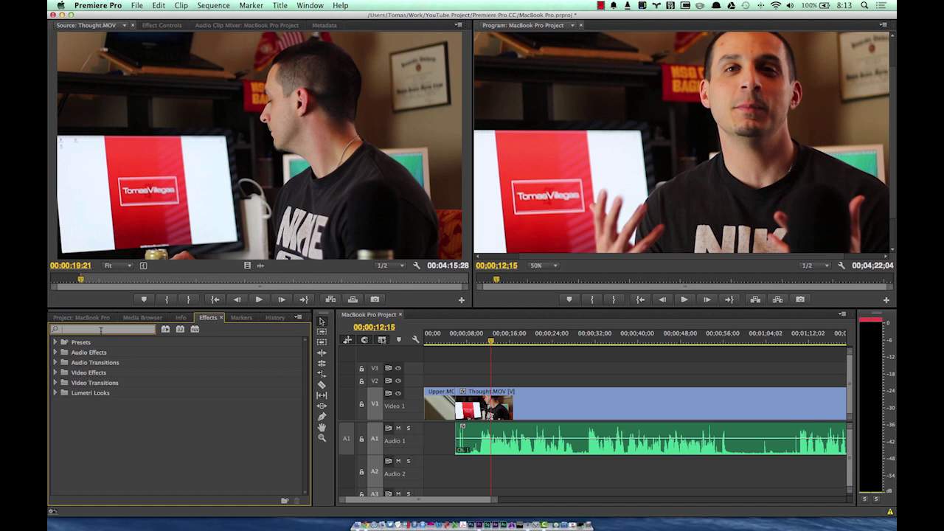
pyautogui.write('cr')
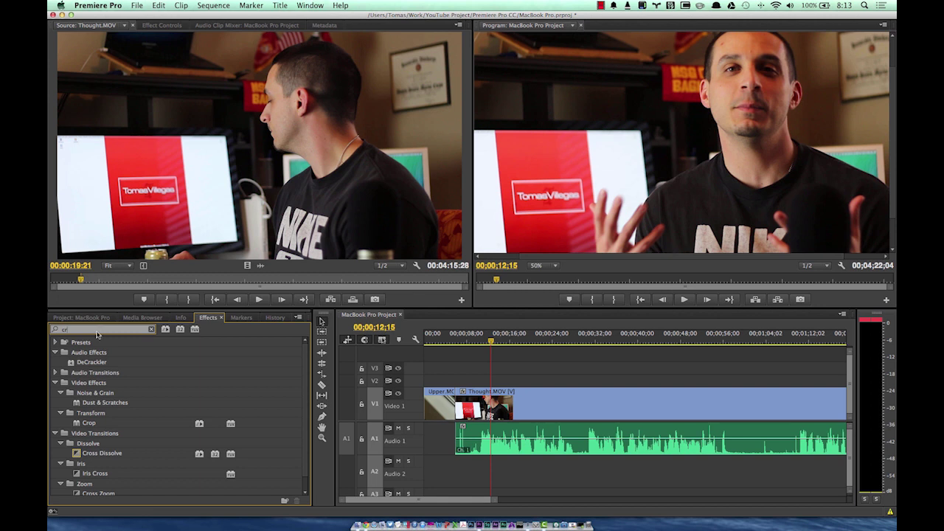
# Drop a Cross Dissolve on the V1 edit between Upper.MOV and Thought.MOV and preview it.
pyautogui.moveTo(93, 457); pyautogui.dragTo(155, 455)
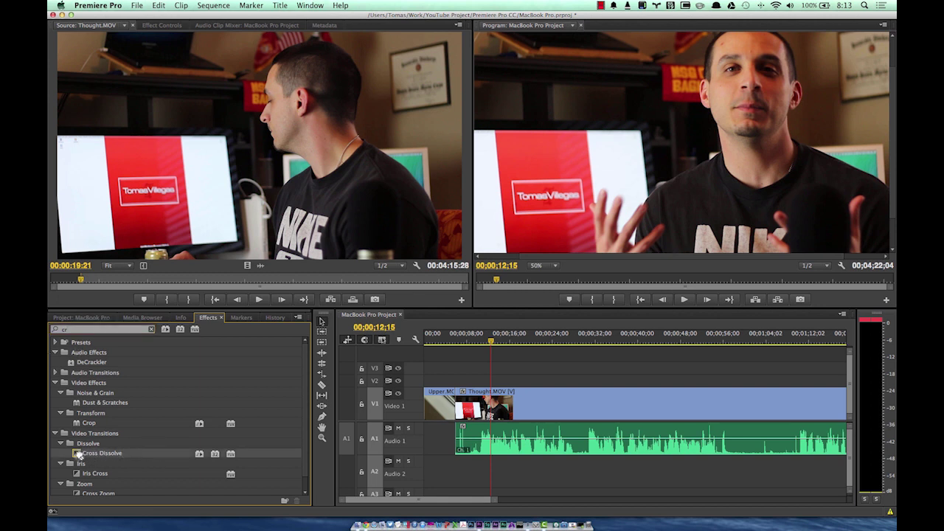
pyautogui.moveTo(78, 455); pyautogui.dragTo(457, 405)
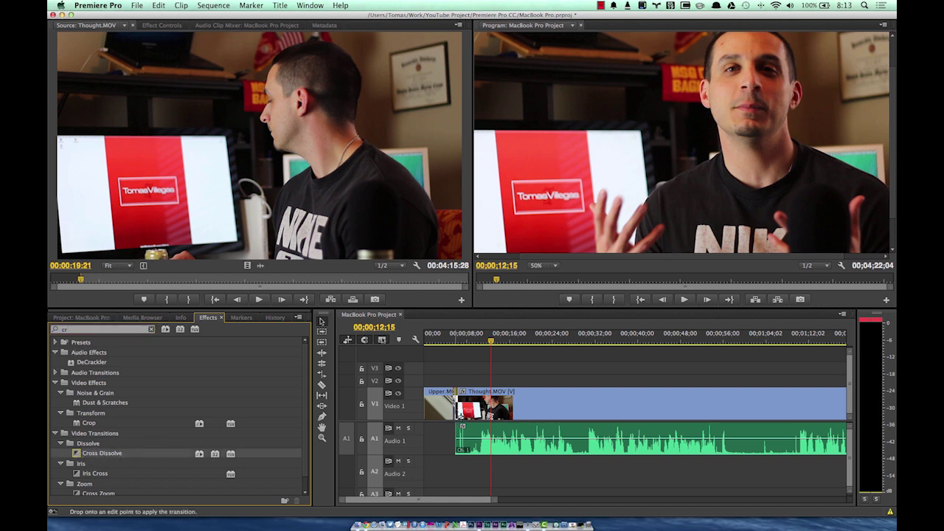
pyautogui.click(445, 341)
pyautogui.press('space')
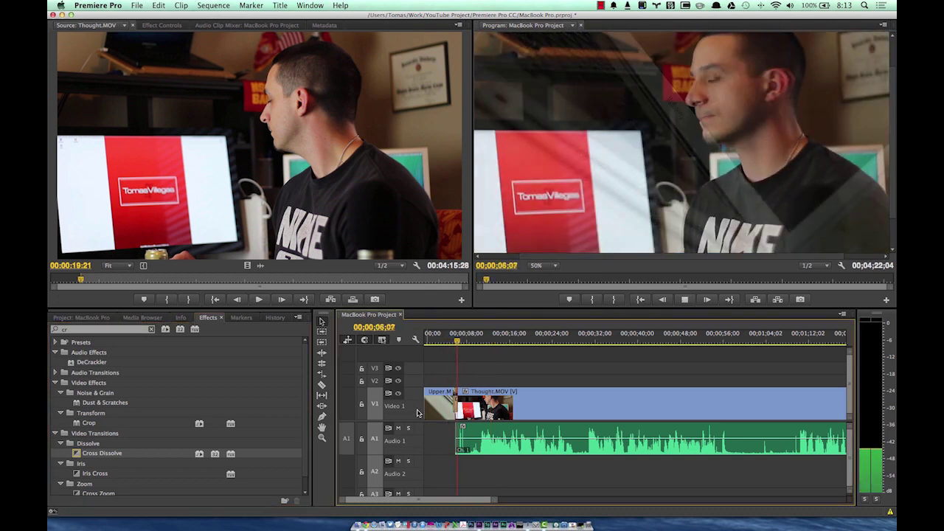
pyautogui.press('space')
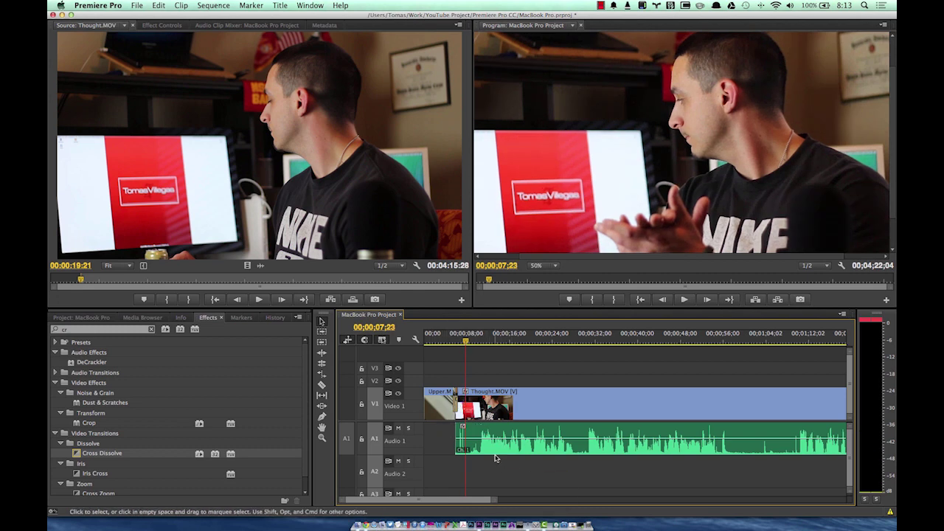
# Replay the sequence from about 5 seconds, then switch to the Razor tool.
pyautogui.click(453, 337)
pyautogui.press('space')
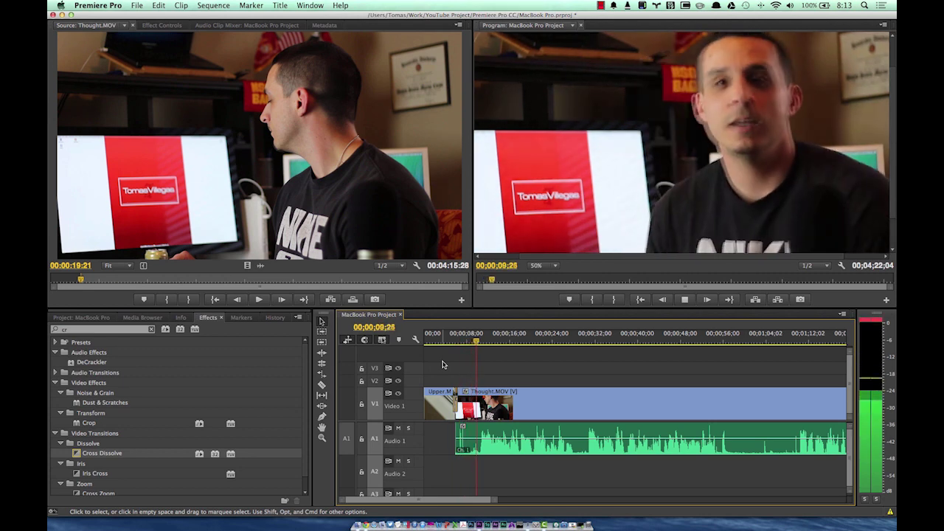
pyautogui.press('space')
pyautogui.press('c')
# Razor-cut Thought.MOV twice and ripple-delete the short piece between the cuts.
pyautogui.click(487, 402)
pyautogui.click(476, 402)
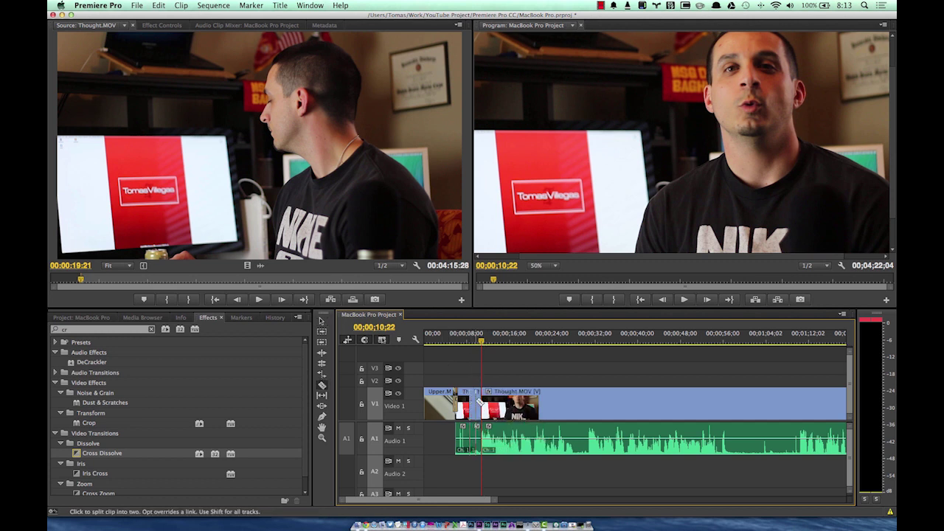
pyautogui.rightClick(477, 402)
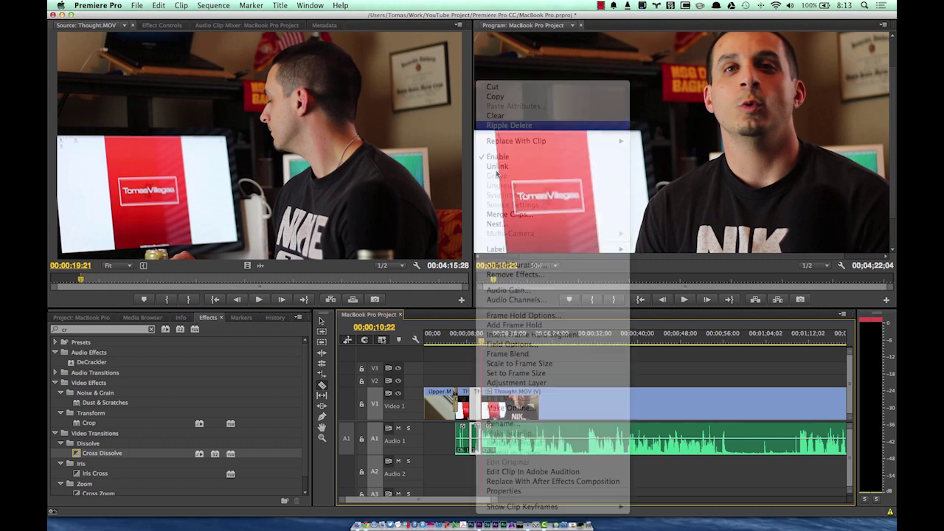
pyautogui.click(509, 125)
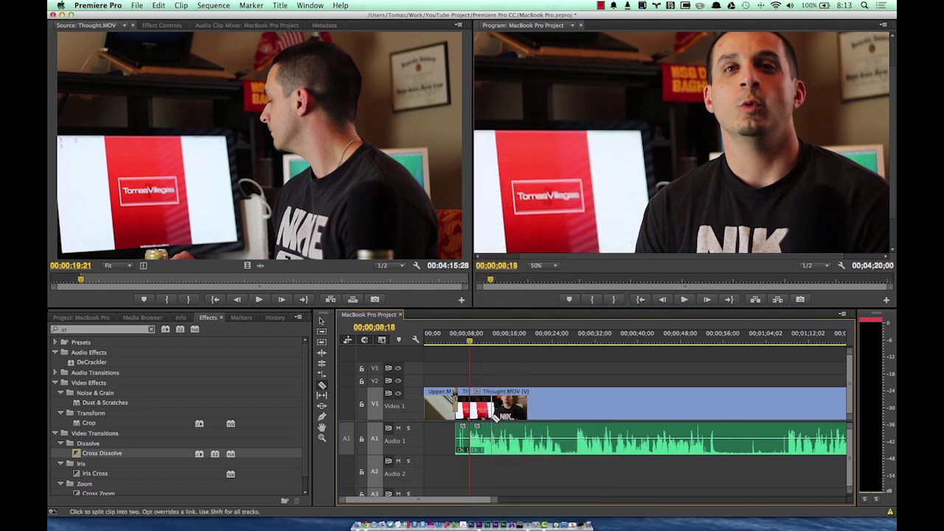
pyautogui.click(517, 451)
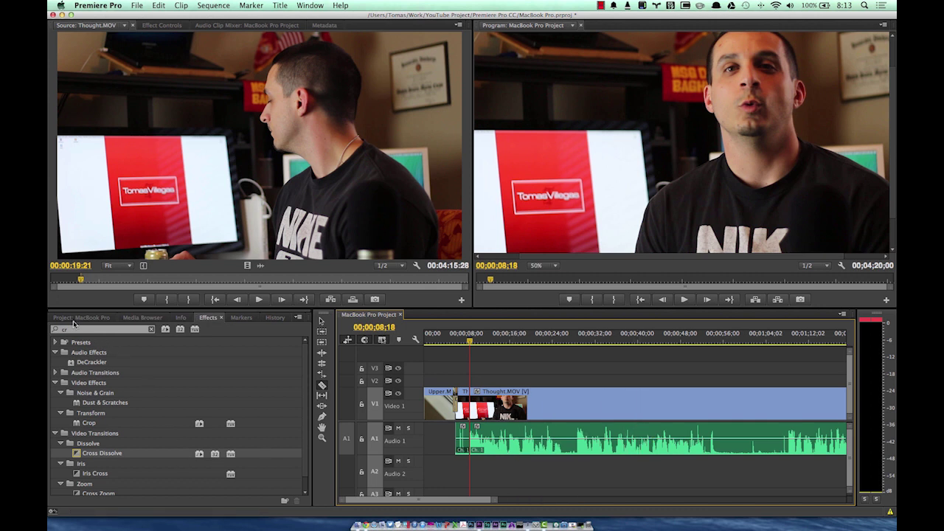
# Search Effects for 'dip', place Dip to Black on the new Thought.MOV edit, and play it back.
pyautogui.click(71, 330)
pyautogui.write('cr')
pyautogui.press('BackSpace')
pyautogui.press('BackSpace')
pyautogui.write('dip')
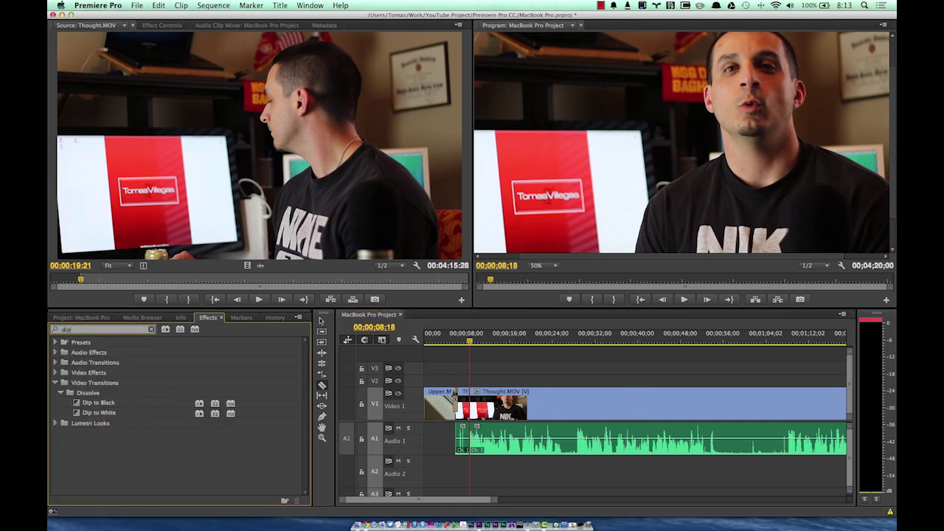
pyautogui.moveTo(98, 401); pyautogui.dragTo(472, 404)
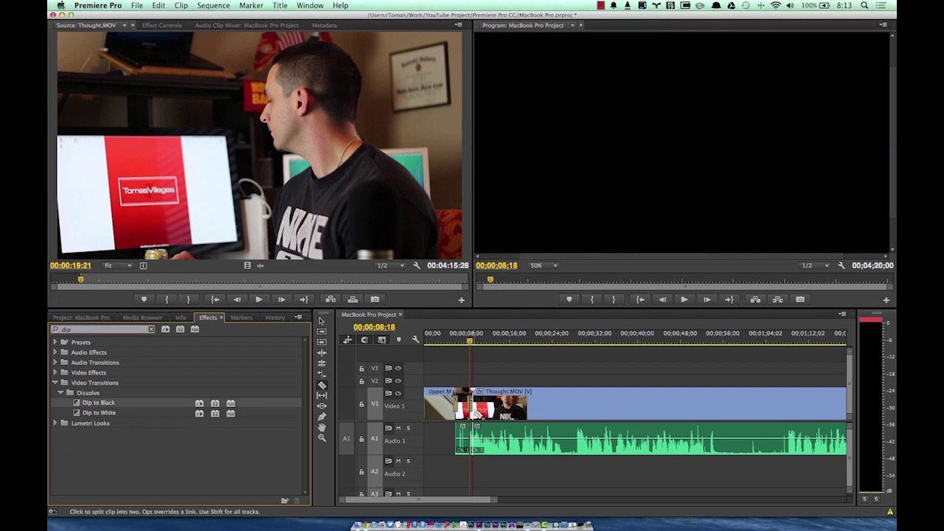
pyautogui.click(463, 335)
pyautogui.press('space')
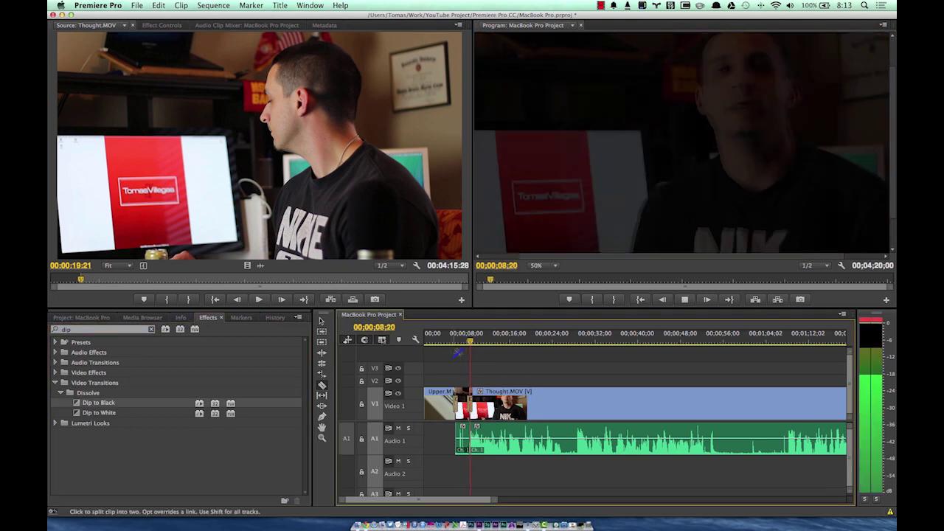
pyautogui.press('space')
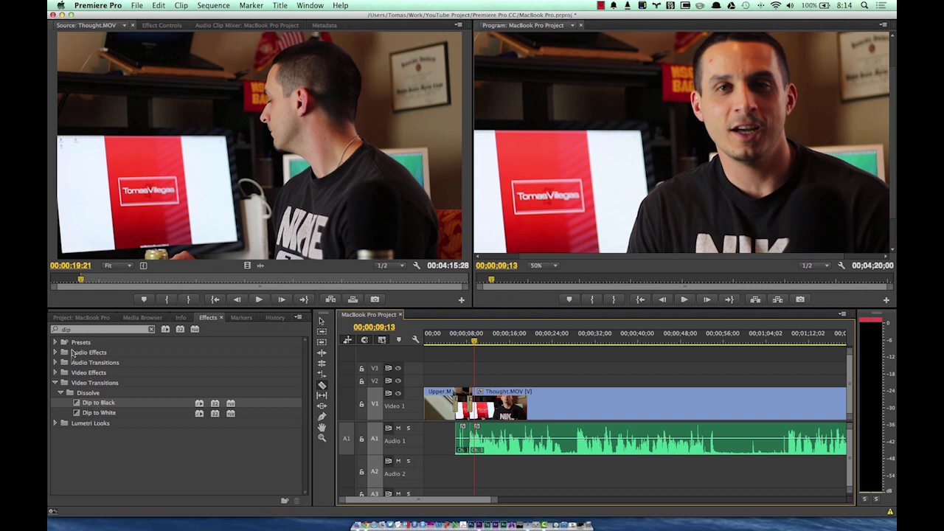
# Collapse the Video Transitions folder and select the Effects search text for replacement.
pyautogui.click(84, 459)
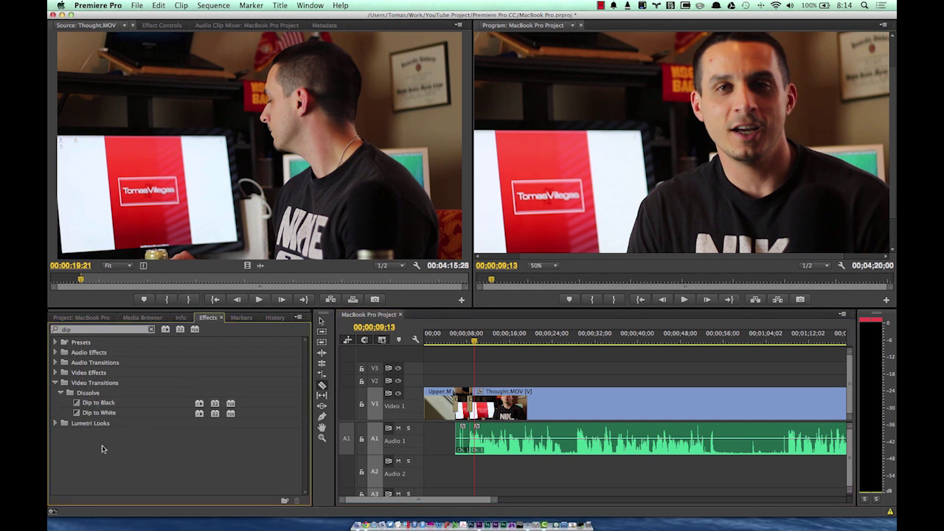
pyautogui.click(55, 383)
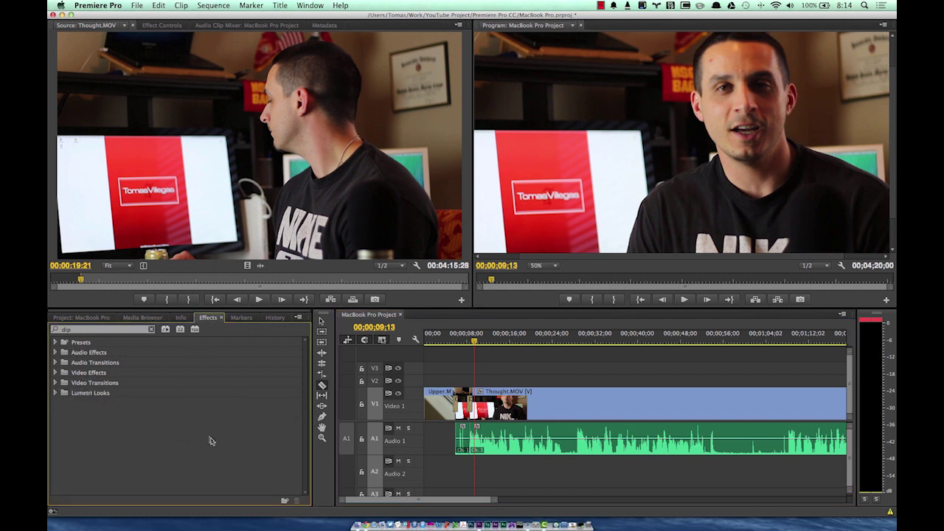
pyautogui.click(81, 329)
# Search Effects for 'color' and apply Three-Way Color Corrector to the Thought.MOV clip on V1.
pyautogui.write('color')
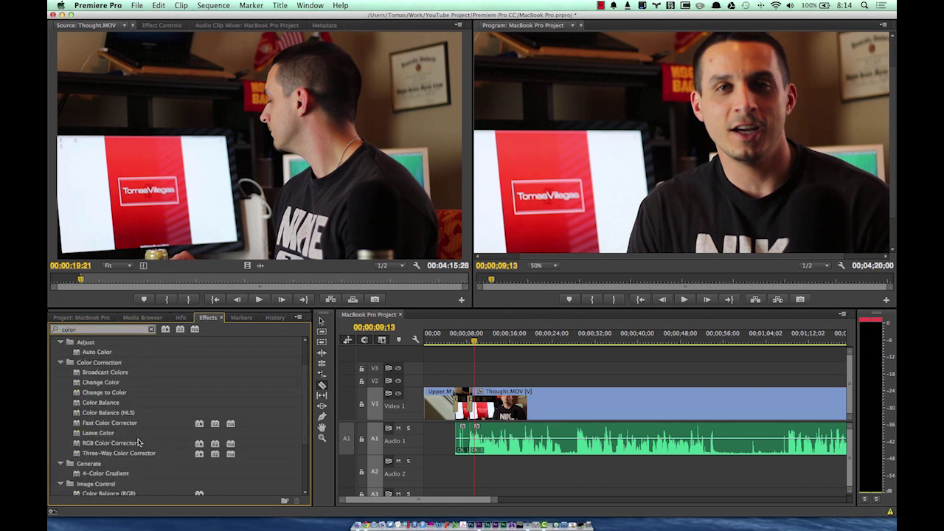
pyautogui.click(100, 424)
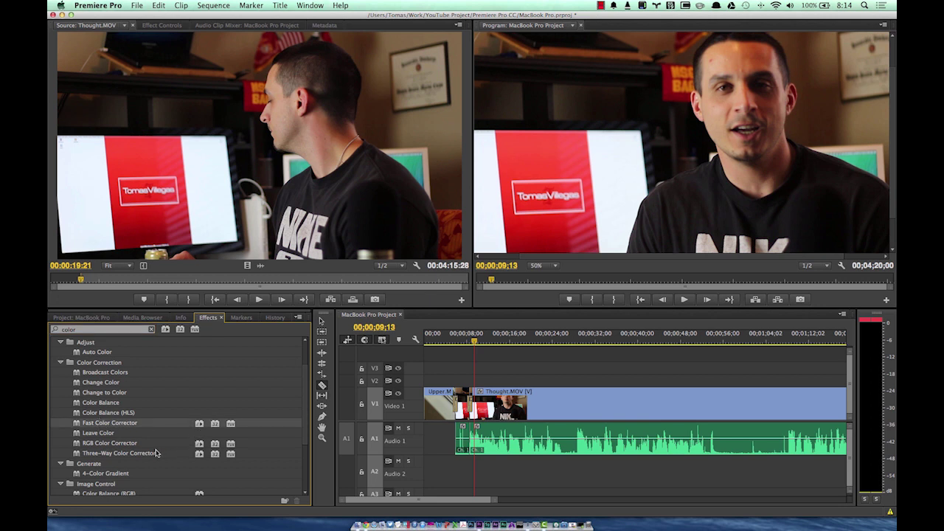
pyautogui.click(118, 453)
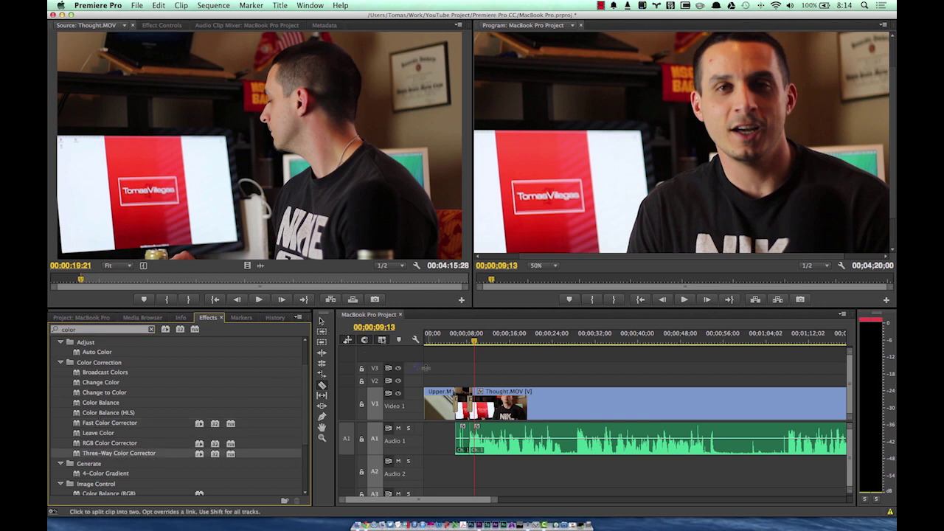
pyautogui.moveTo(103, 454); pyautogui.dragTo(461, 400)
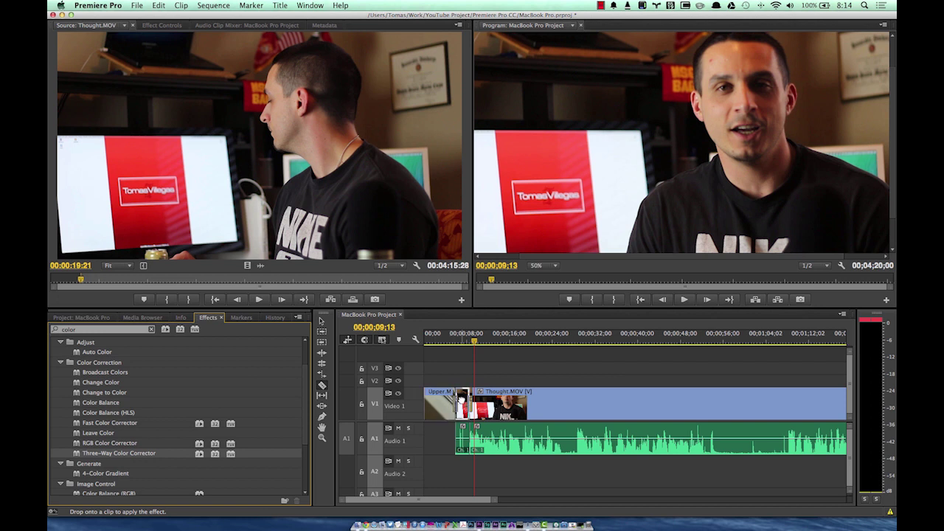
pyautogui.moveTo(460, 400); pyautogui.dragTo(461, 401)
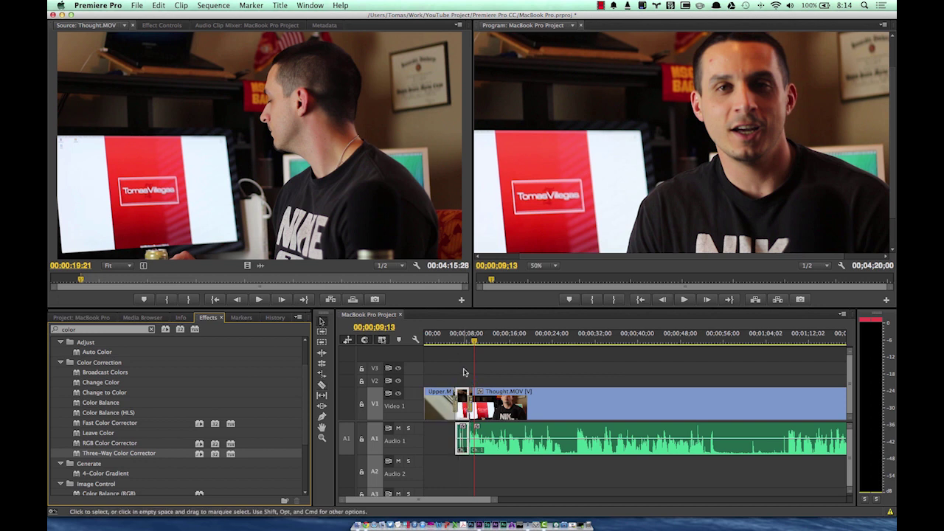
# Mark and select the short clip under the playhead, then undo the applied colour corrector.
pyautogui.press('Up')
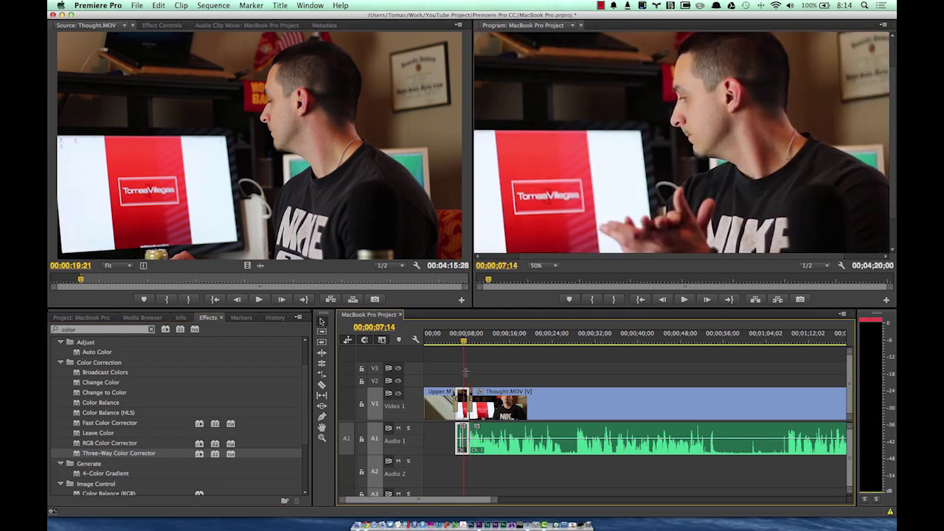
pyautogui.hscroll(3, 469, 377)
pyautogui.press('c')
pyautogui.press('v')
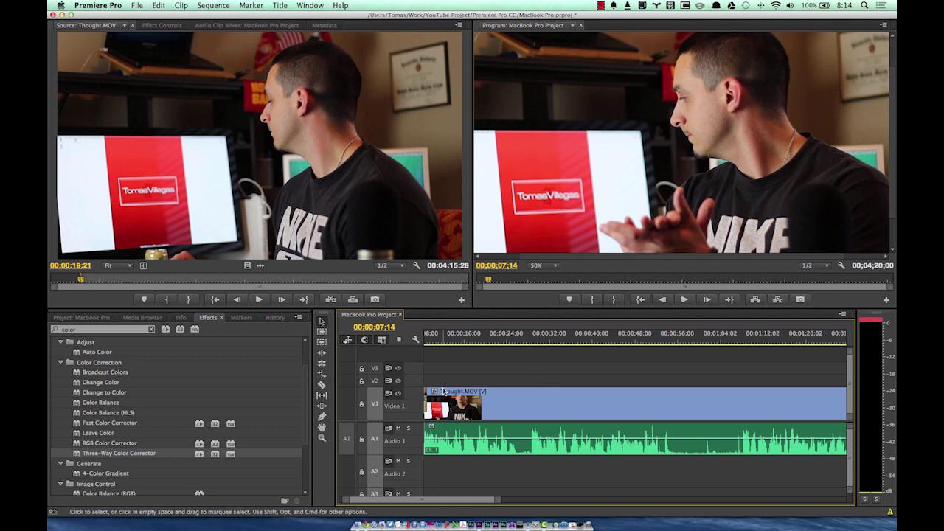
pyautogui.hscroll(-3, 498, 381)
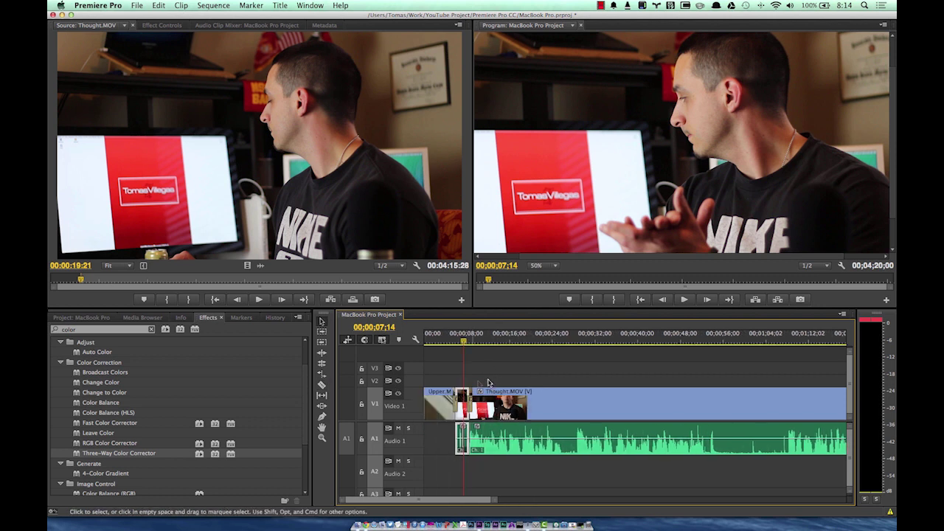
pyautogui.press('x')
pyautogui.press('c')
pyautogui.press('v')
pyautogui.hotkey('alt', 'x')
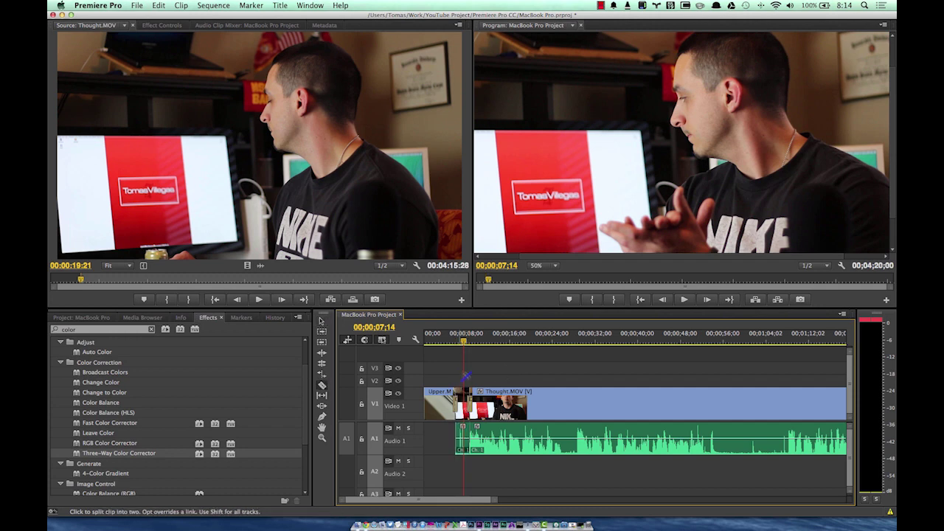
pyautogui.click(465, 396)
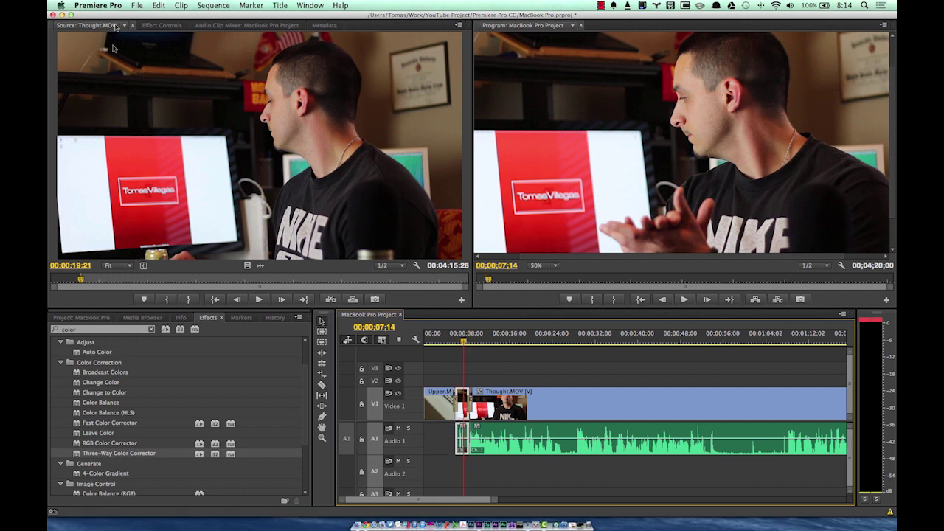
pyautogui.hotkey('shift', '5')
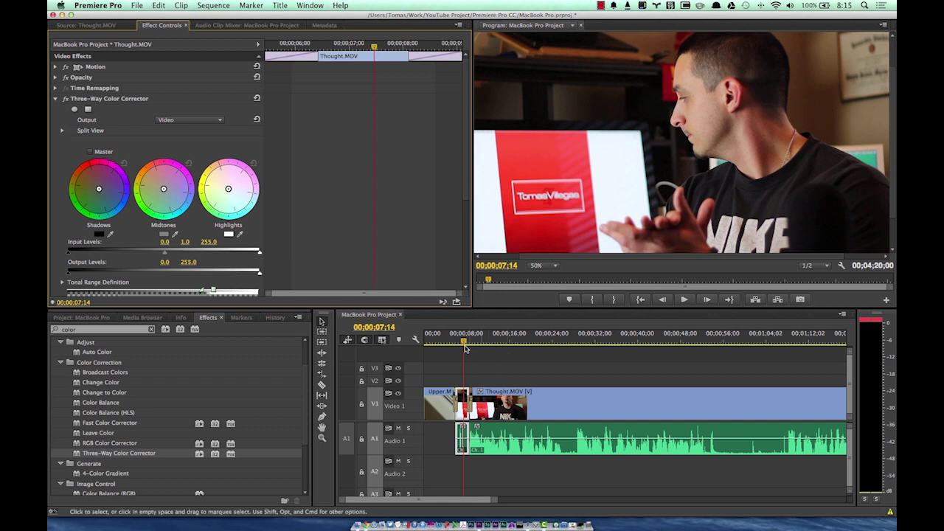
pyautogui.press('super+z')
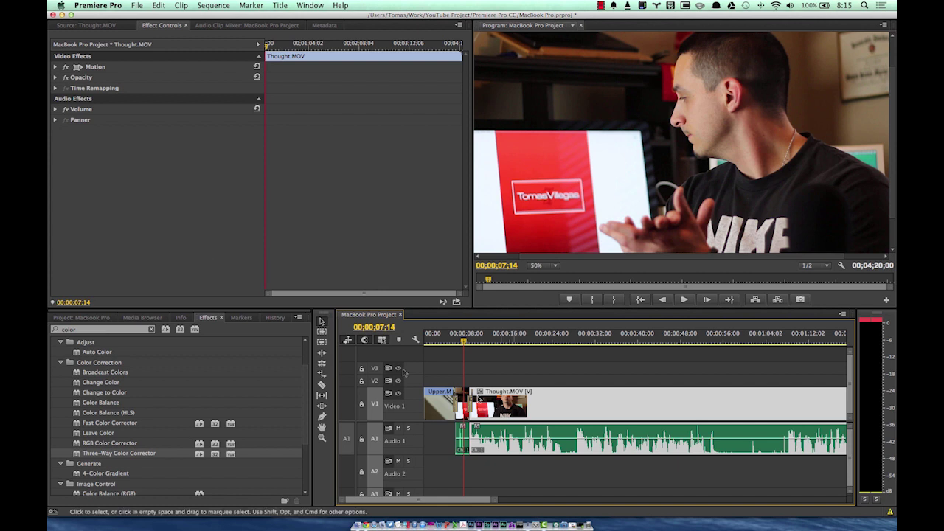
# Reapply Three-Way Color Corrector to Thought.MOV and set shadow and midtone balance with the eyedroppers.
pyautogui.moveTo(118, 453); pyautogui.dragTo(465, 399)
pyautogui.click(111, 233)
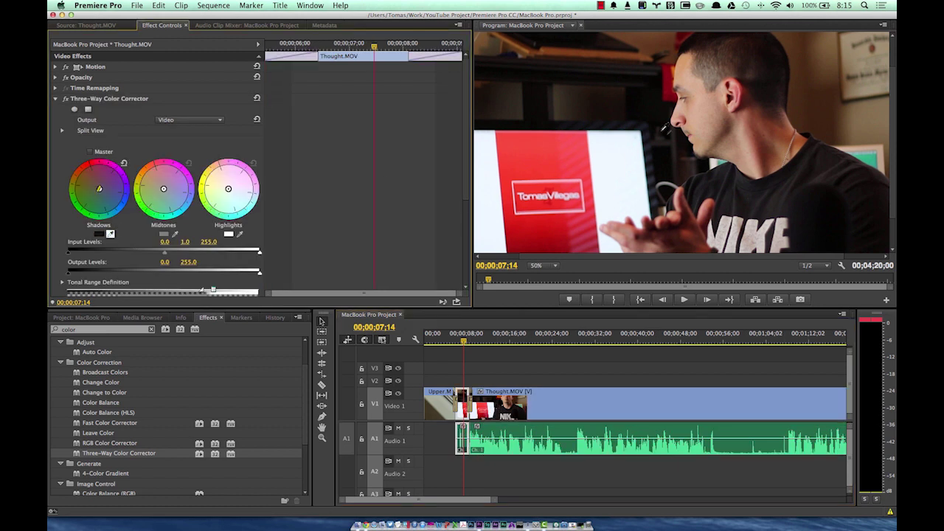
pyautogui.click(652, 99)
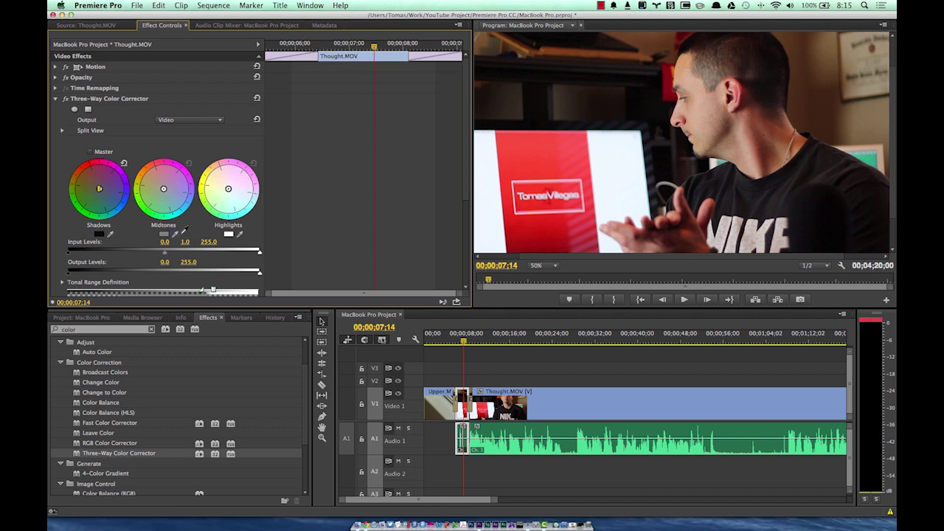
pyautogui.moveTo(727, 239)
pyautogui.mouseDown()
pyautogui.moveTo(758, 201)
pyautogui.moveTo(726, 236)
pyautogui.mouseUp()
# Set the Input Levels white point to 200 to brighten the highlights.
pyautogui.moveTo(259, 255); pyautogui.dragTo(222, 255)
pyautogui.click(208, 241)
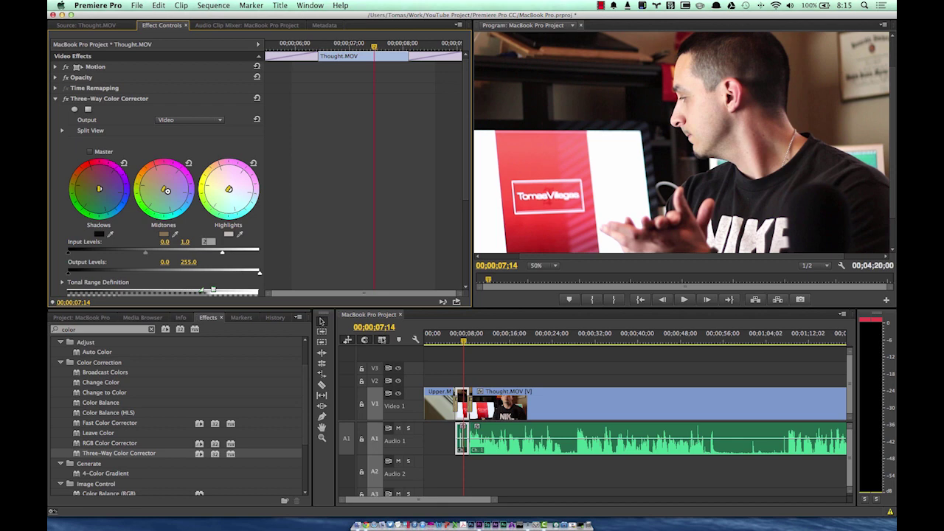
pyautogui.write('200')
pyautogui.press('Return')
# Raise Master Saturation to 125 and scrub the clip to preview the grade.
pyautogui.scroll(-5, 225, 256)
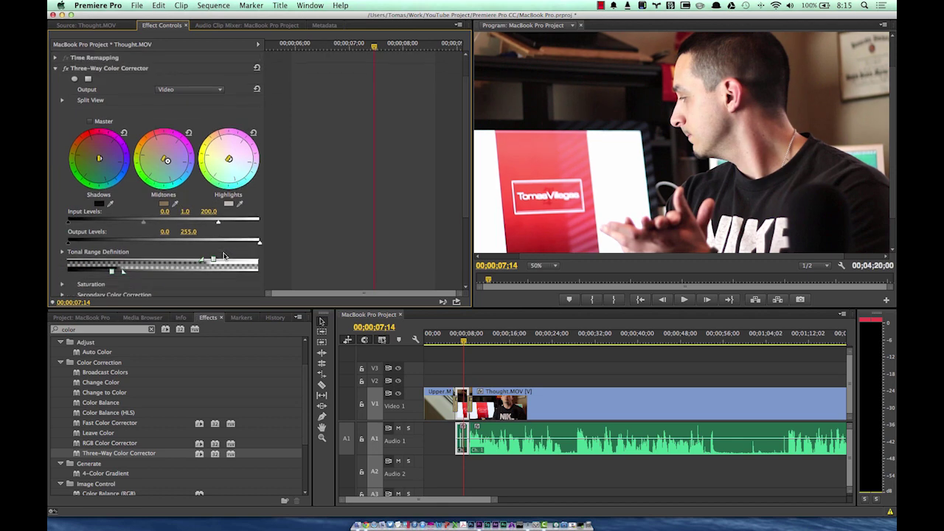
pyautogui.click(62, 244)
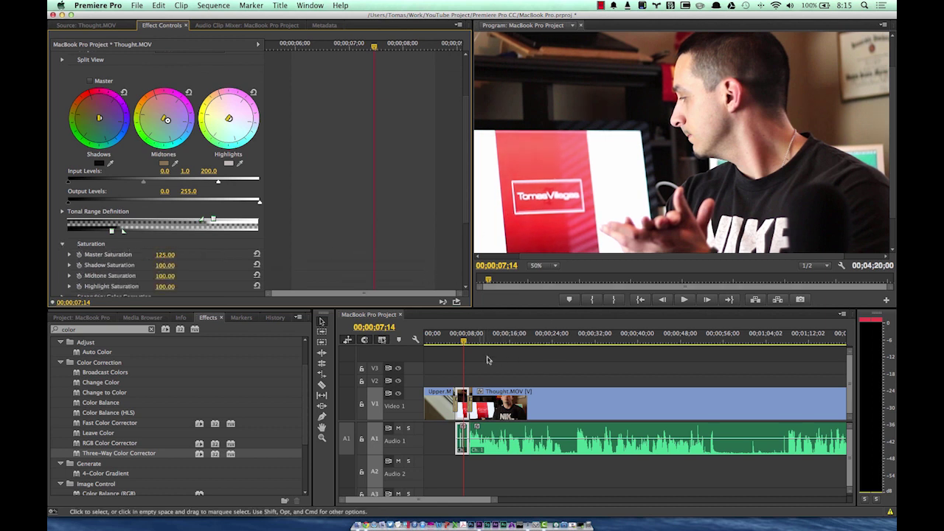
pyautogui.click(458, 343)
pyautogui.moveTo(459, 343); pyautogui.dragTo(480, 353)
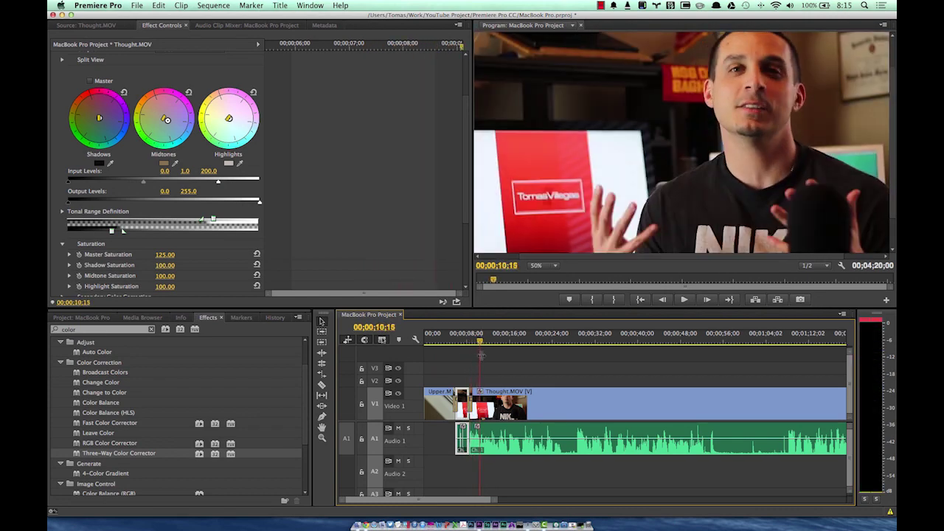
pyautogui.scroll(-2, 185, 228)
pyautogui.scroll(6, 184, 275)
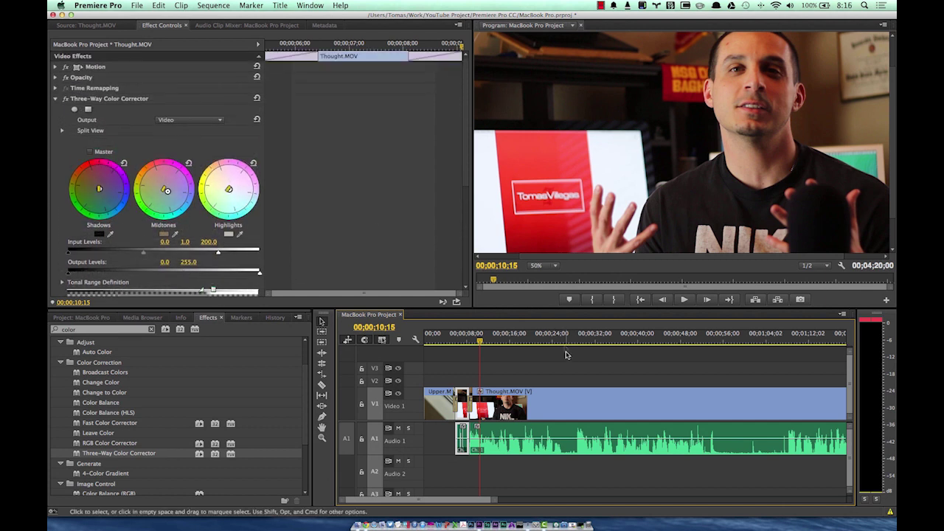
# Deselect the graded clip and adjust the timeline zoom to view the sequence.
pyautogui.click(522, 368)
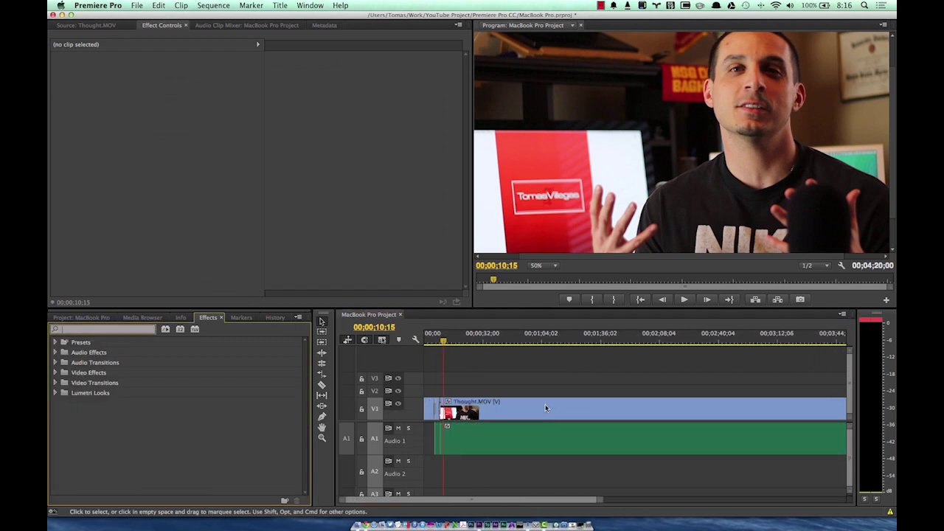
pyautogui.press('-')
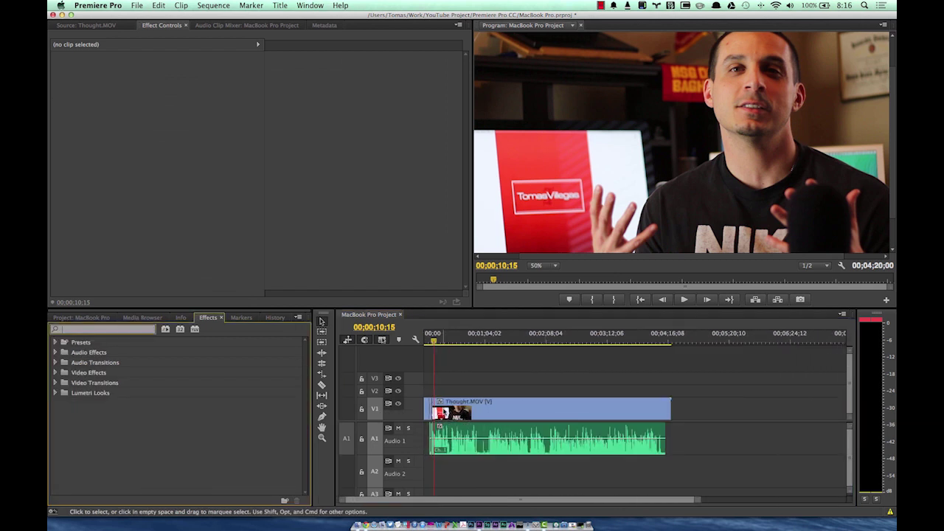
pyautogui.press('-')
pyautogui.press('-')
pyautogui.press('=')
pyautogui.press('=')
pyautogui.press('=')
pyautogui.press('=')
pyautogui.press('=')
pyautogui.press('=')
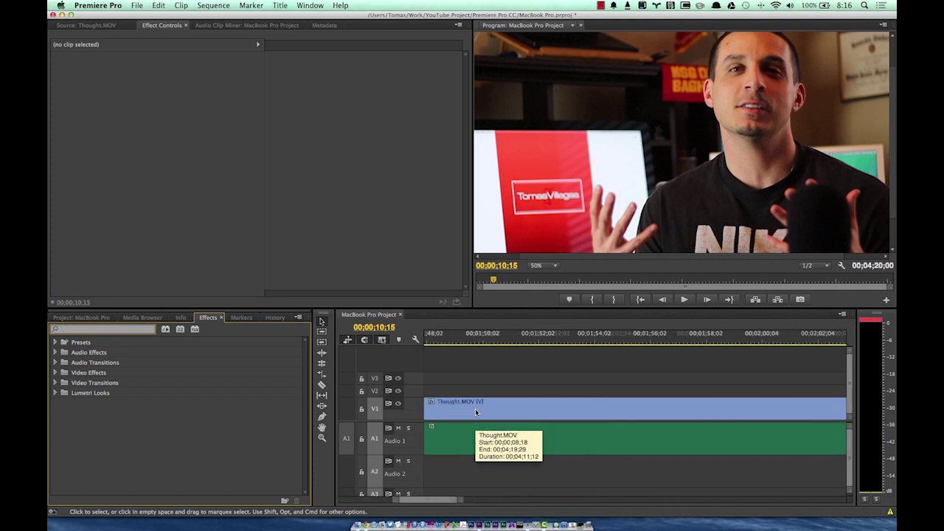
pyautogui.press('-')
pyautogui.press('-')
pyautogui.press('-')
pyautogui.press('-')
pyautogui.press('-')
pyautogui.press('-')
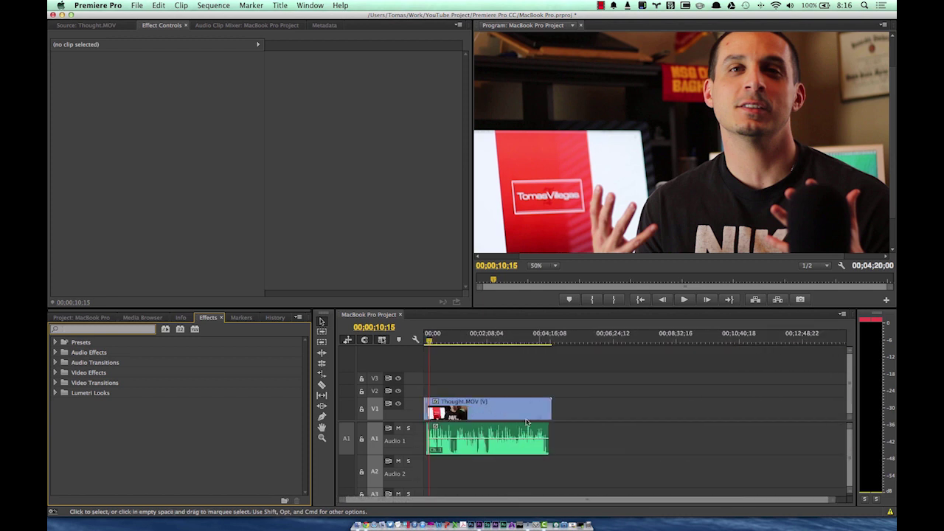
# Mark a 00:00:03:07 portion of Undside.MOV from _Video and drop its video only at V1's end.
pyautogui.click(74, 318)
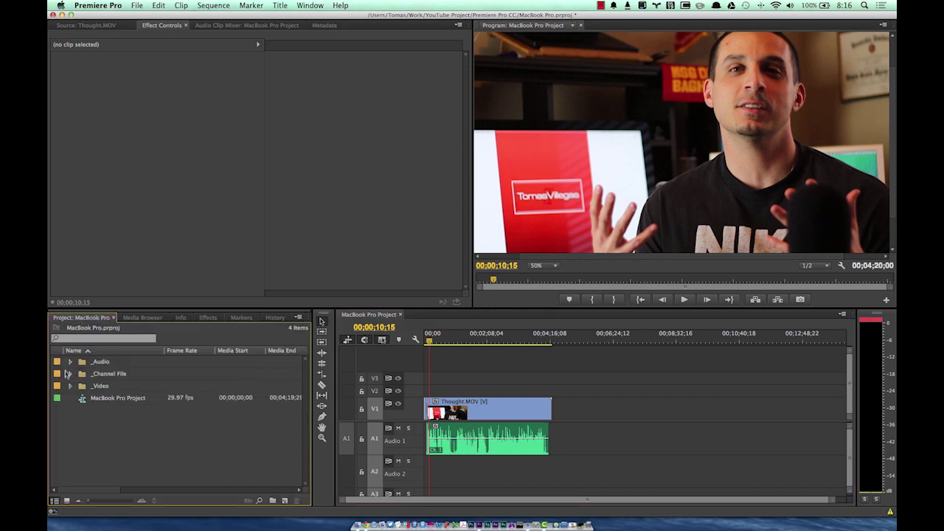
pyautogui.click(71, 387)
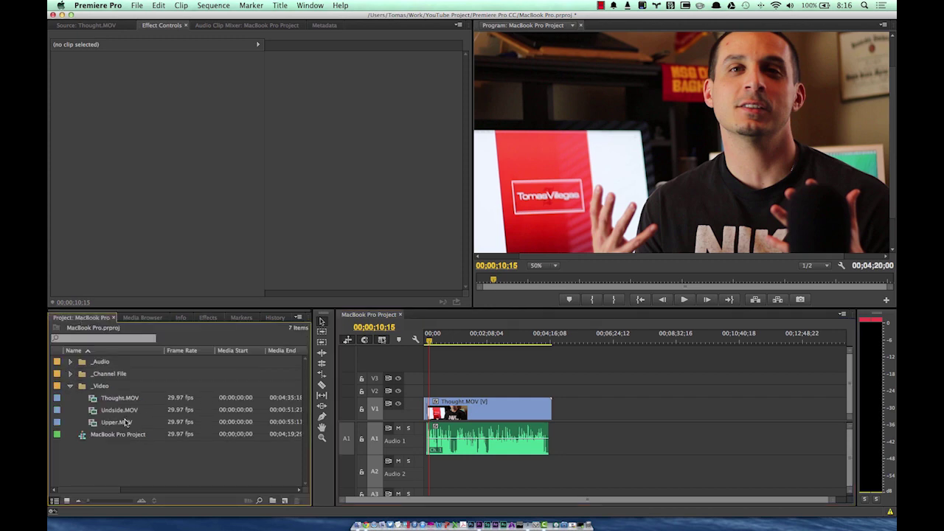
pyautogui.doubleClick(118, 410)
pyautogui.moveTo(399, 282)
pyautogui.mouseDown()
pyautogui.moveTo(429, 287)
pyautogui.moveTo(412, 286)
pyautogui.mouseUp()
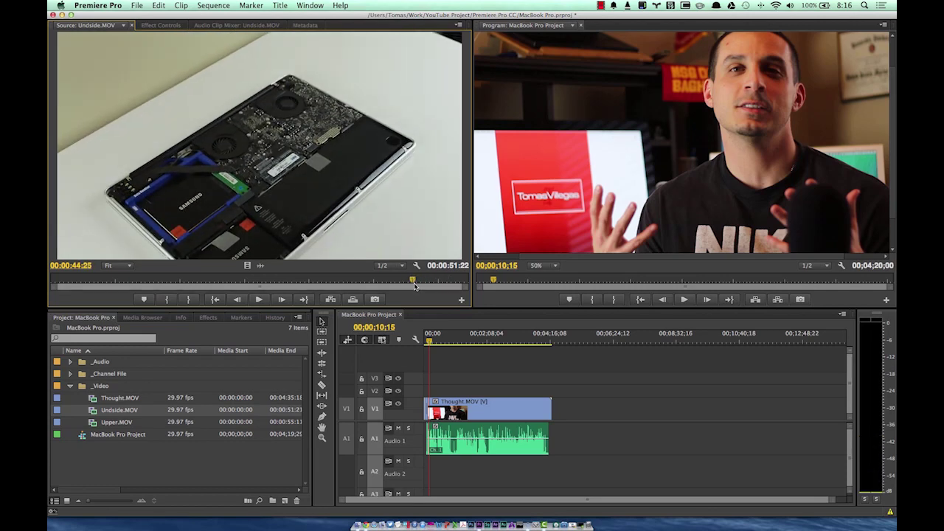
pyautogui.click(168, 302)
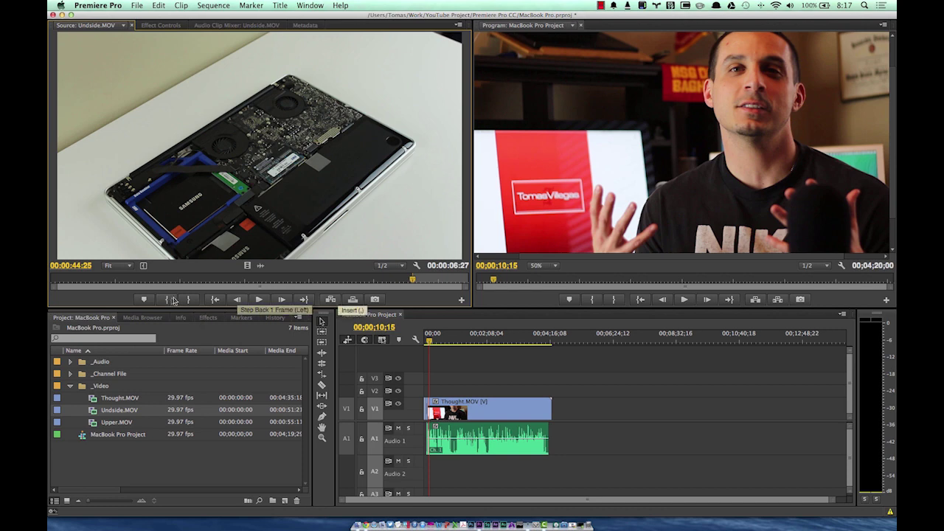
pyautogui.moveTo(414, 281); pyautogui.dragTo(439, 286)
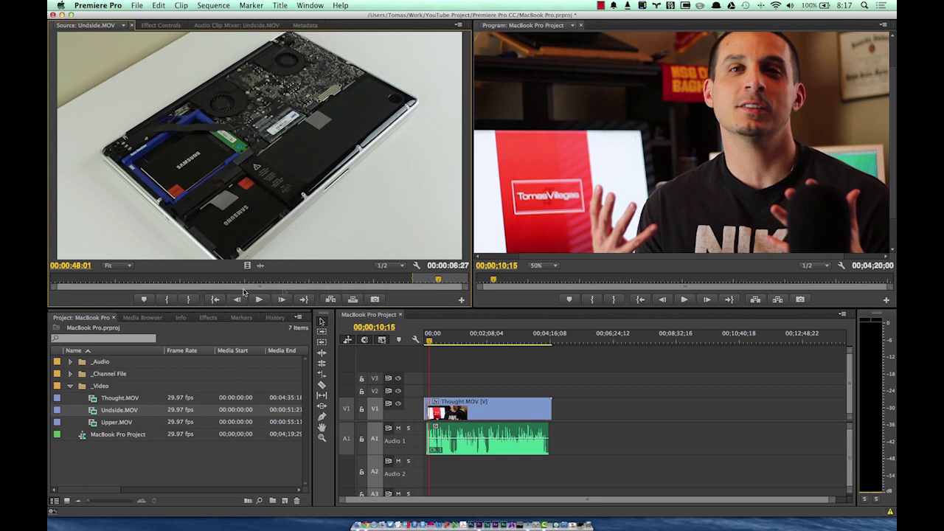
pyautogui.click(188, 298)
pyautogui.moveTo(260, 267); pyautogui.dragTo(561, 417)
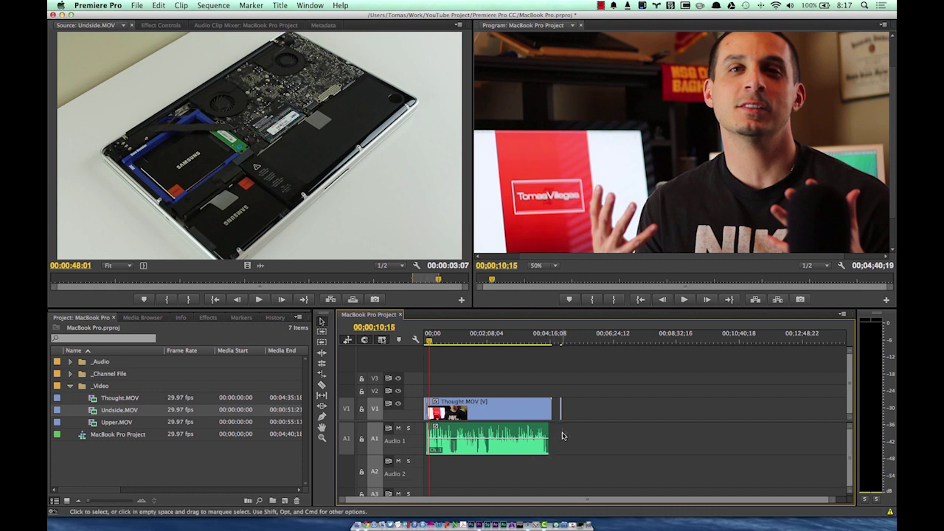
pyautogui.scroll(5, 563, 424)
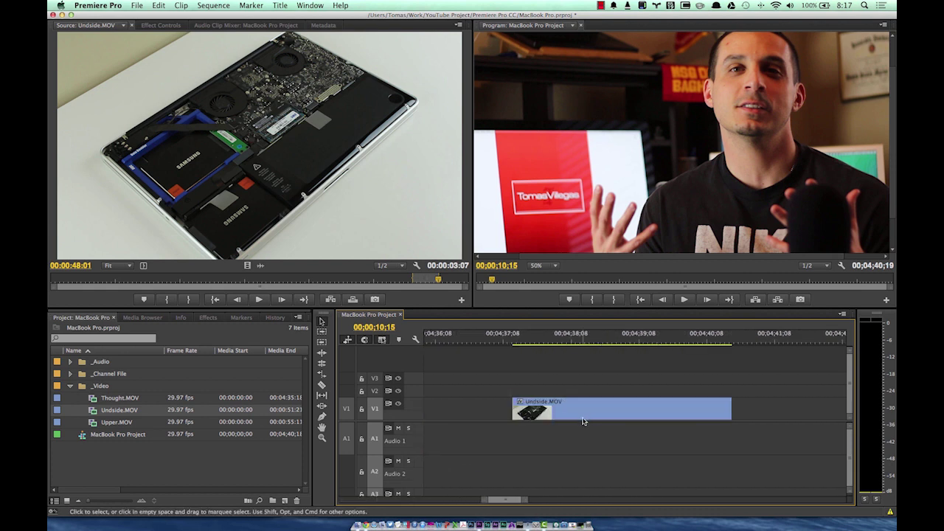
# Apply Warp Stabilizer, found by searching 'war', to Undside.MOV and show its settings in Effect Controls.
pyautogui.click(70, 386)
pyautogui.click(207, 318)
pyautogui.click(91, 332)
pyautogui.write('war')
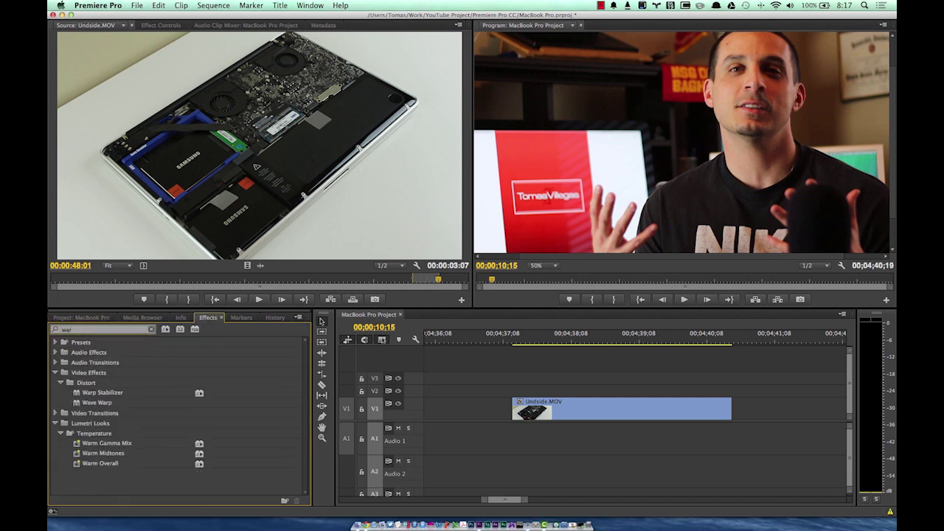
pyautogui.moveTo(93, 393); pyautogui.dragTo(561, 408)
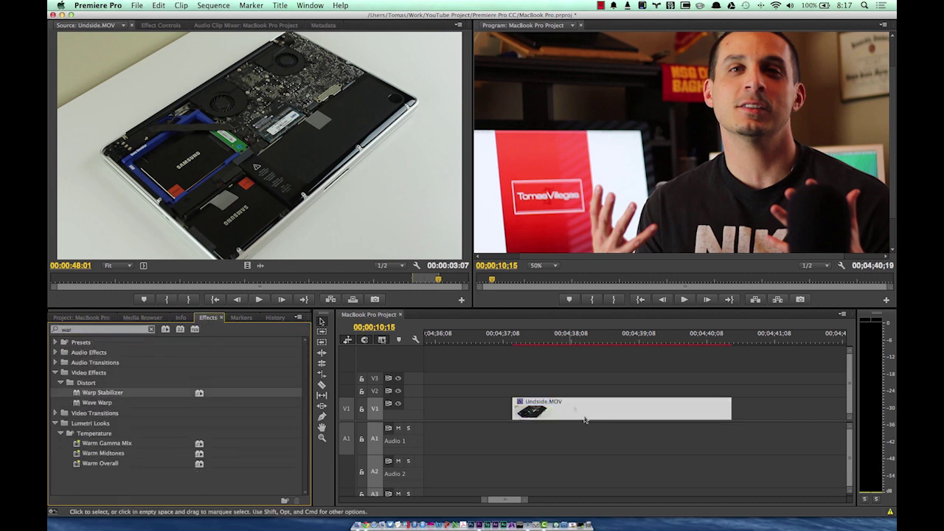
pyautogui.click(549, 336)
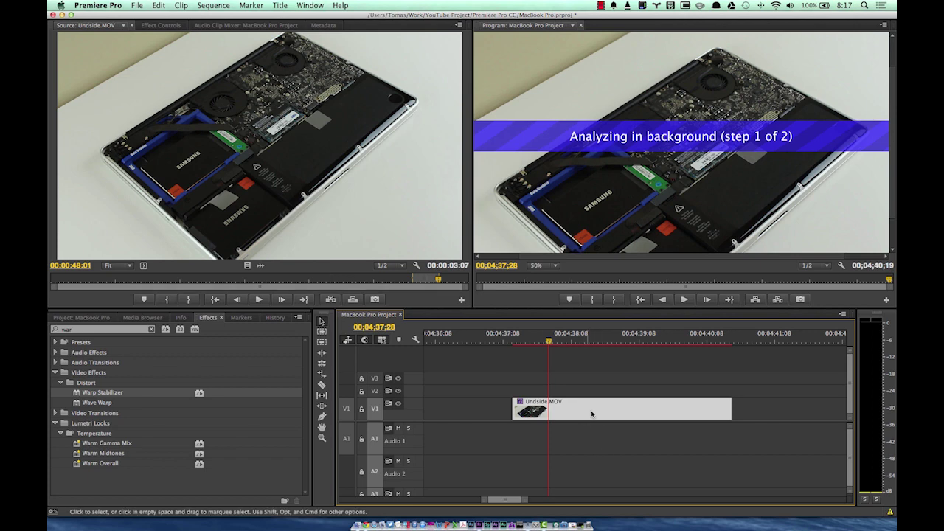
pyautogui.click(160, 25)
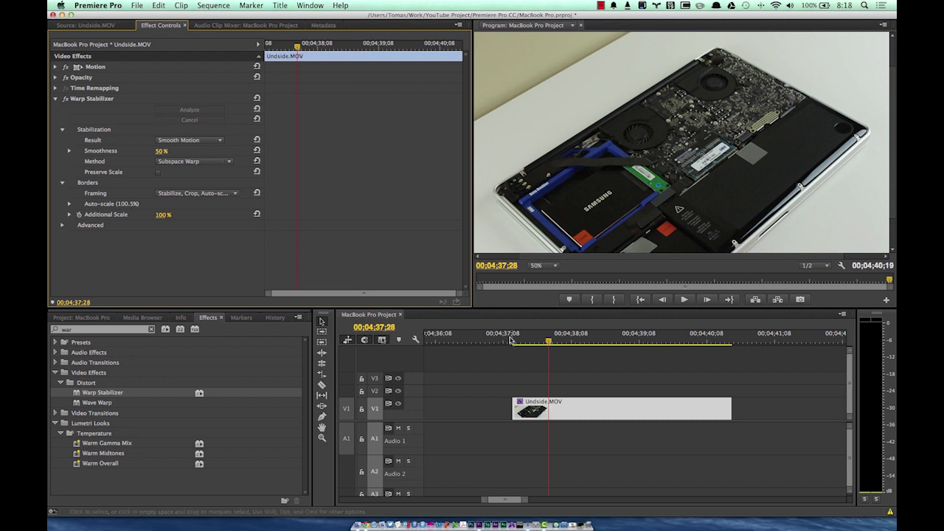
# Play the stabilized shot, keep Smooth Motion and Subspace Warp, and zoom in on the cut.
pyautogui.click(493, 366)
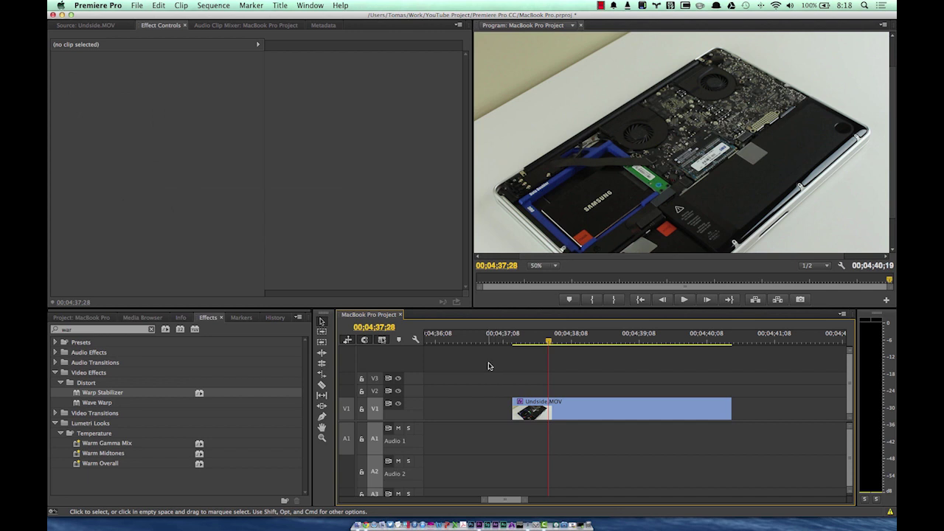
pyautogui.press('space')
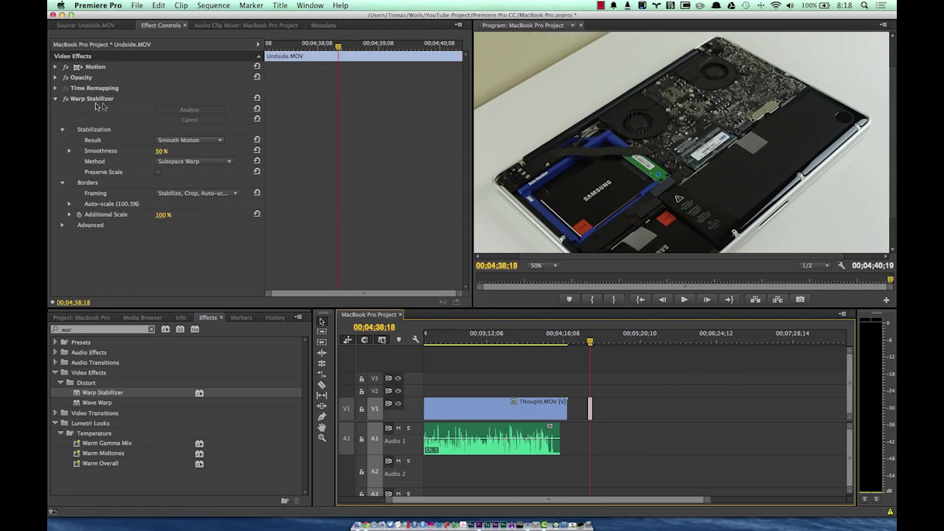
pyautogui.click(200, 143)
pyautogui.click(196, 148)
pyautogui.click(193, 161)
pyautogui.click(194, 161)
pyautogui.click(194, 161)
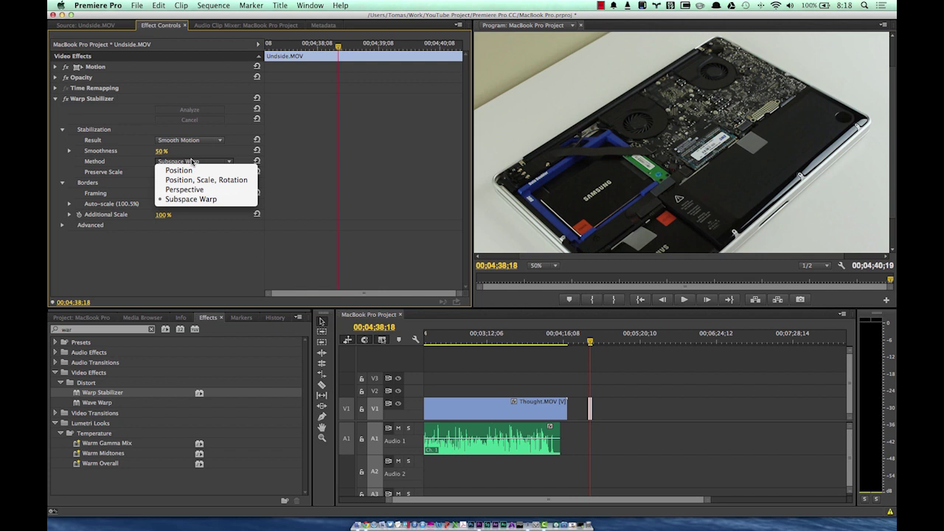
pyautogui.click(190, 165)
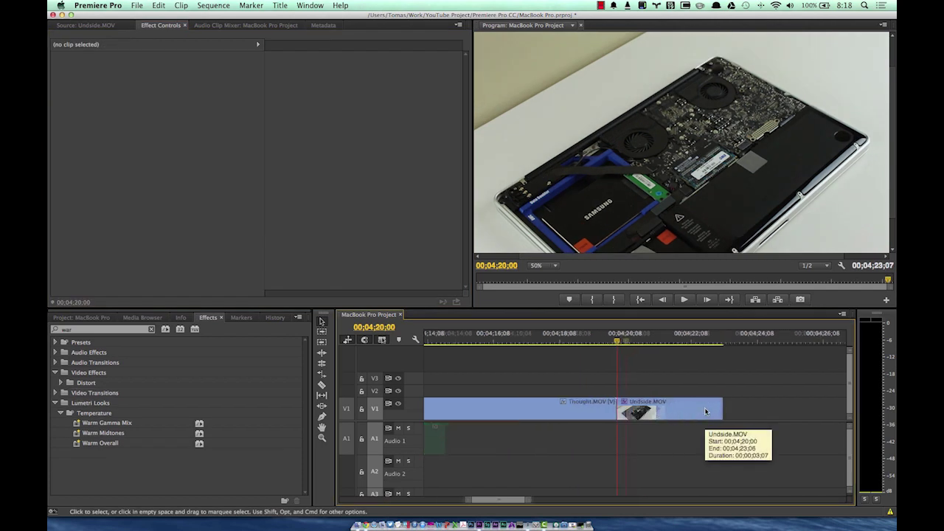
pyautogui.press('=')
pyautogui.press('=')
pyautogui.press('=')
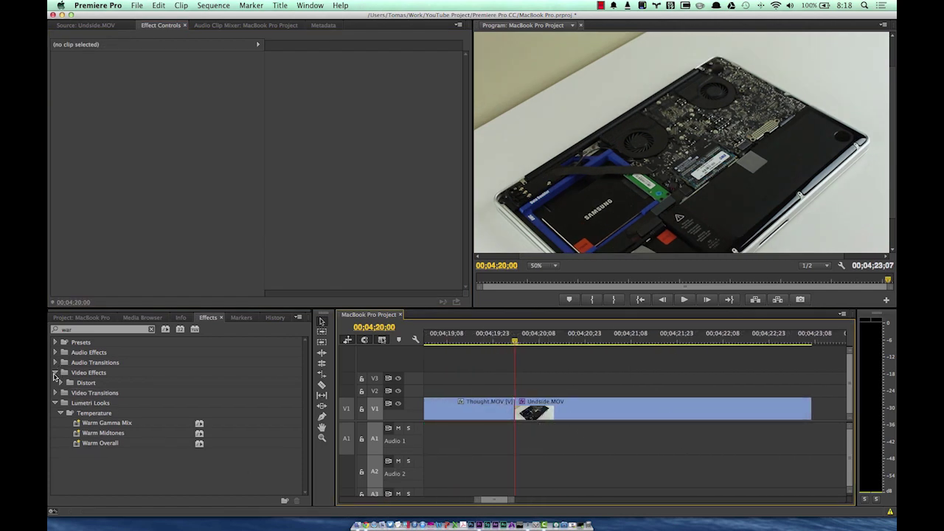
# Search Effects for 'cro' and drop Cross Dissolve on the Thought.MOV/Undside.MOV edit point.
pyautogui.click(81, 317)
pyautogui.click(208, 317)
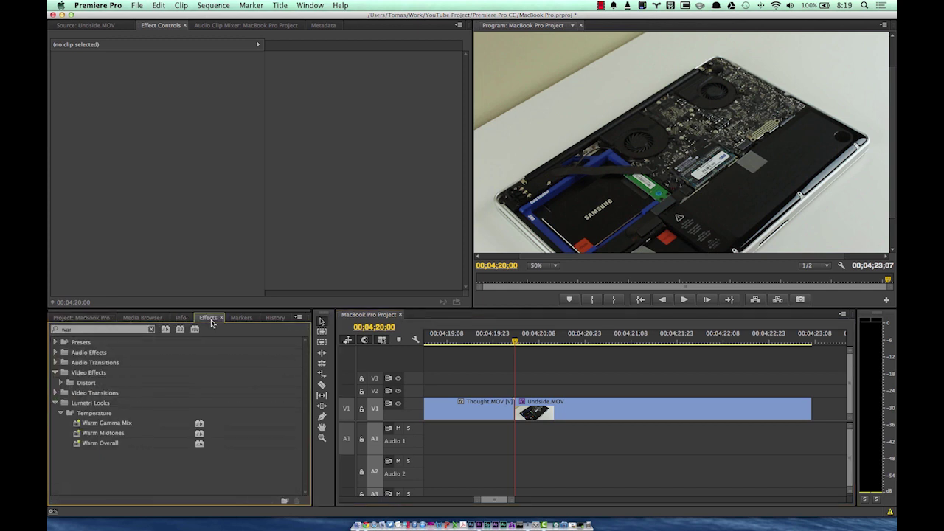
pyautogui.doubleClick(89, 331)
pyautogui.write('cro')
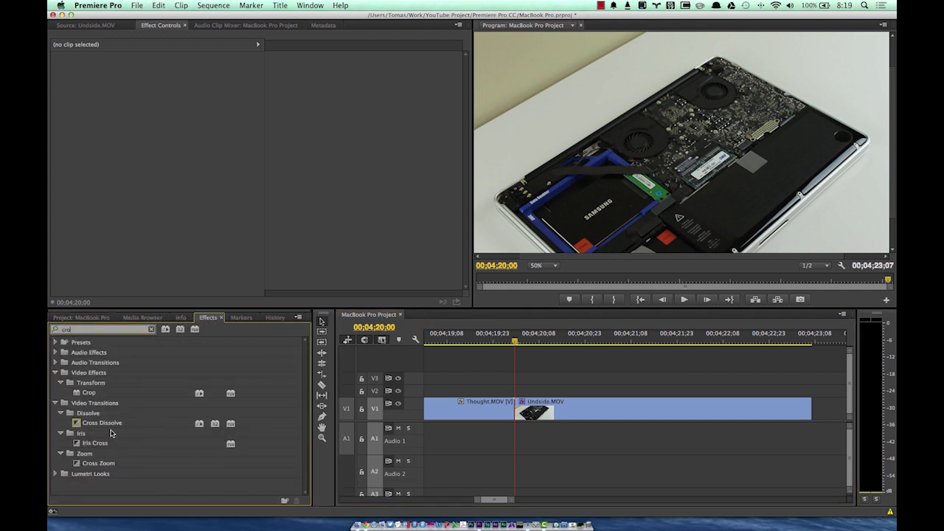
pyautogui.moveTo(103, 423); pyautogui.dragTo(519, 415)
pyautogui.hscroll(-2, 664, 407)
pyautogui.click(670, 407)
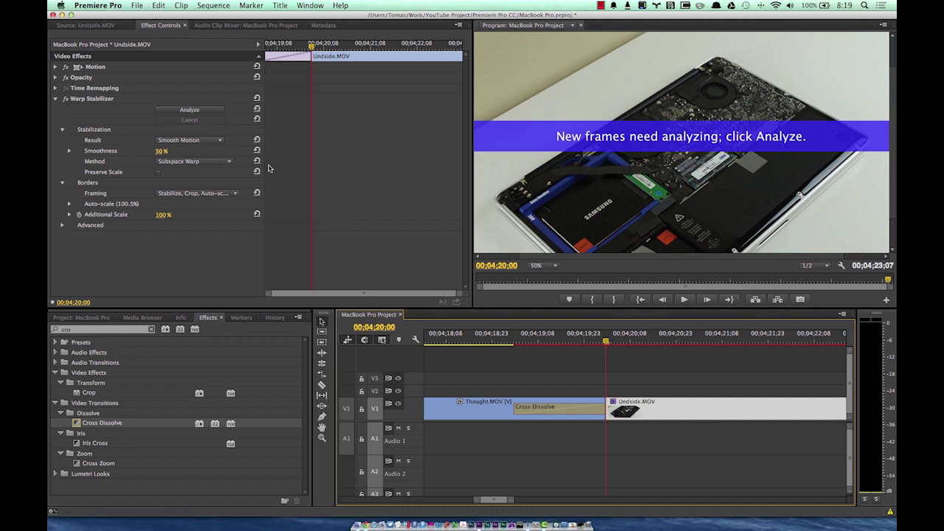
# Re-analyze Undside.MOV's Warp Stabilizer, which updates auto-scale to 100.6%.
pyautogui.click(491, 427)
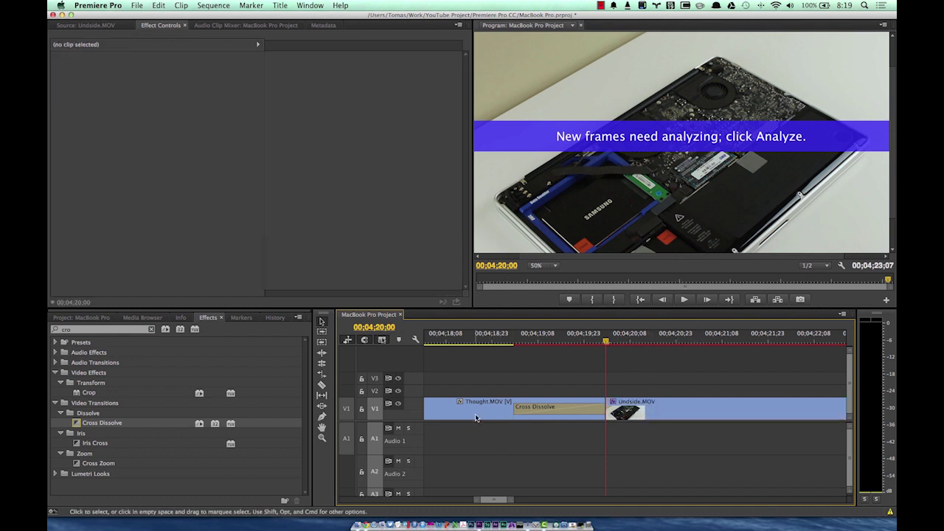
pyautogui.click(478, 415)
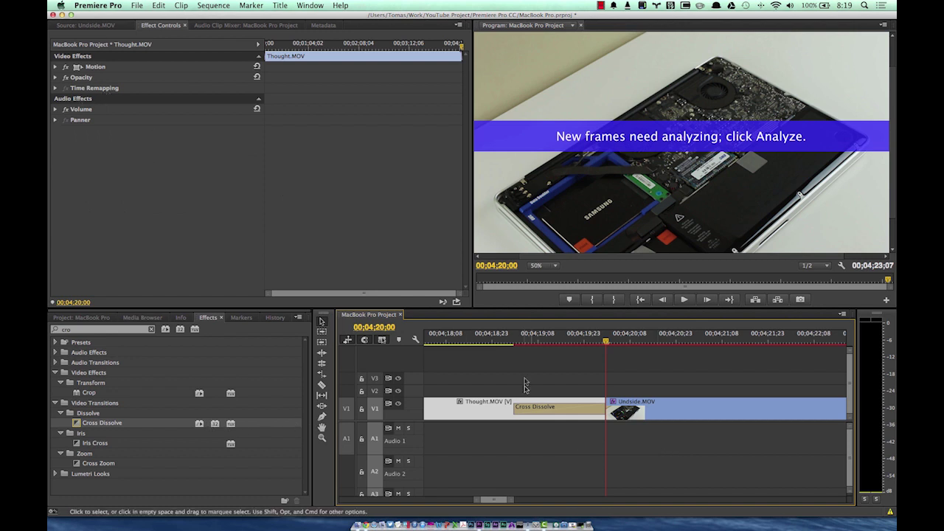
pyautogui.click(689, 412)
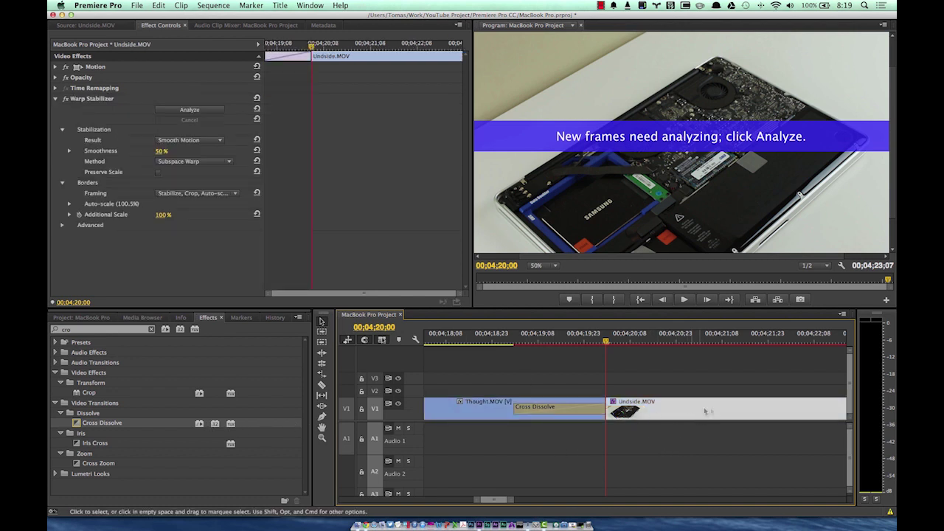
pyautogui.scroll(-1, 698, 412)
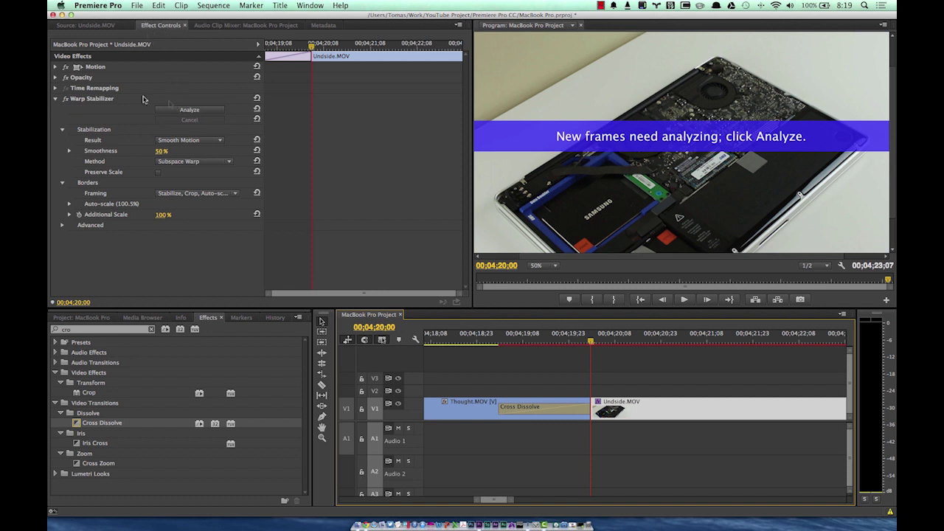
pyautogui.click(56, 99)
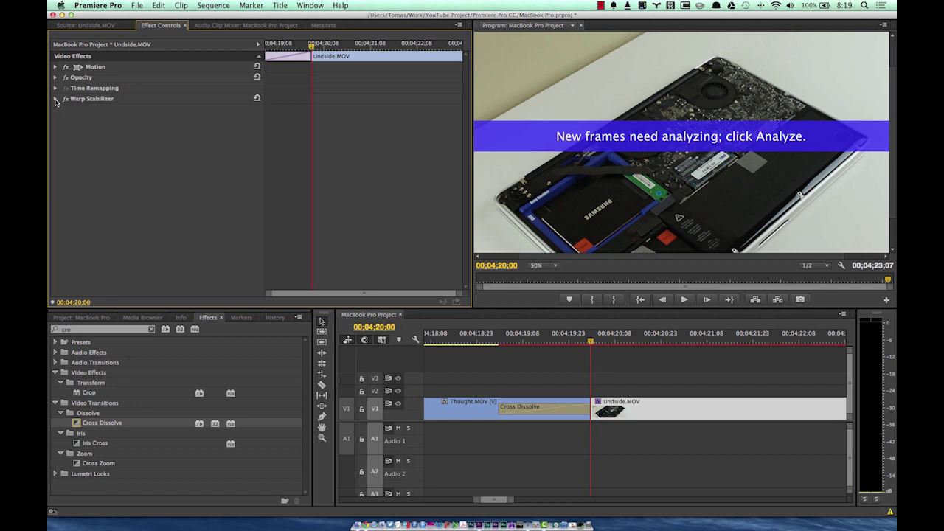
pyautogui.click(56, 99)
pyautogui.click(189, 109)
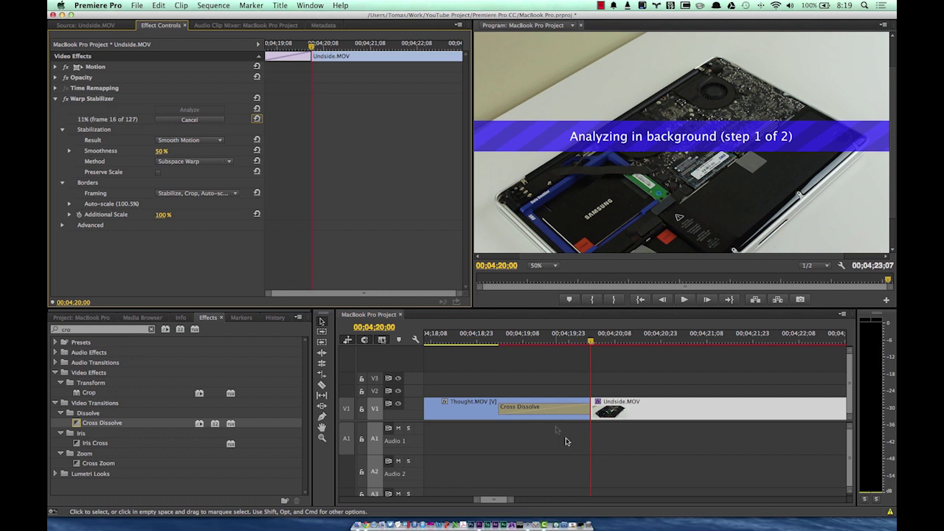
pyautogui.scroll(-2, 653, 443)
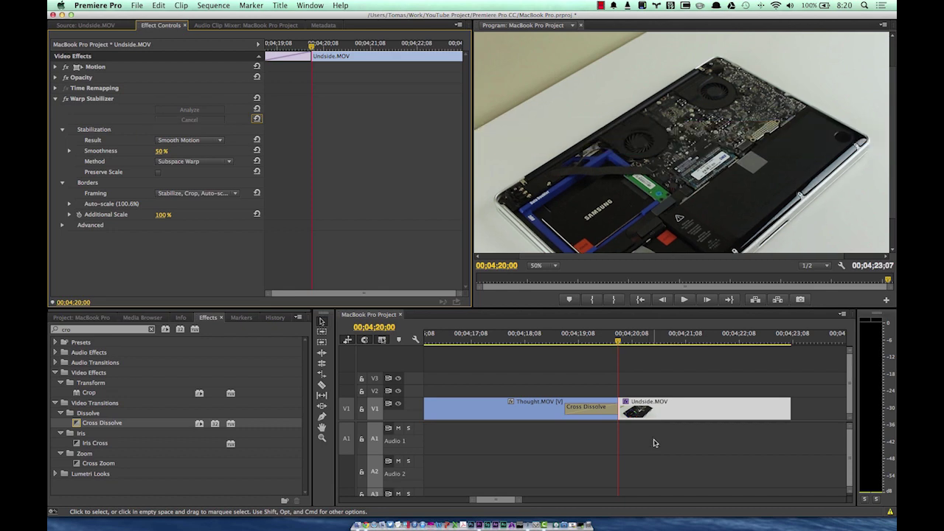
# Play and scrub back across the Cross Dissolve into the stabilized Undside.MOV shot.
pyautogui.press('space')
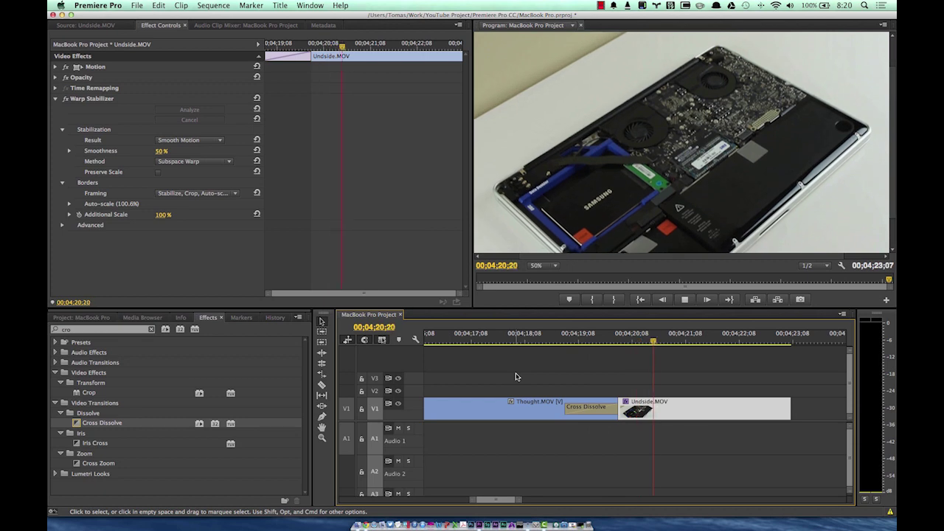
pyautogui.click(653, 343)
pyautogui.moveTo(652, 343); pyautogui.dragTo(491, 342)
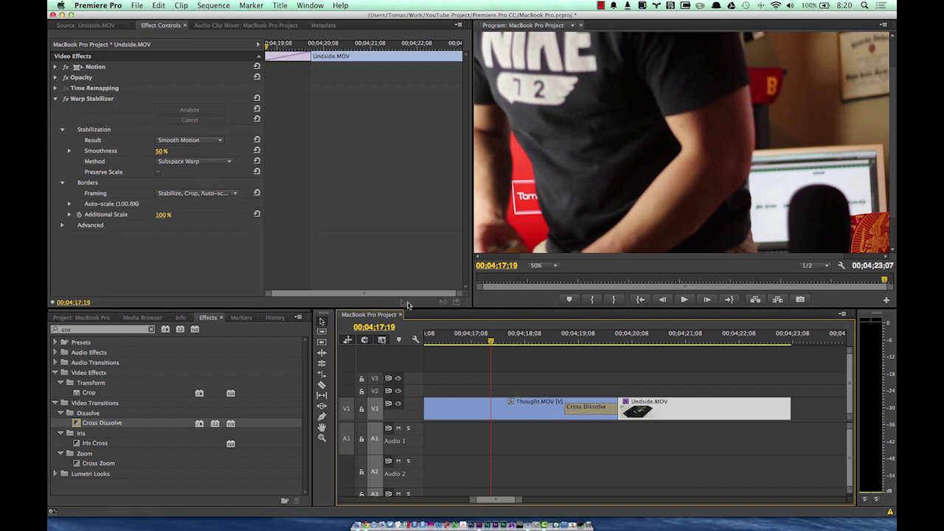
pyautogui.press('space')
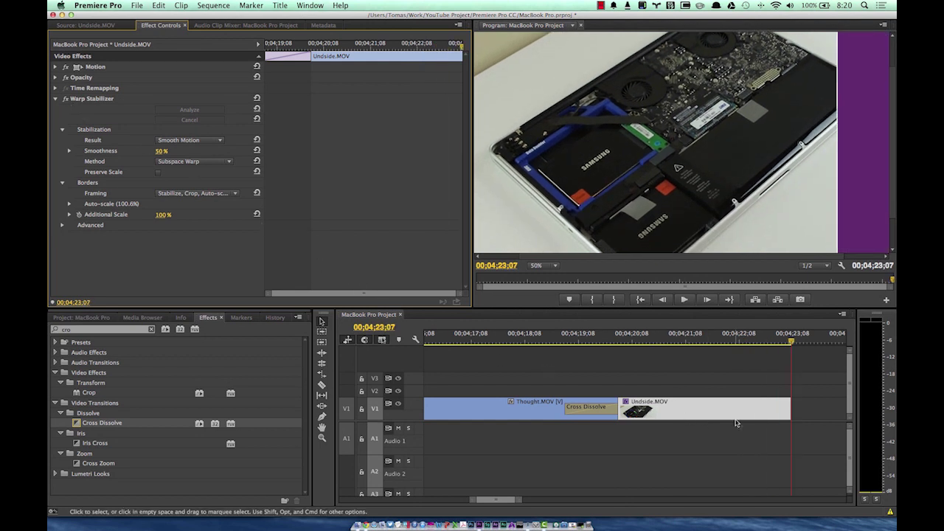
# Zoom the timeline out to show the whole sequence and deselect the clip.
pyautogui.press('super+z')
pyautogui.press('-')
pyautogui.press('-')
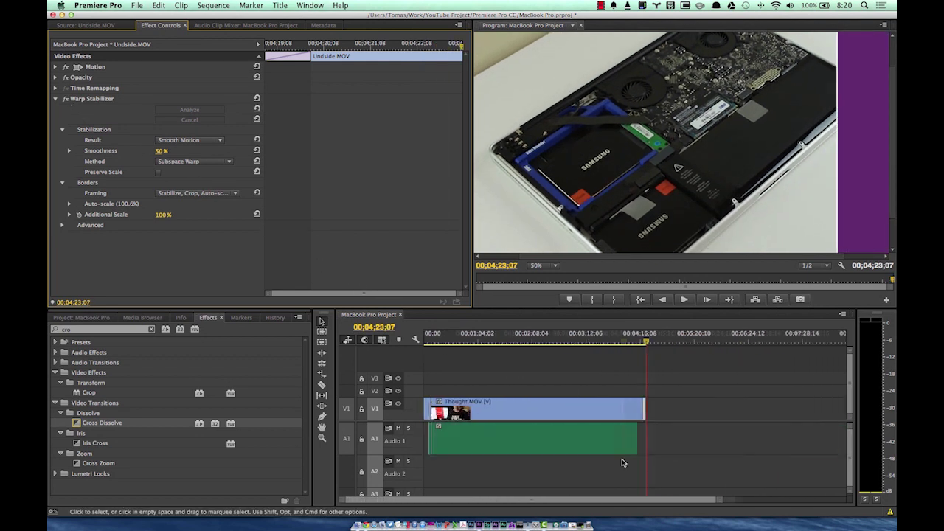
pyautogui.press('-')
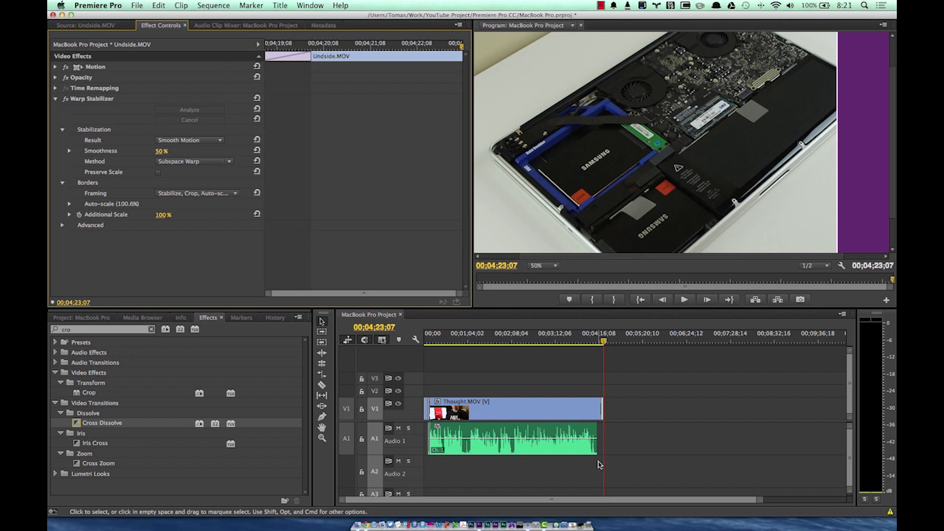
pyautogui.click(491, 363)
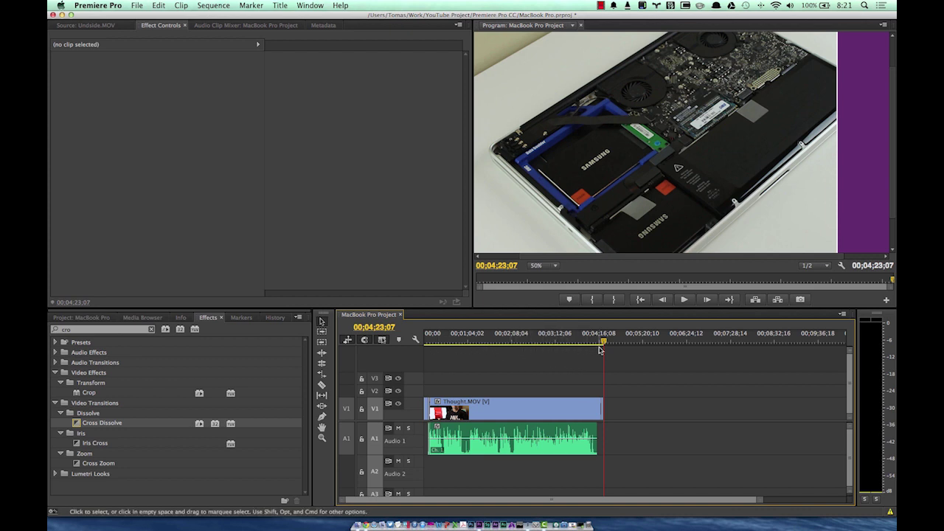
pyautogui.click(546, 343)
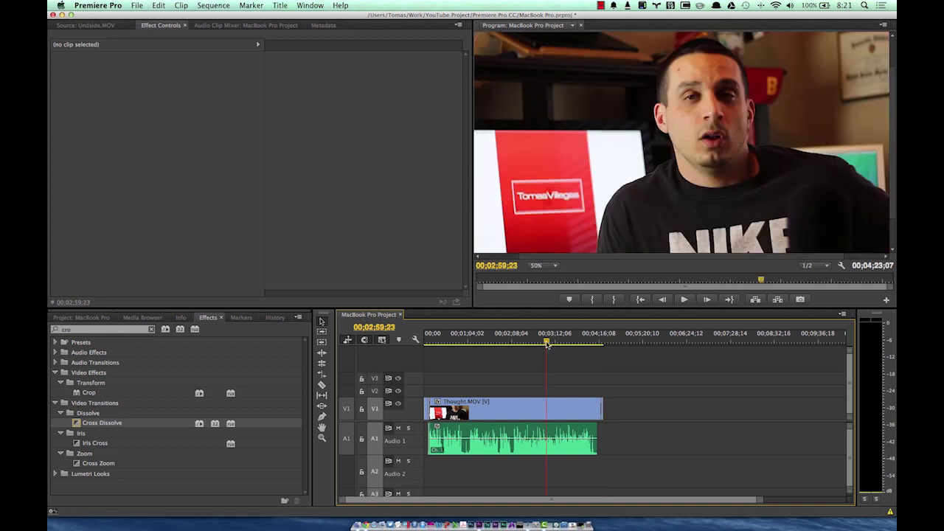
pyautogui.moveTo(546, 343)
pyautogui.mouseDown()
pyautogui.moveTo(464, 343)
pyautogui.moveTo(535, 343)
pyautogui.mouseUp()
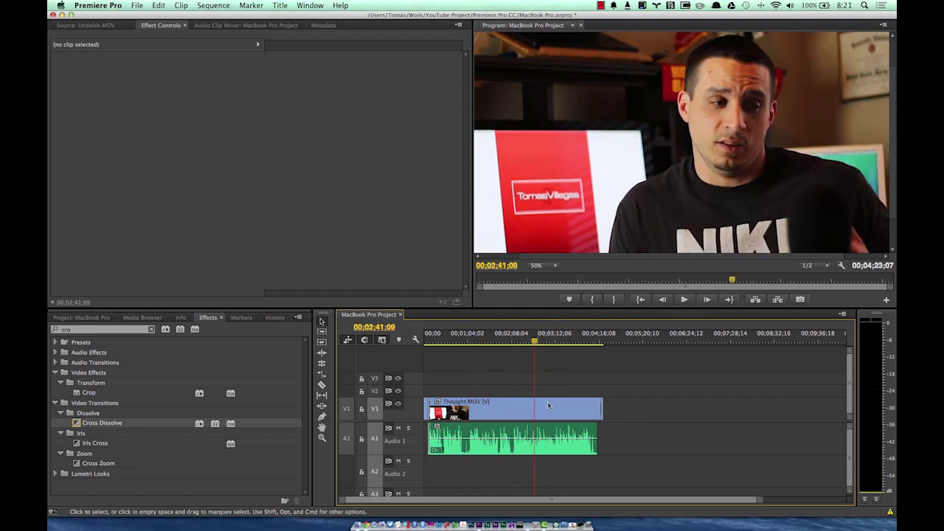
pyautogui.click(470, 343)
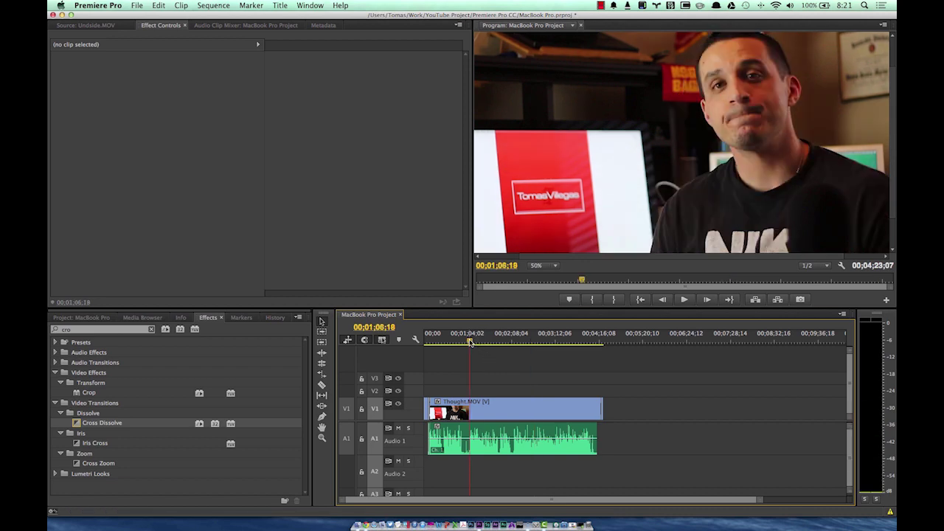
pyautogui.moveTo(470, 343); pyautogui.dragTo(514, 343)
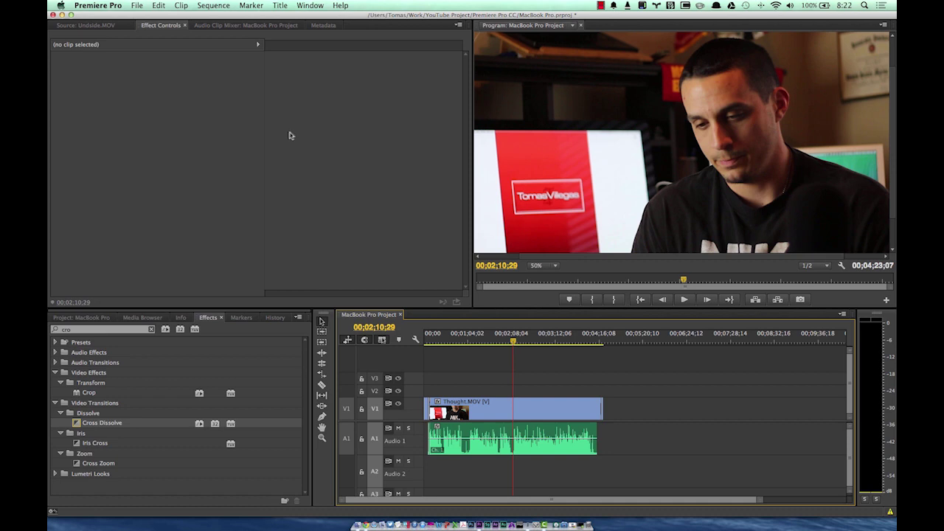
# Render the sequence with Sequence > Render In to Out.
pyautogui.click(213, 6)
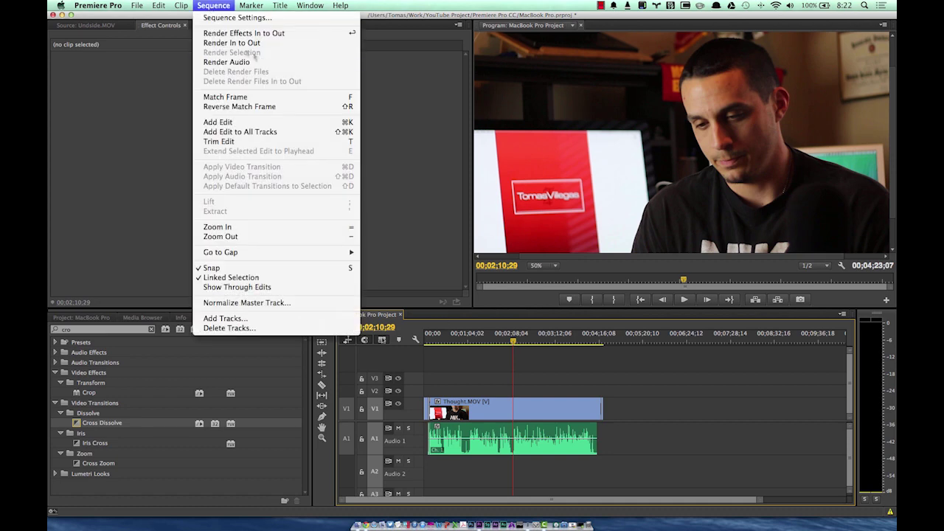
pyautogui.click(219, 8)
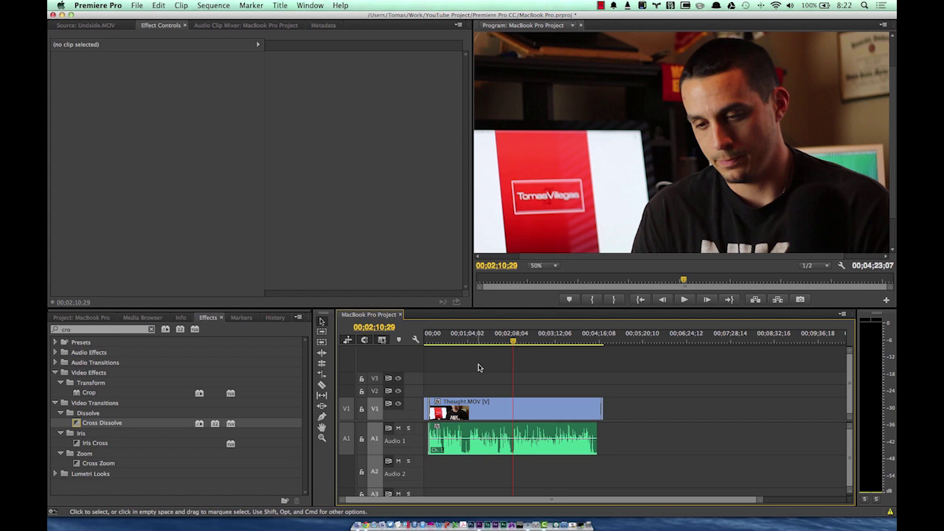
pyautogui.click(213, 6)
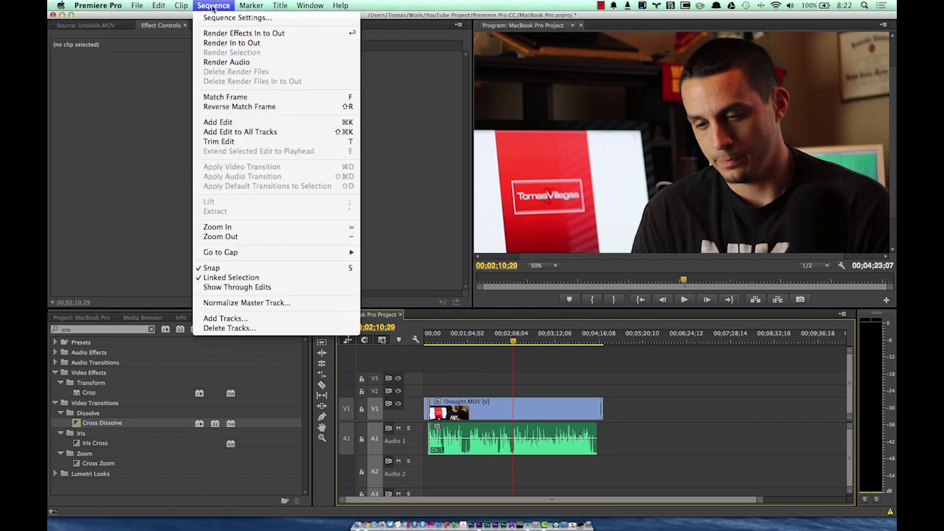
pyautogui.click(227, 45)
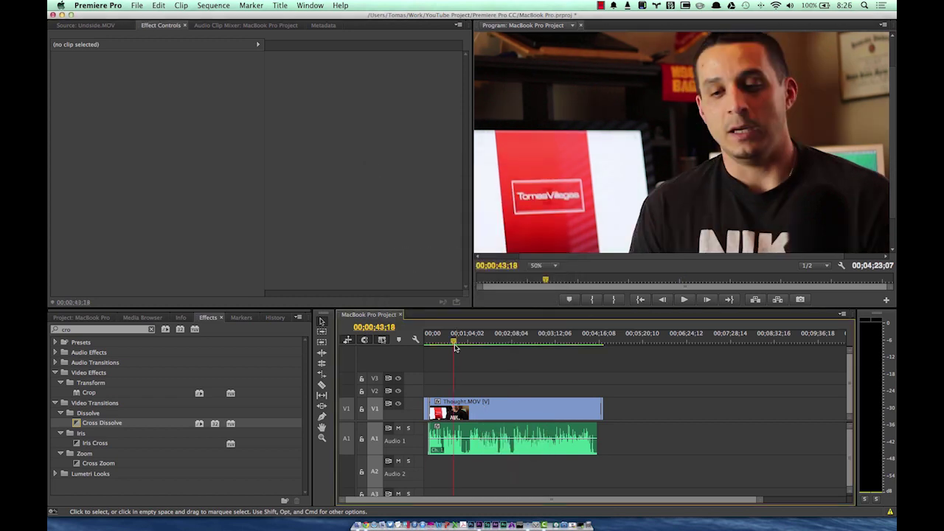
pyautogui.click(427, 340)
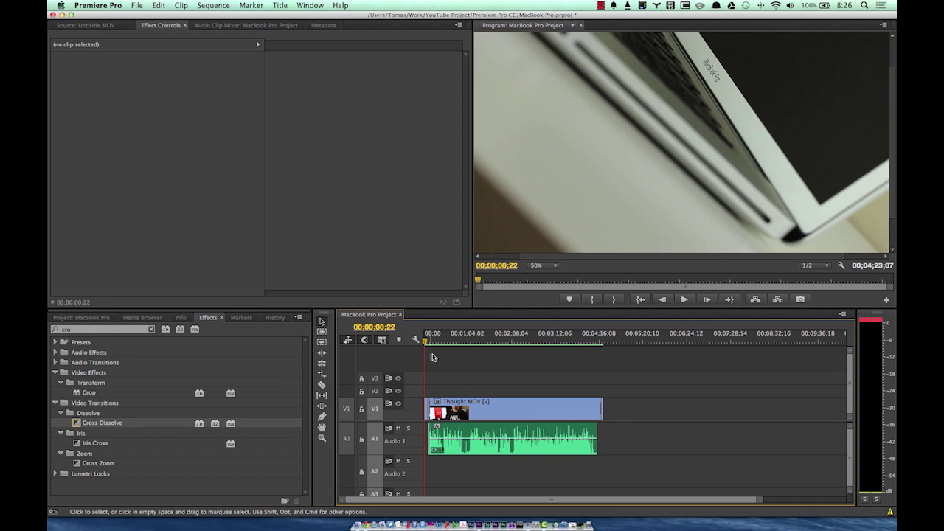
pyautogui.moveTo(425, 340); pyautogui.dragTo(478, 340)
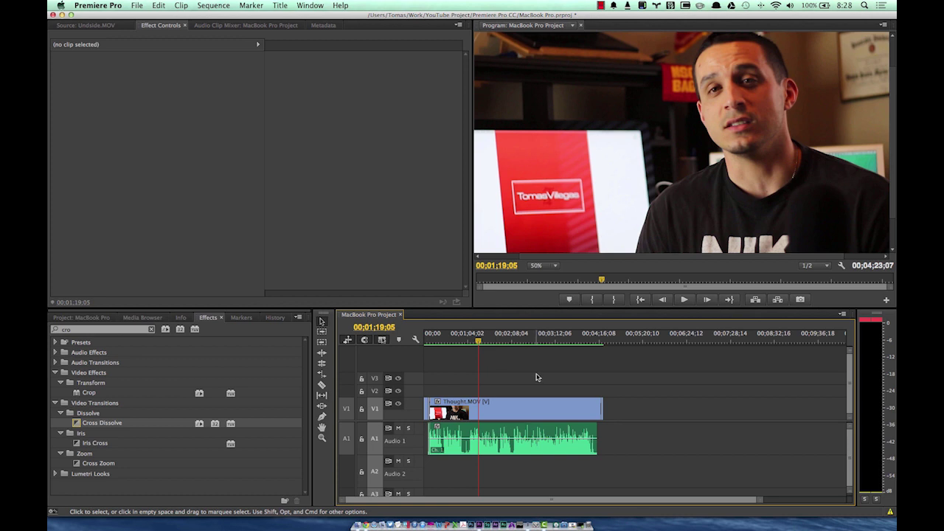
# Switch to the Project panel's bins and focus the sequence timeline.
pyautogui.hotkey('shift', '2')
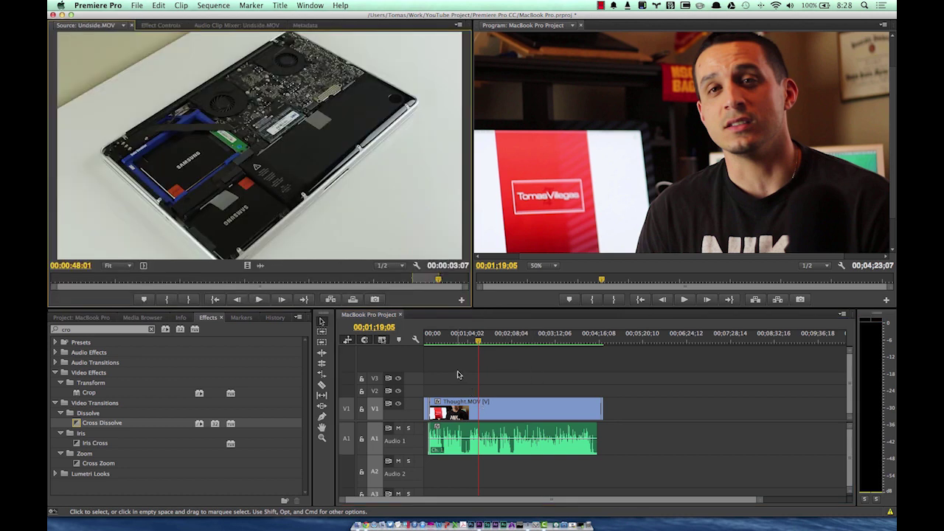
pyautogui.hotkey('shift', '1')
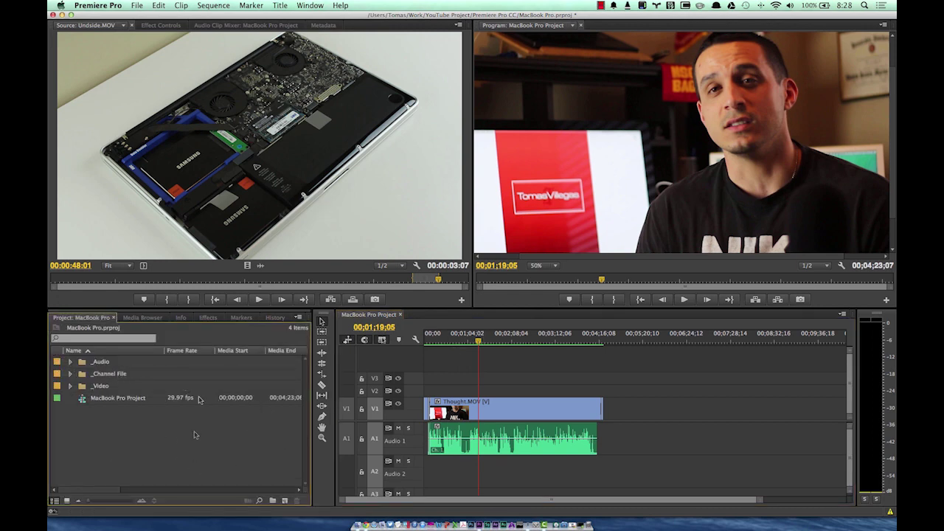
pyautogui.click(145, 5)
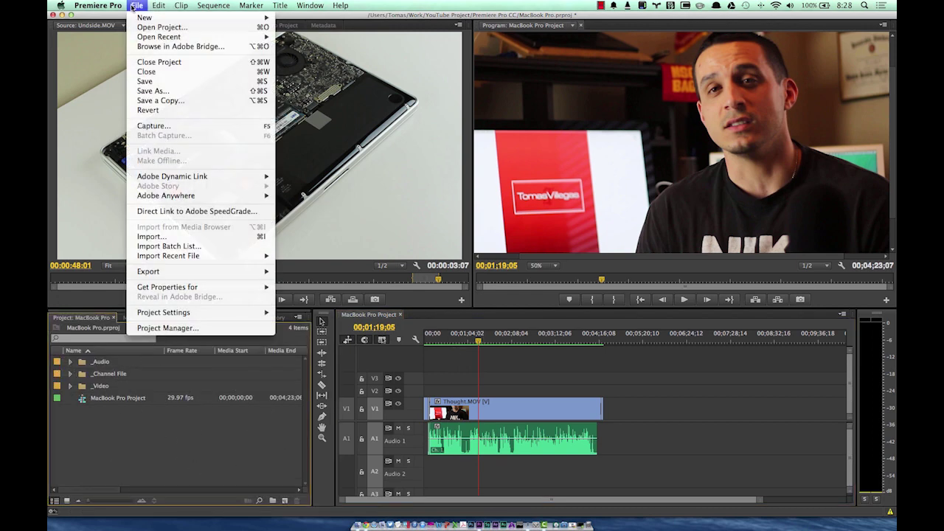
pyautogui.moveTo(187, 272)
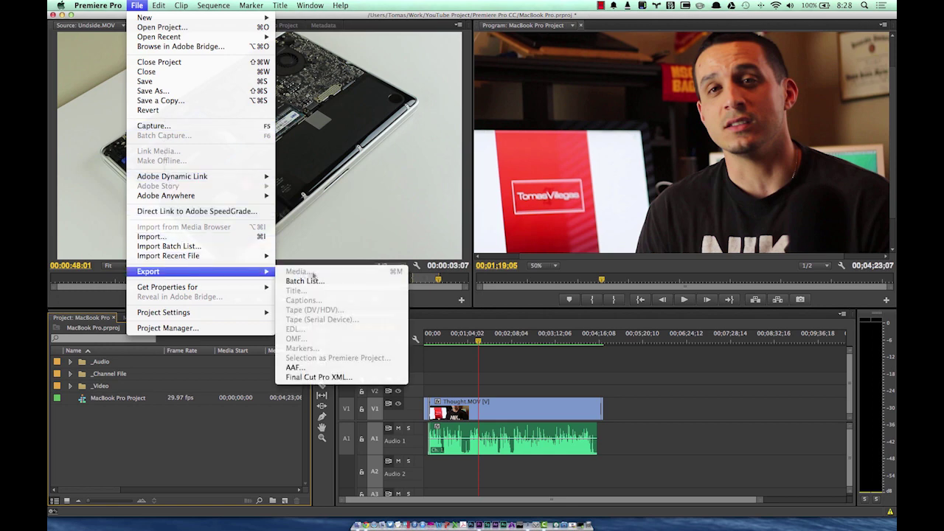
pyautogui.click(149, 436)
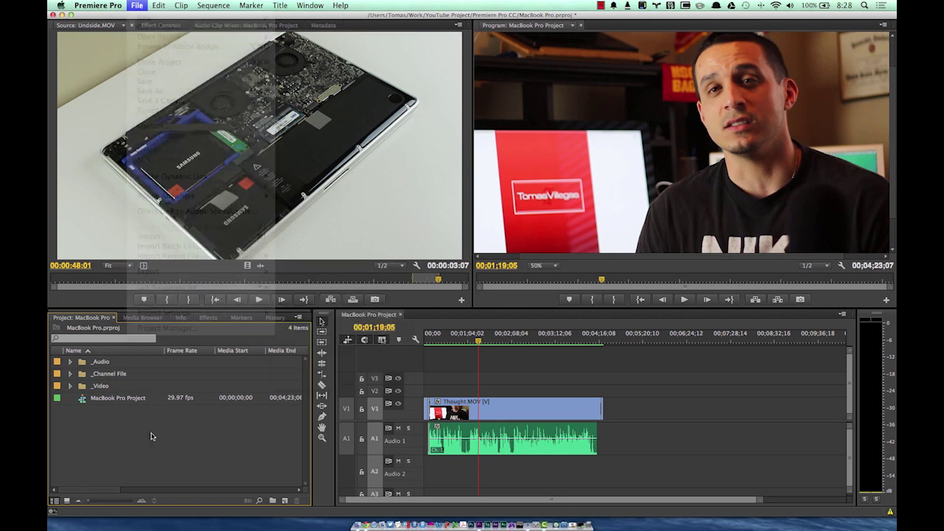
pyautogui.click(451, 360)
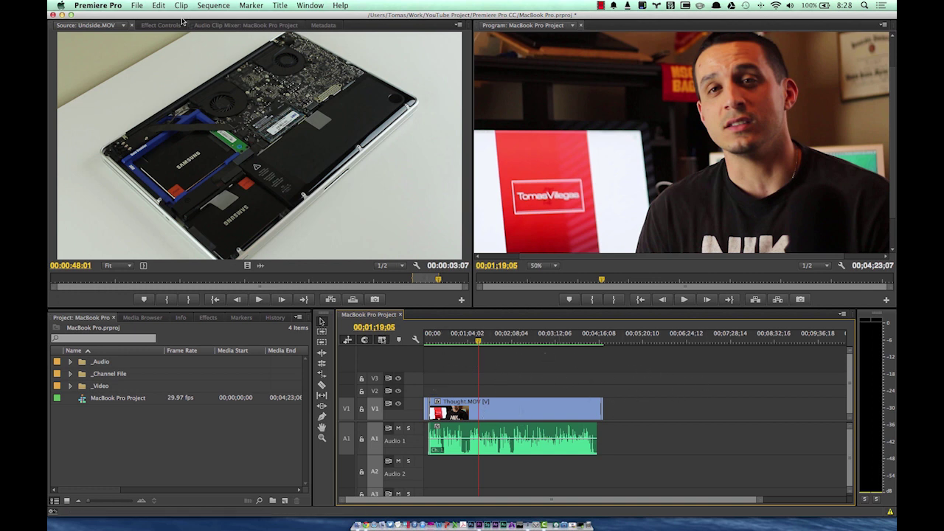
# Open the Export Settings dialog via File > Export > Media.
pyautogui.click(137, 6)
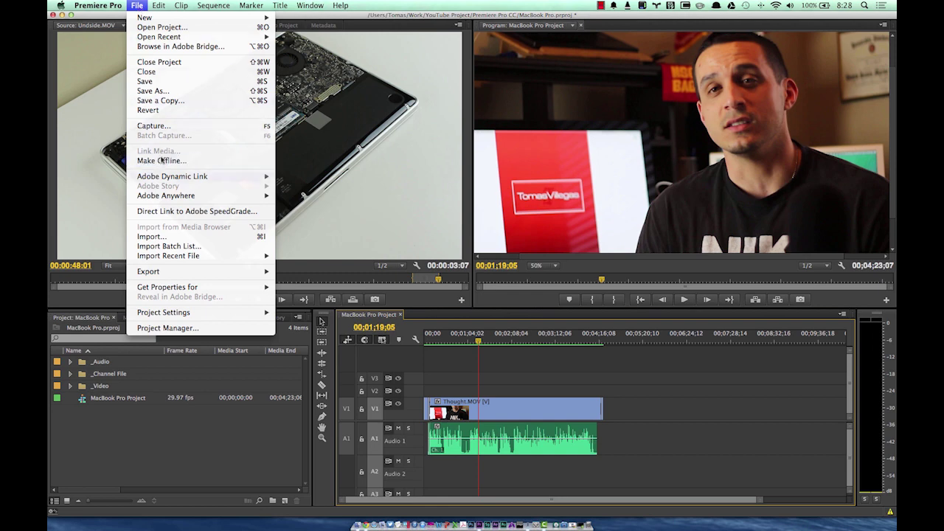
pyautogui.moveTo(178, 272)
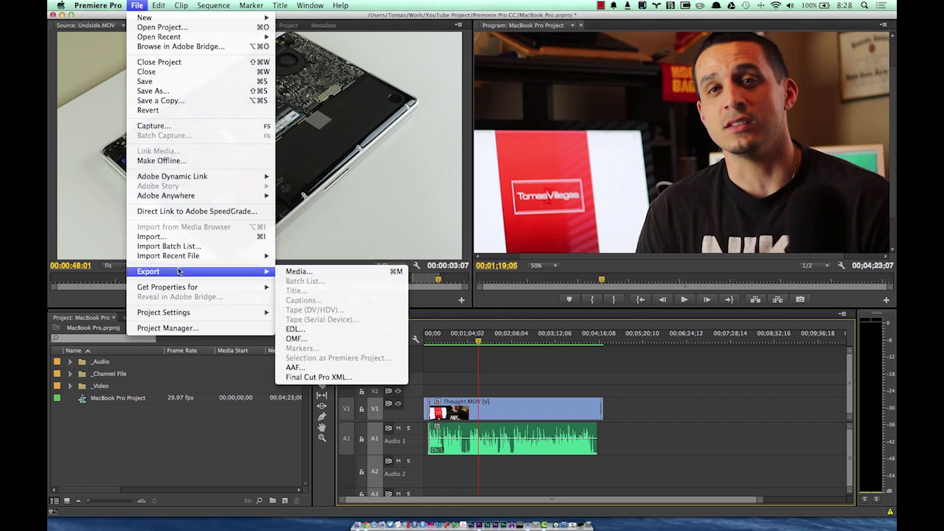
pyautogui.click(299, 272)
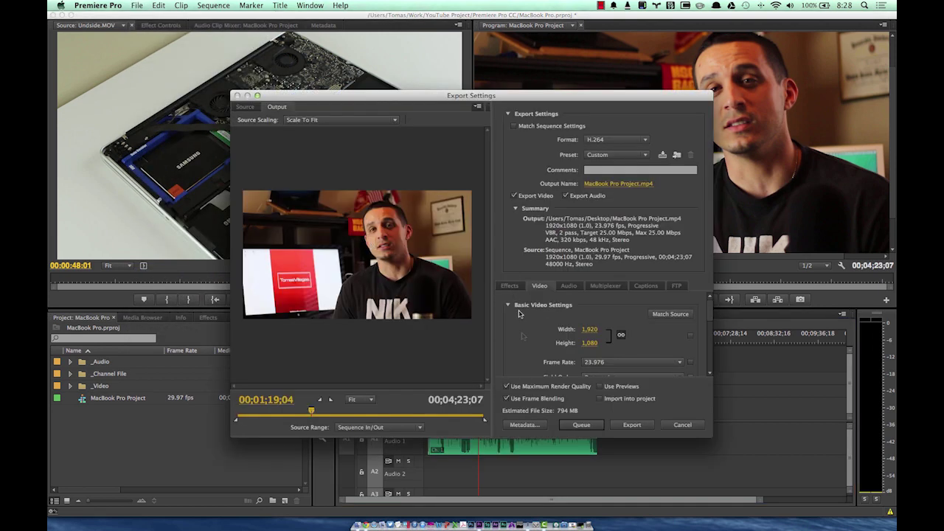
# Set the export format to H.264 with the YouTube HD 1080p 29.97 preset.
pyautogui.scroll(-2, 522, 352)
pyautogui.click(606, 140)
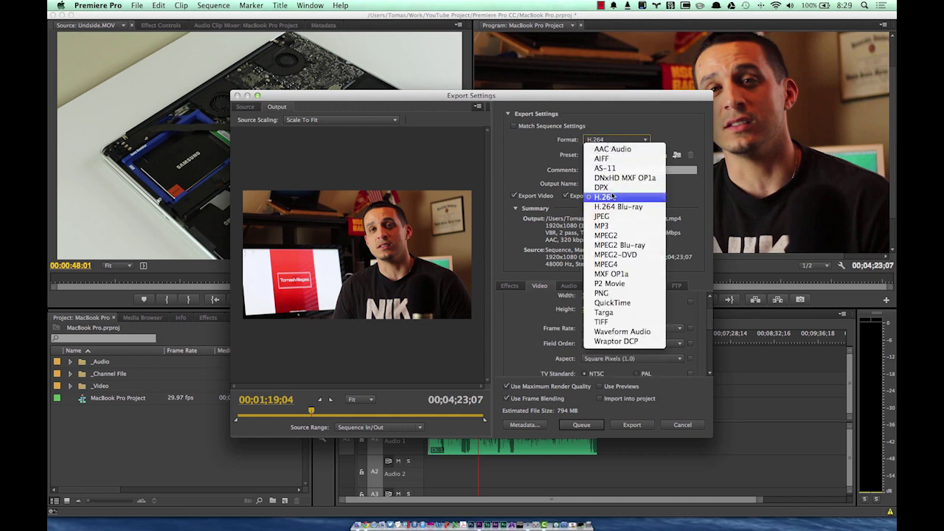
pyautogui.click(612, 198)
pyautogui.click(612, 155)
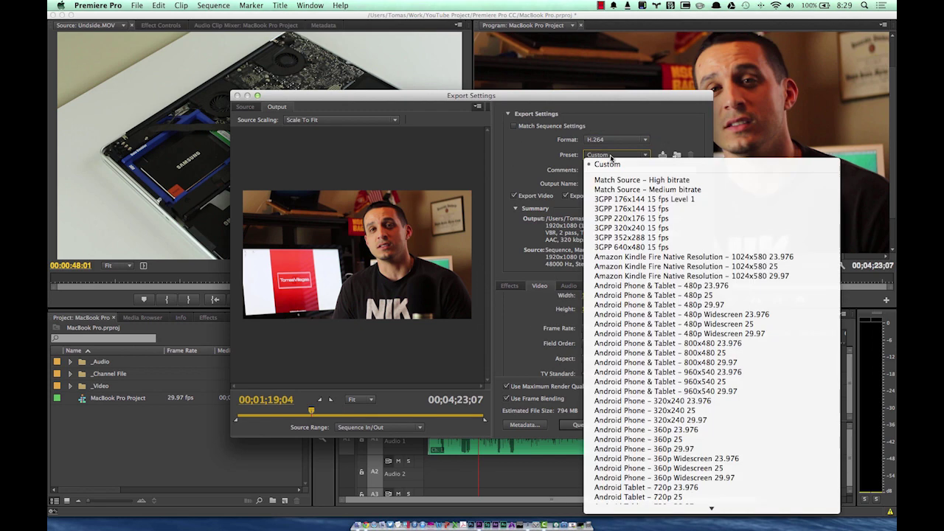
pyautogui.scroll(-10, 638, 423)
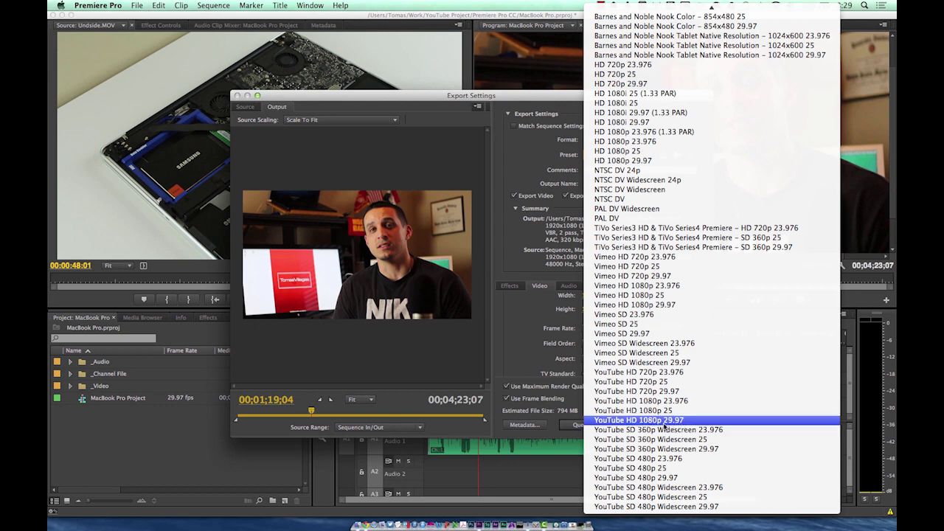
pyautogui.click(663, 422)
# Set a 25 Mbps VBR 2-pass bitrate, enable Max Render Quality and Frame Blending, and queue it.
pyautogui.scroll(-5, 534, 329)
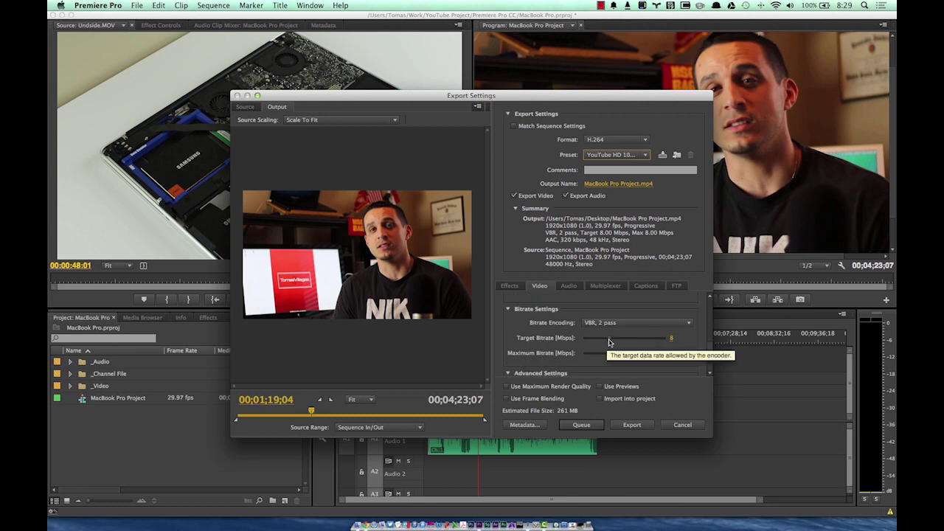
pyautogui.moveTo(609, 342); pyautogui.dragTo(671, 342)
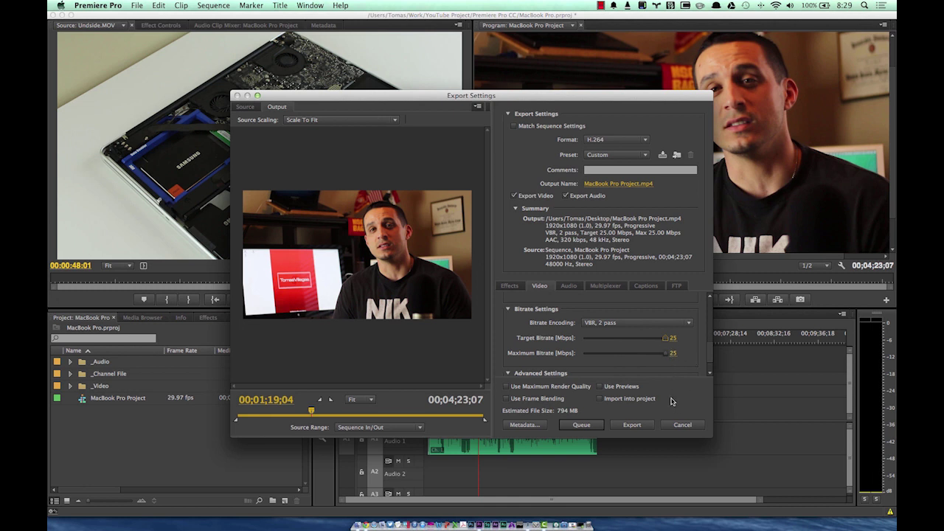
pyautogui.click(652, 323)
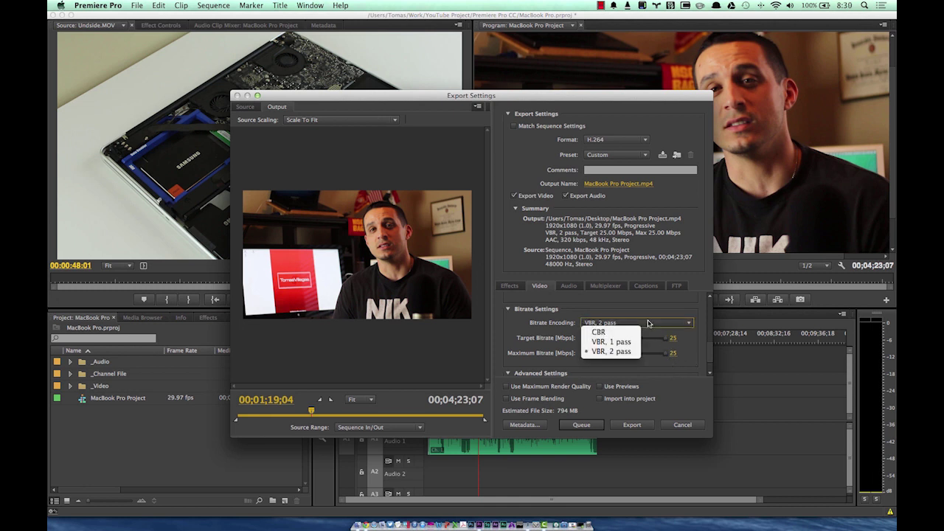
pyautogui.click(601, 353)
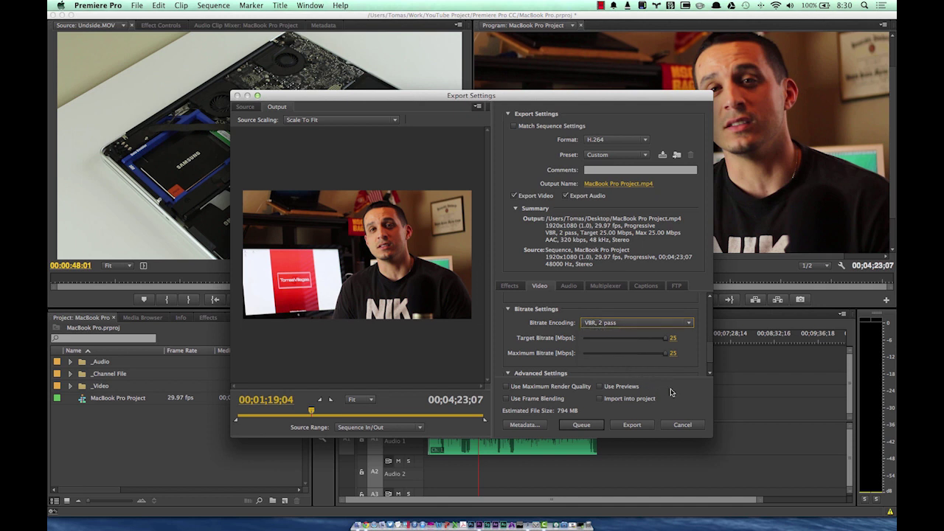
pyautogui.click(590, 387)
pyautogui.click(530, 398)
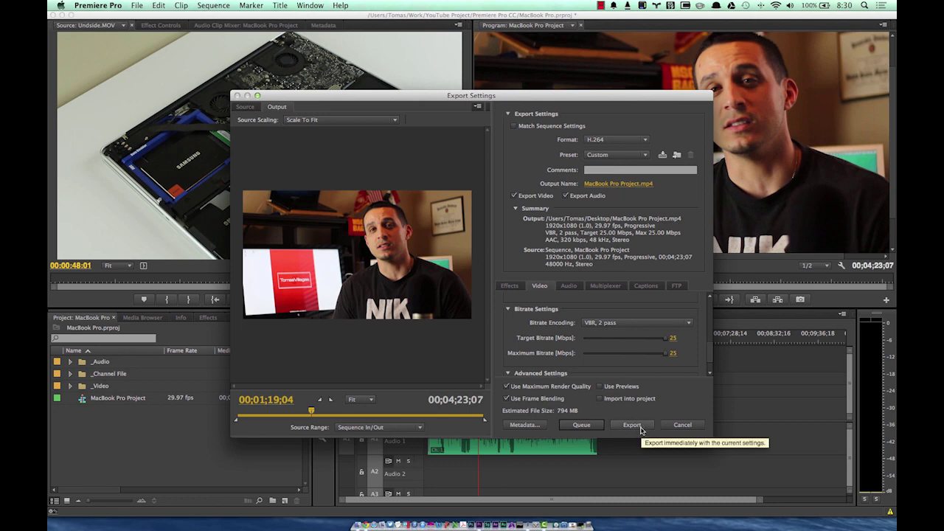
pyautogui.click(580, 424)
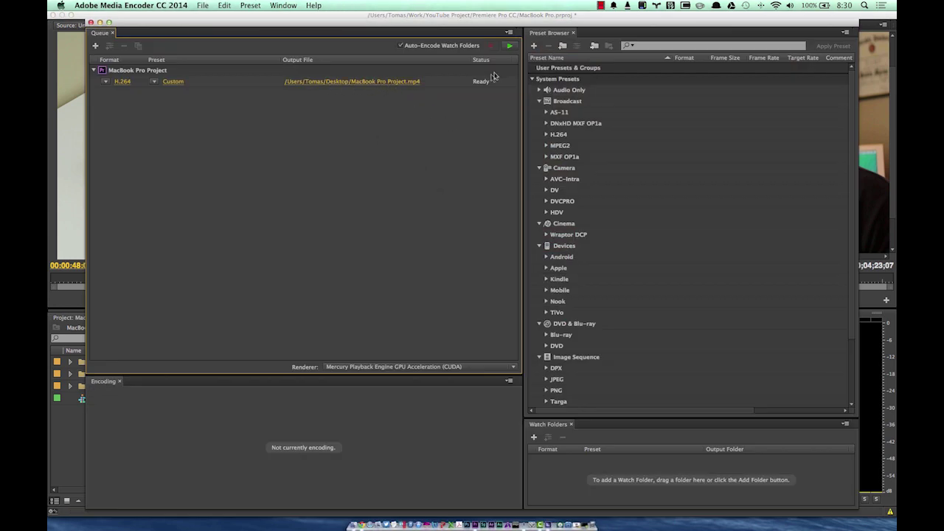
# Save the Premiere Pro project with Cmd+S, then switch back to Media Encoder's queue.
pyautogui.click(259, 16)
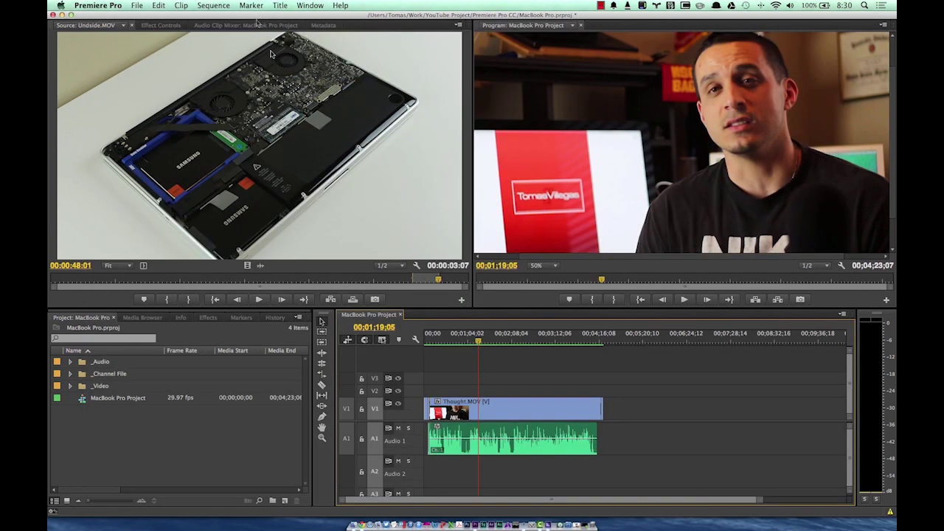
pyautogui.press('super+s')
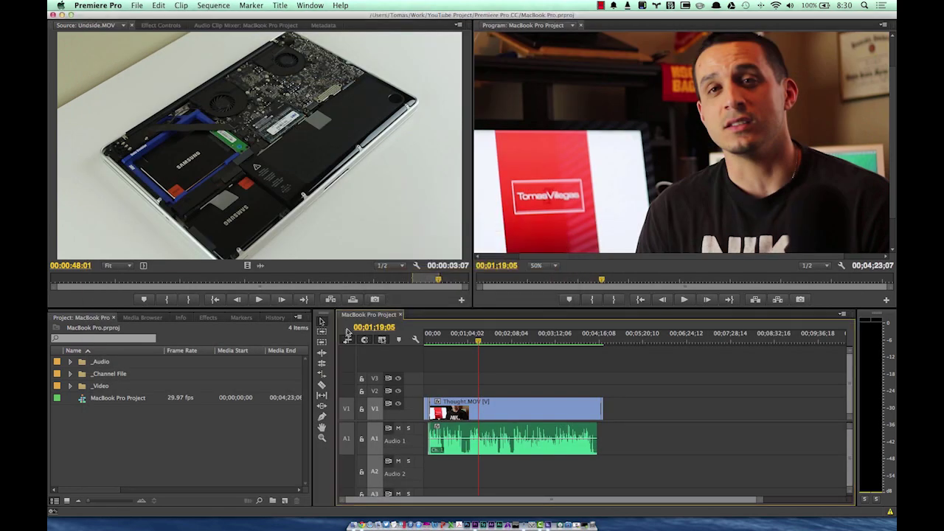
pyautogui.press('super+Tab')
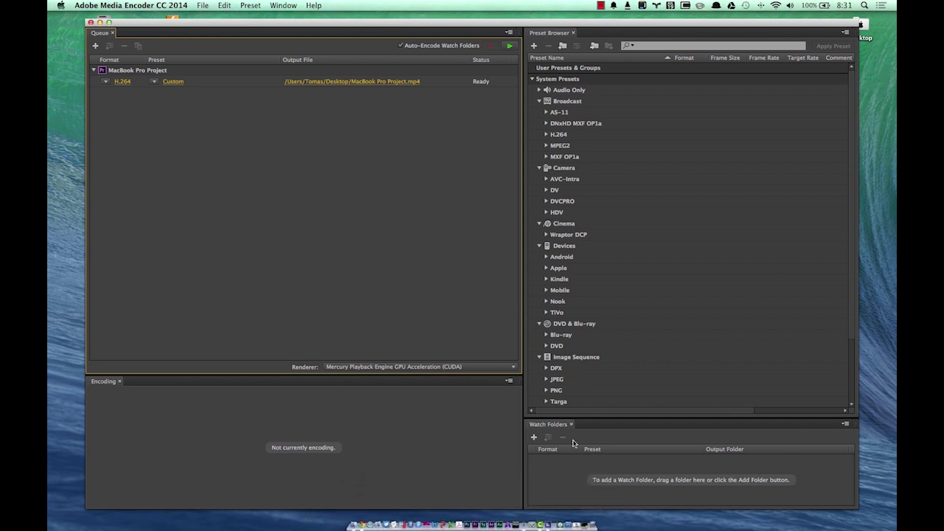
pyautogui.click(550, 522)
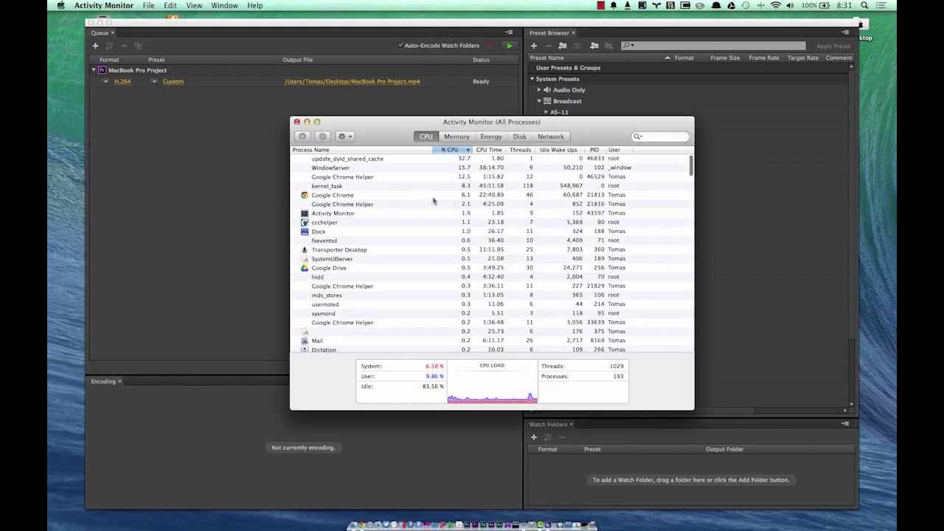
pyautogui.press('super+q')
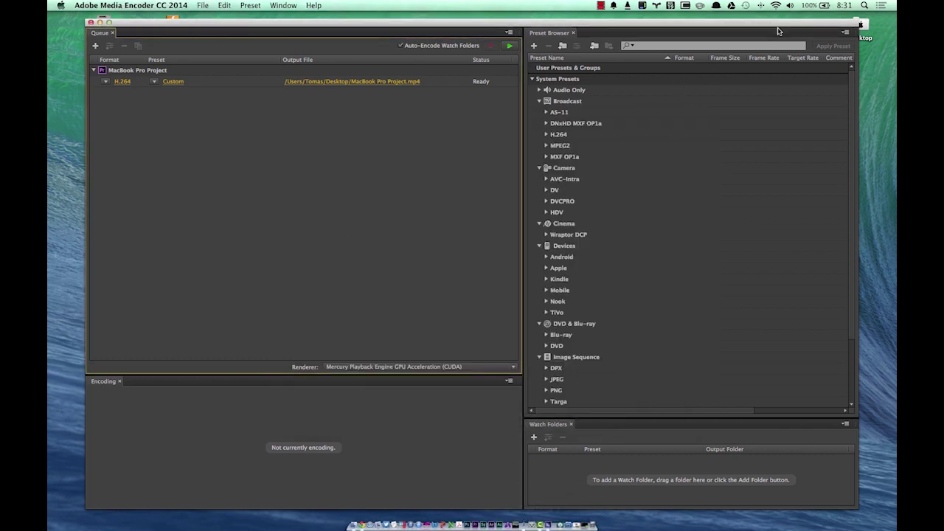
pyautogui.click(746, 6)
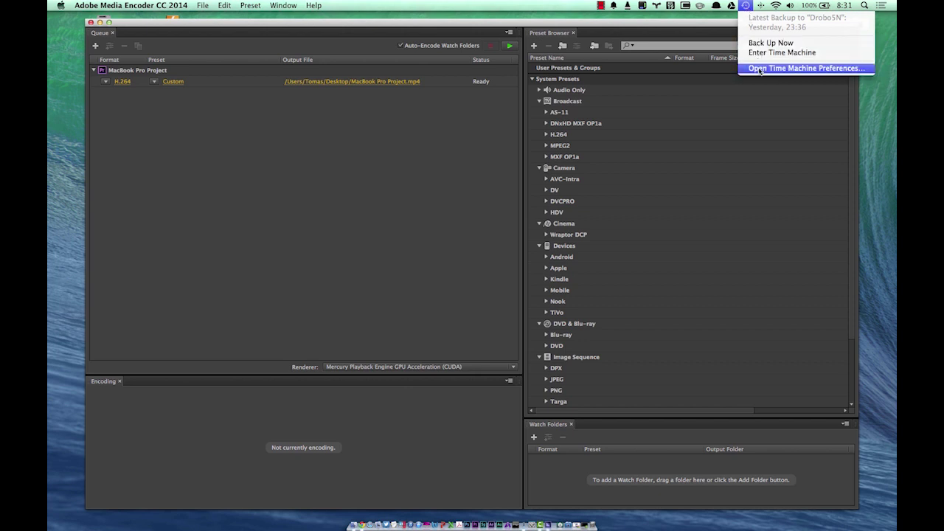
pyautogui.click(806, 68)
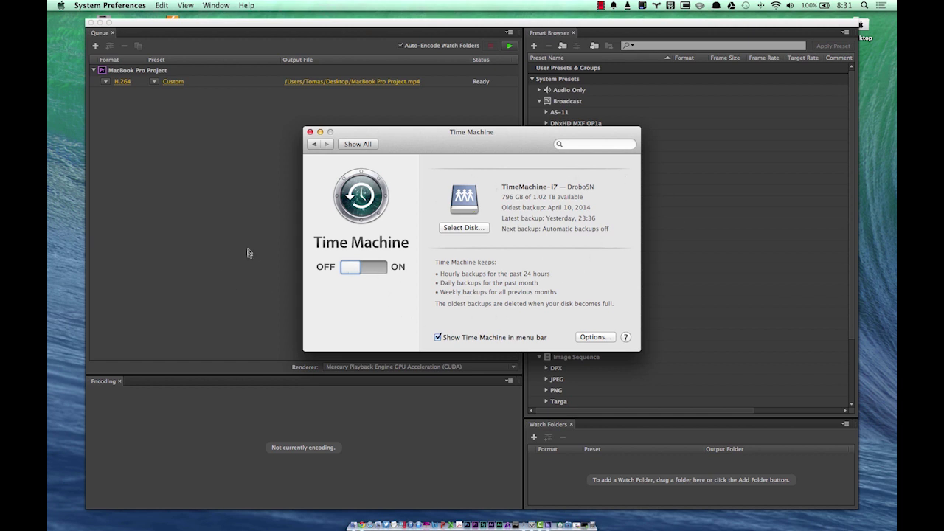
pyautogui.click(311, 133)
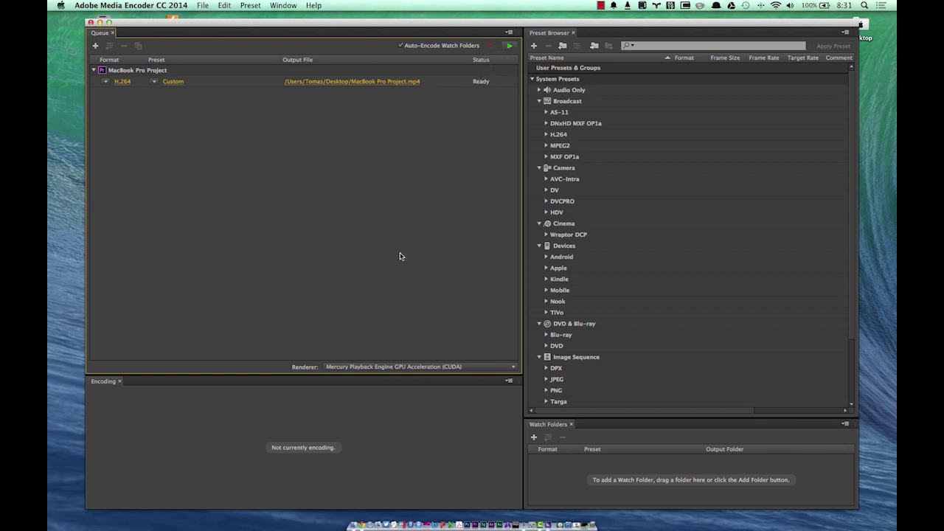
# Close the Media Encoder and _Audio folder windows, then move the MacBook Pro Project folder rightward.
pyautogui.click(90, 22)
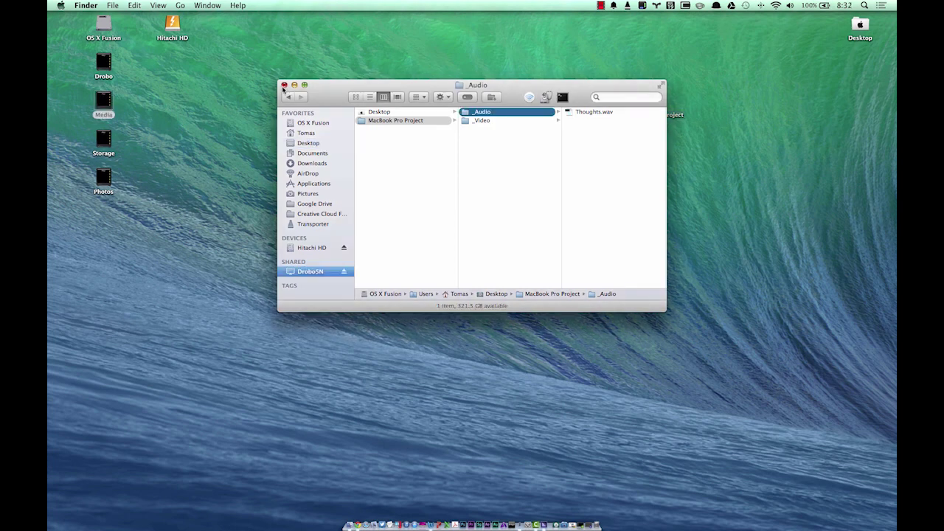
pyautogui.click(284, 86)
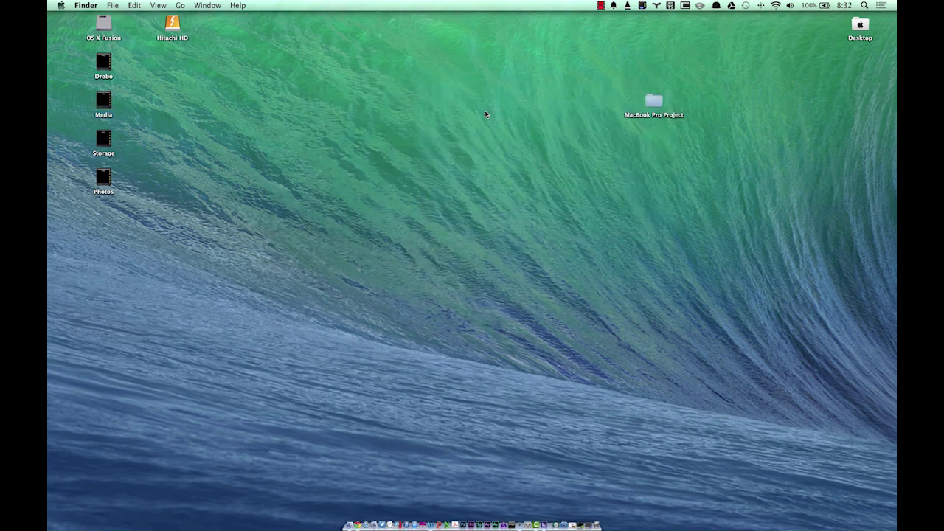
pyautogui.moveTo(651, 99); pyautogui.dragTo(857, 99)
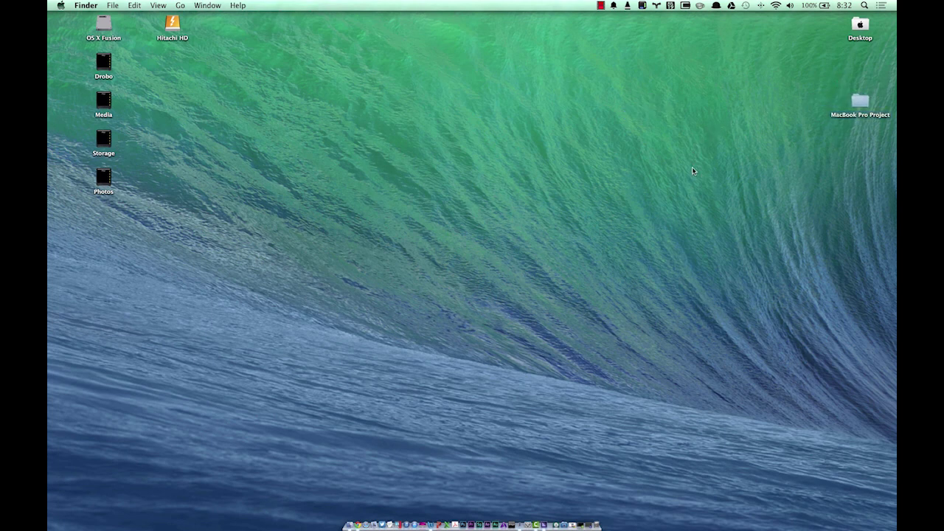